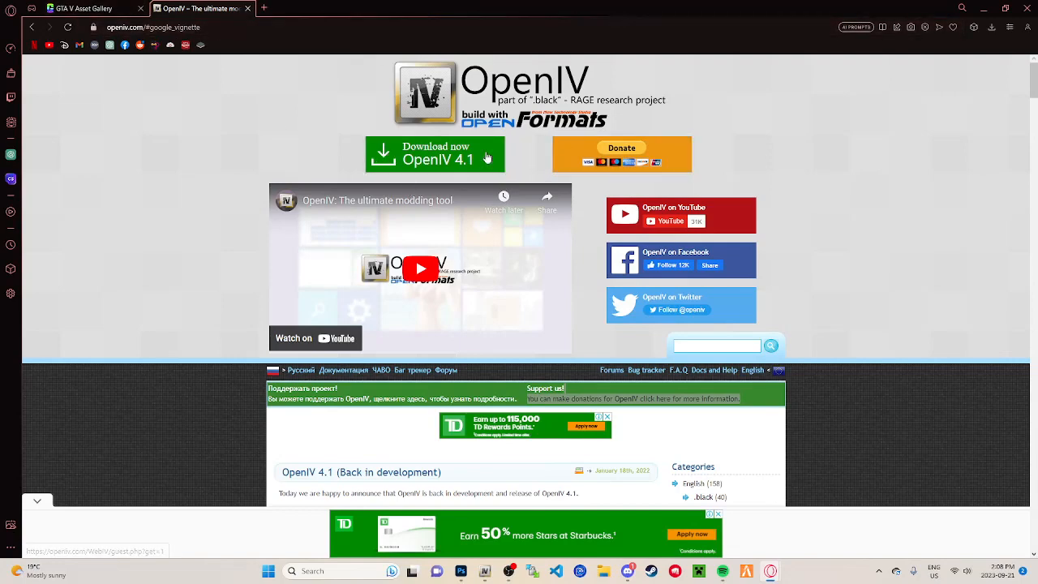
Step: Start the OpenIV 4.1 download, cancel saving the installer, and return to the GTA V Asset Gallery page
left_click(431, 154)
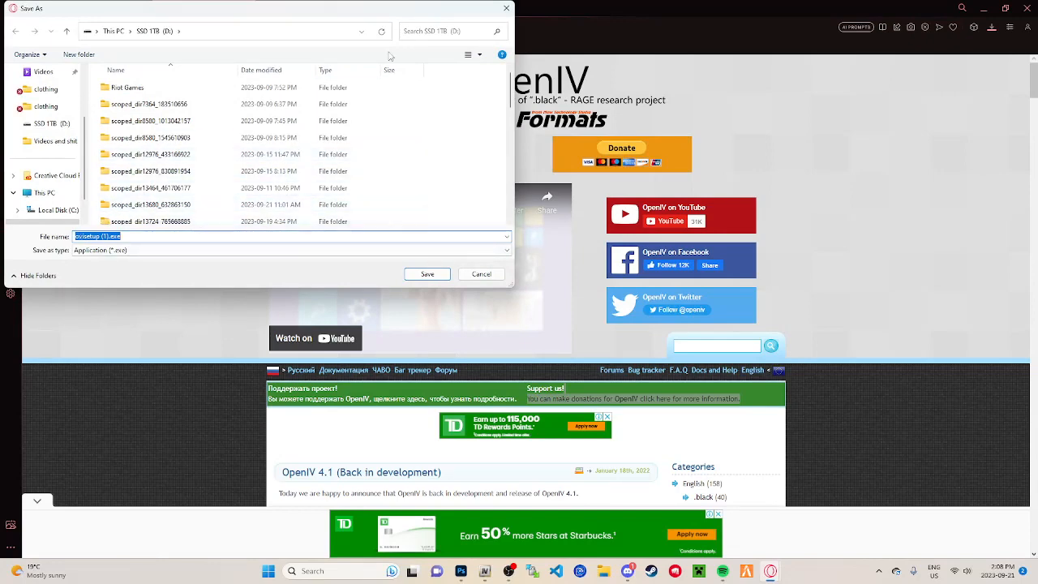
left_click(506, 8)
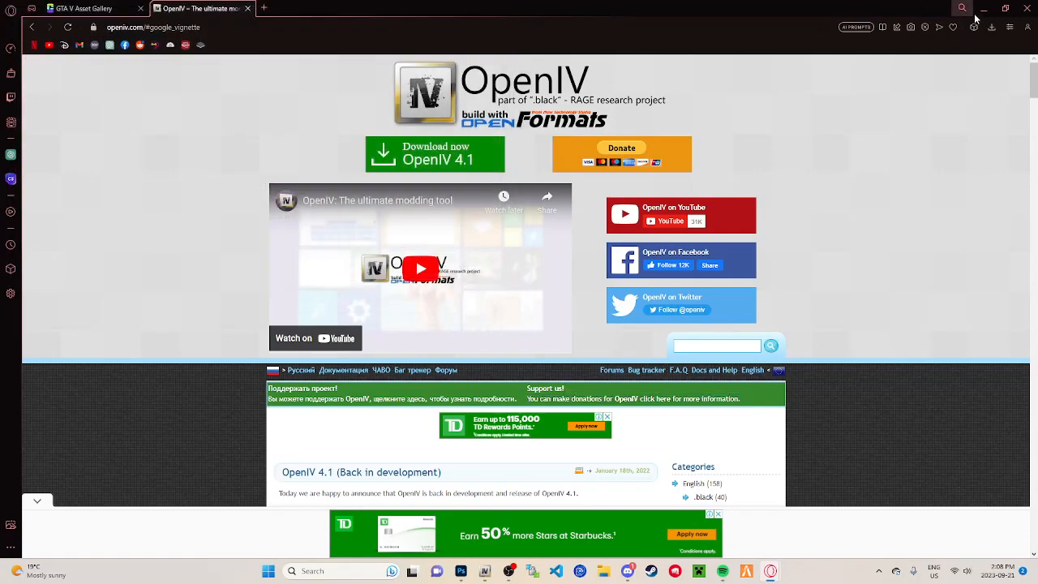
left_click(89, 10)
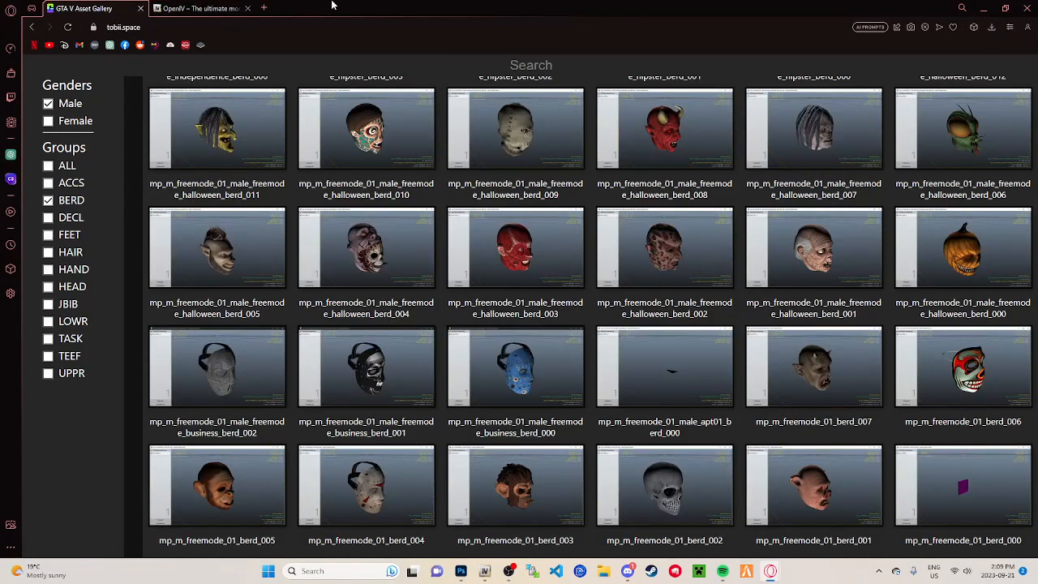
Step: Switch to OpenIV, collapse the update branch under GTA V, and open the clothing folder
left_click(485, 571)
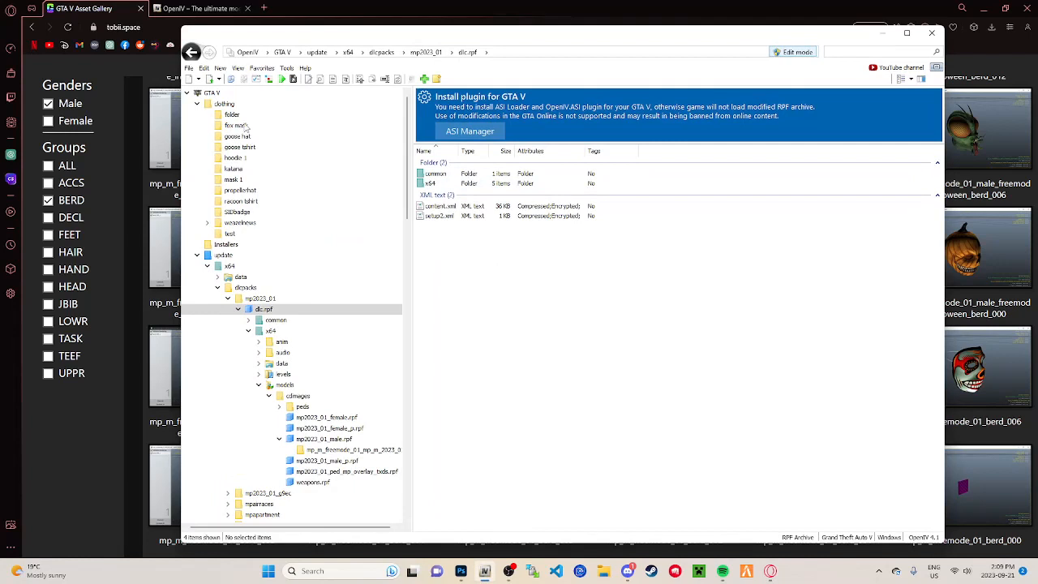
left_click(214, 94)
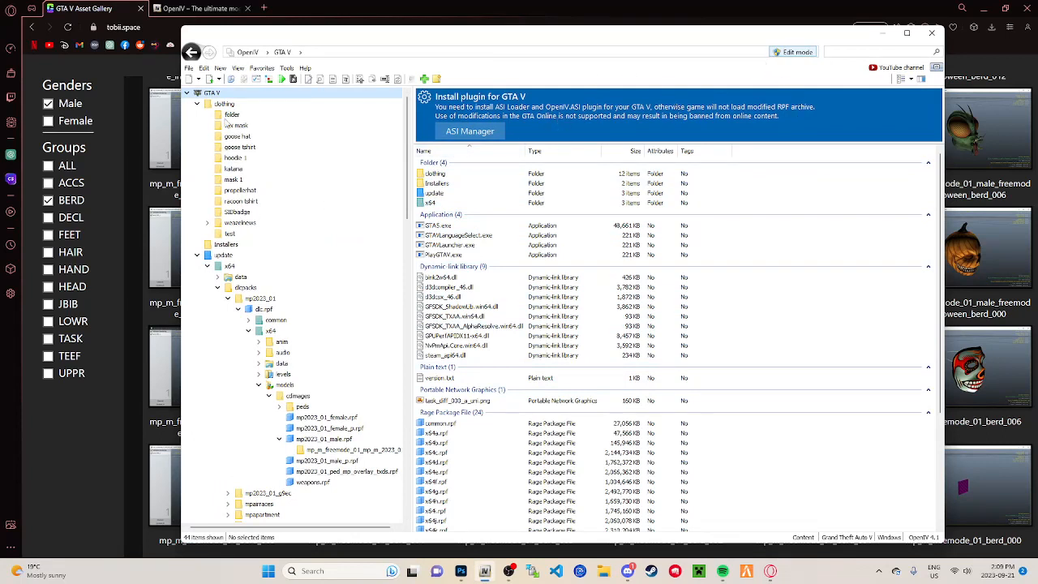
left_click(227, 105)
left_click_drag(543, 331, 430, 194)
left_click(580, 362)
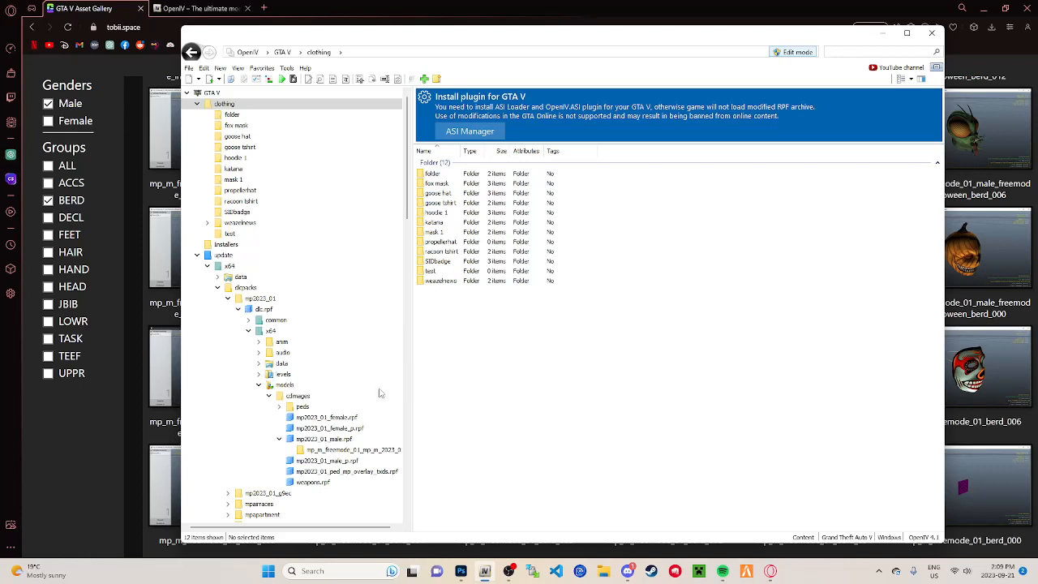
left_click(197, 257)
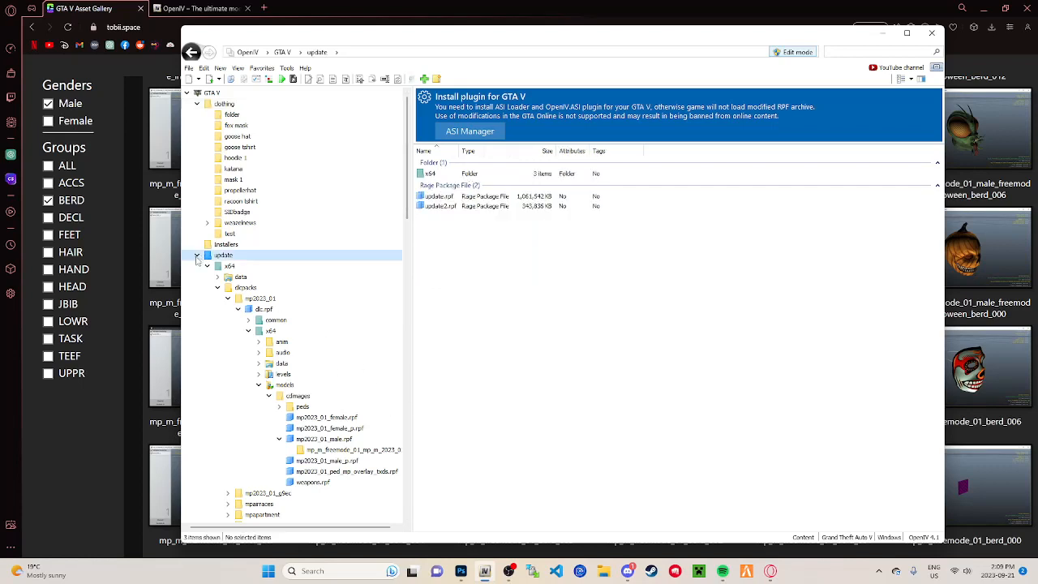
left_click(197, 256)
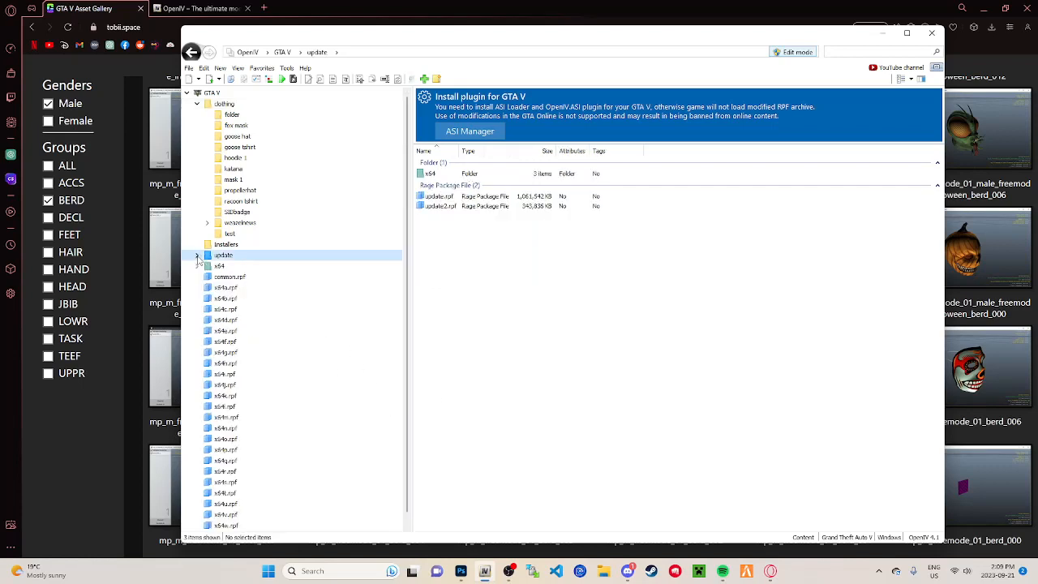
left_click(224, 104)
Step: Return to the asset gallery and examine the male BERD masks and the name of mp_m_freemode_01_berd_004
left_click(882, 34)
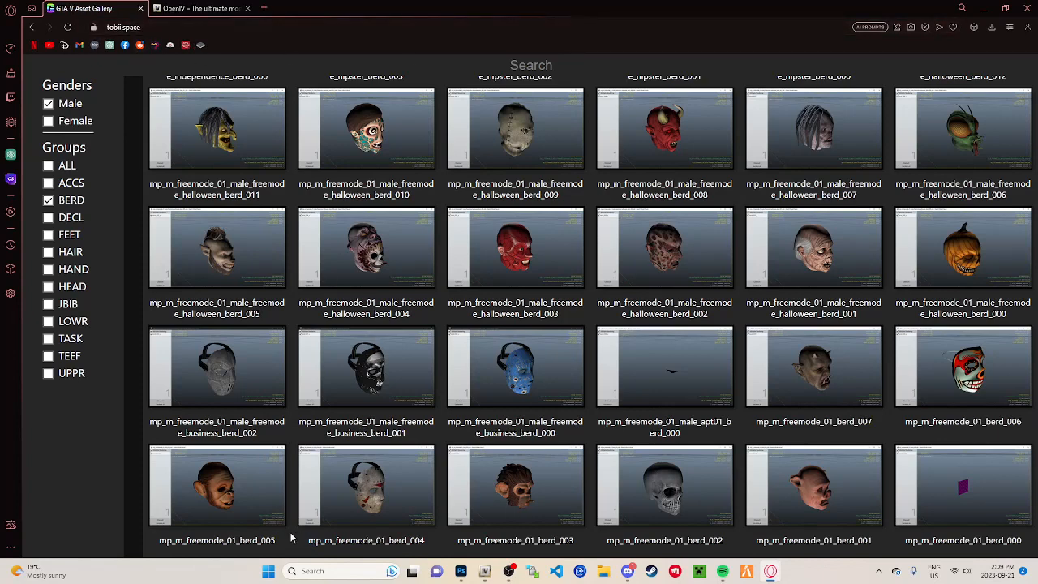
scroll(498, 211, "up", 10)
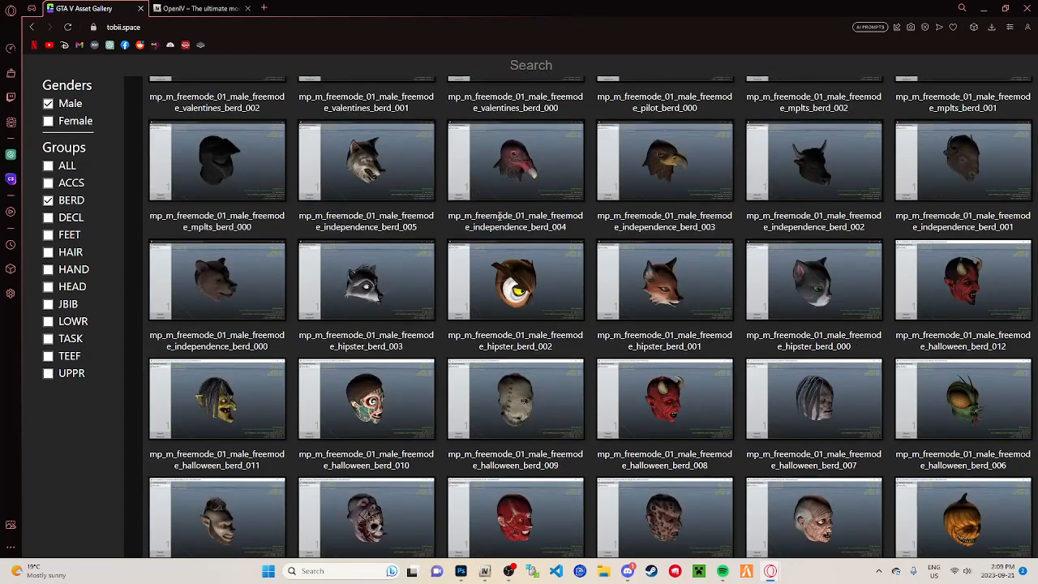
scroll(513, 408, "down", 10)
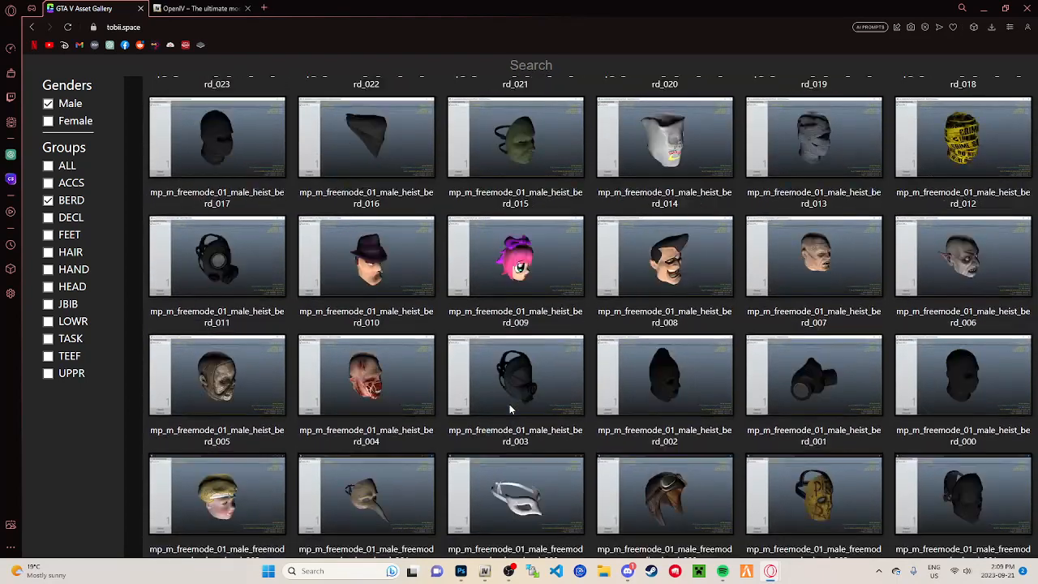
left_click_drag(323, 544, 381, 543)
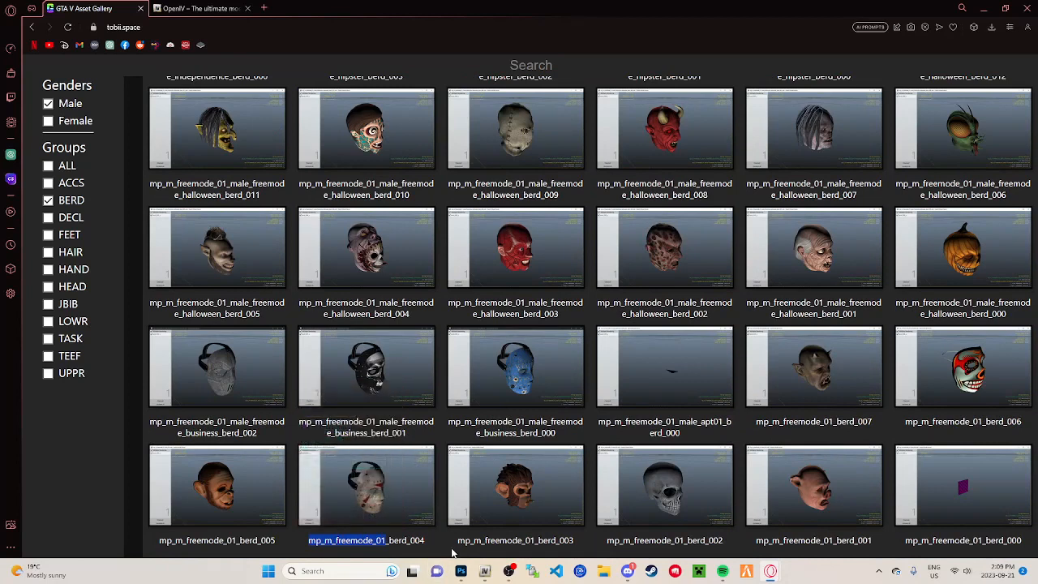
left_click(427, 542)
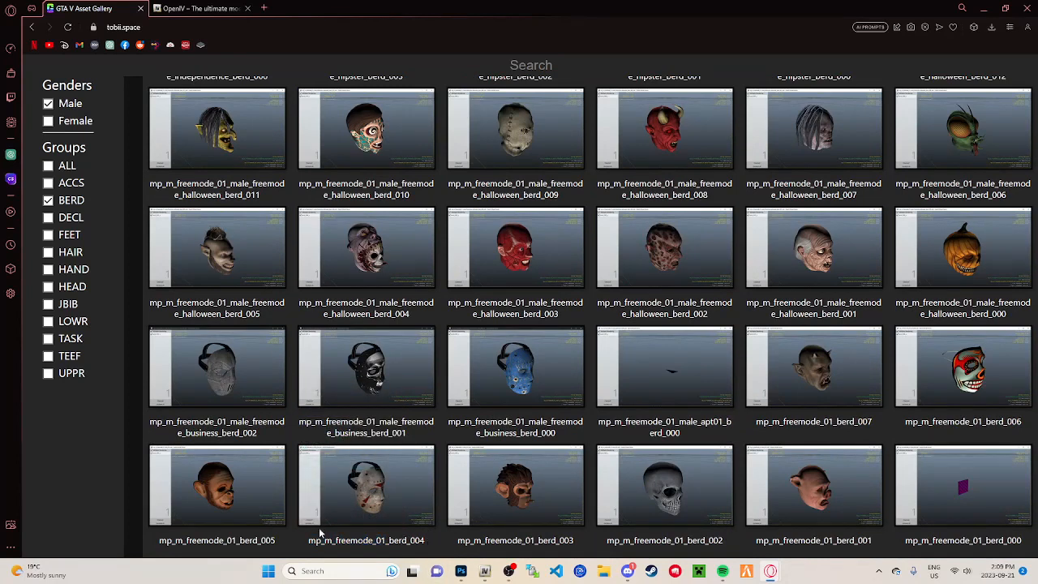
left_click_drag(306, 548, 427, 547)
left_click(390, 542)
left_click(416, 539)
left_click_drag(368, 543, 300, 551)
key("ctrl+c")
left_click(315, 541)
Step: Filter the male assets to the JBIB group only by removing the BERD filter
left_click(53, 290)
left_click(49, 304)
left_click(49, 287)
left_click(50, 202)
Step: Browse the male JBIB tops and examine the mp_m_freemode_01 prefix in the name of mp_m_stunt_01_jbib_005
scroll(399, 478, "down", 1)
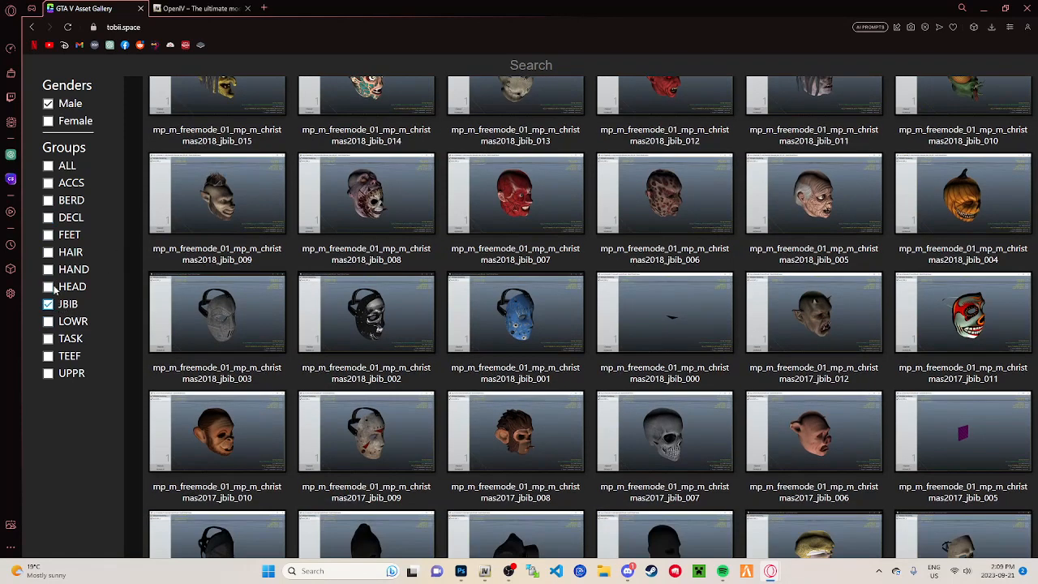
scroll(419, 335, "down", 20)
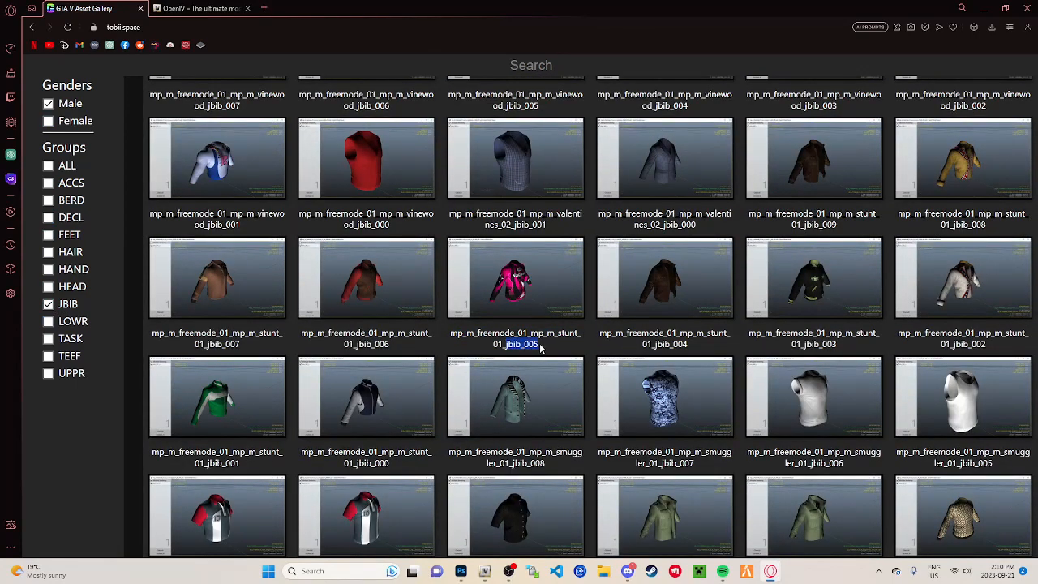
left_click(542, 349)
left_click_drag(451, 334, 504, 345)
left_click(505, 344)
Step: Switch to OpenIV, minimize the browser, and search everywhere for mp_m_freemode_01
left_click(484, 571)
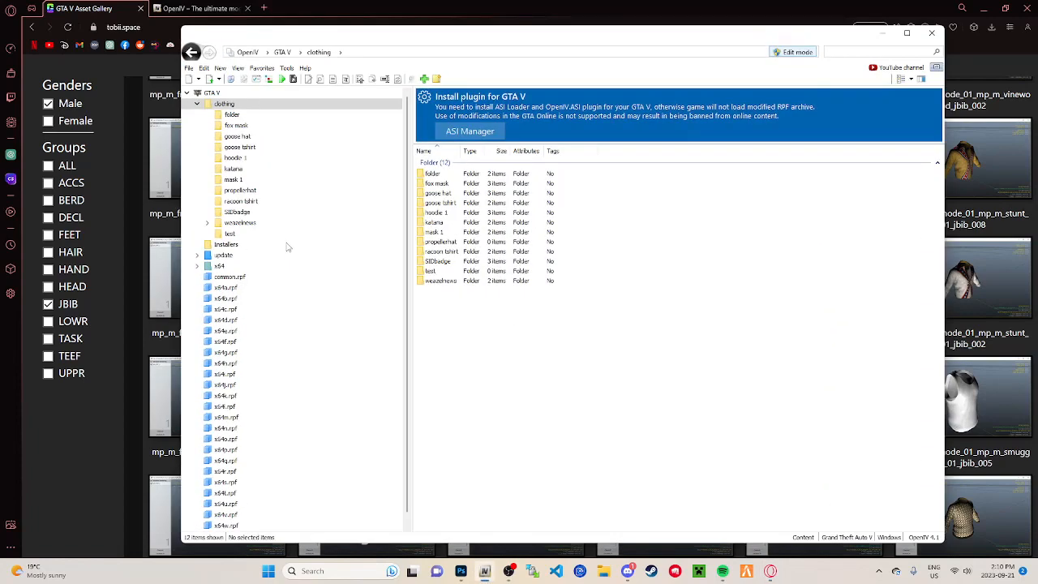
left_click(851, 50)
key("ctrl+v")
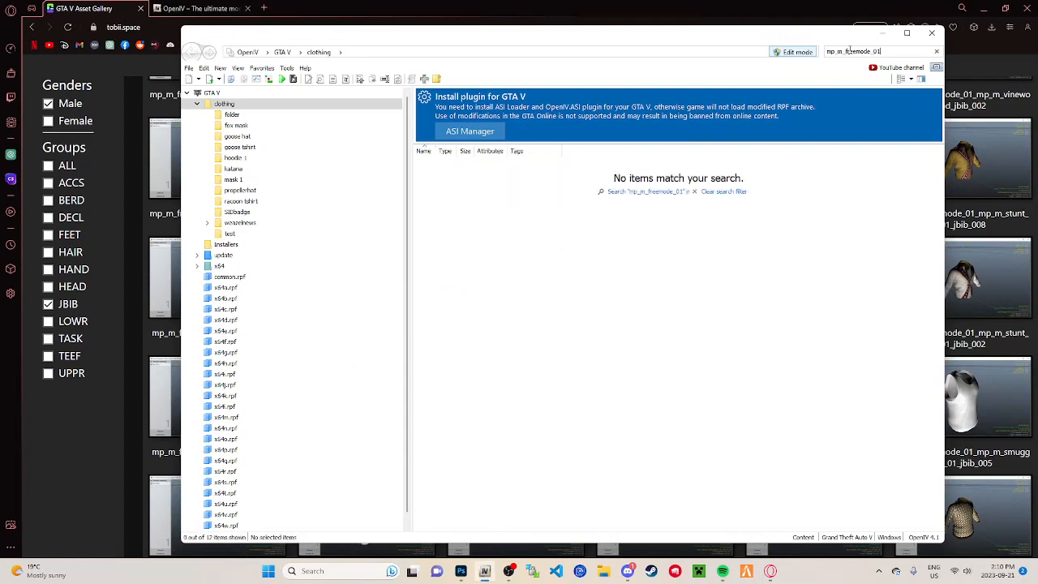
left_click(983, 8)
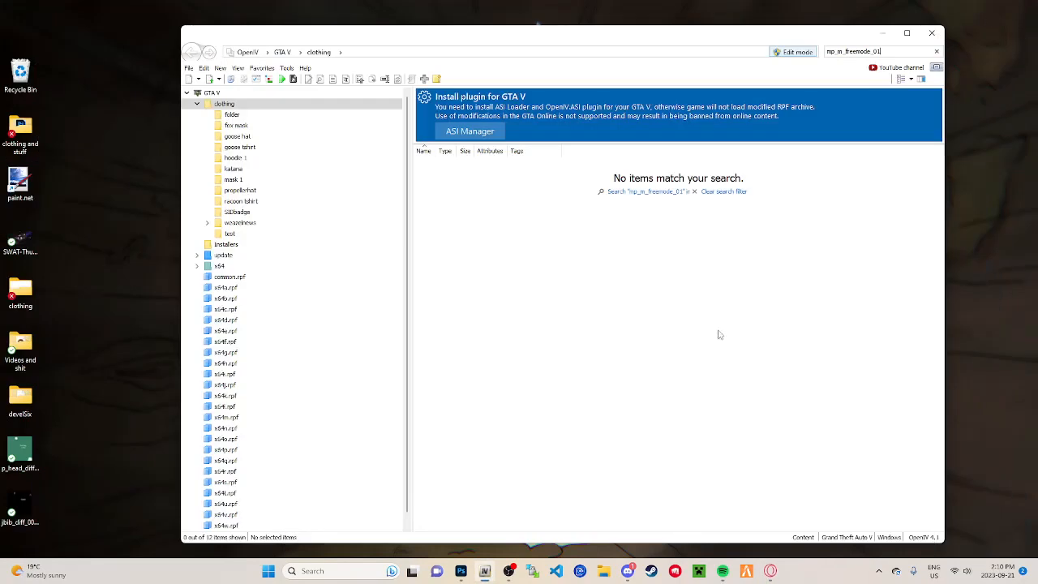
left_click(661, 192)
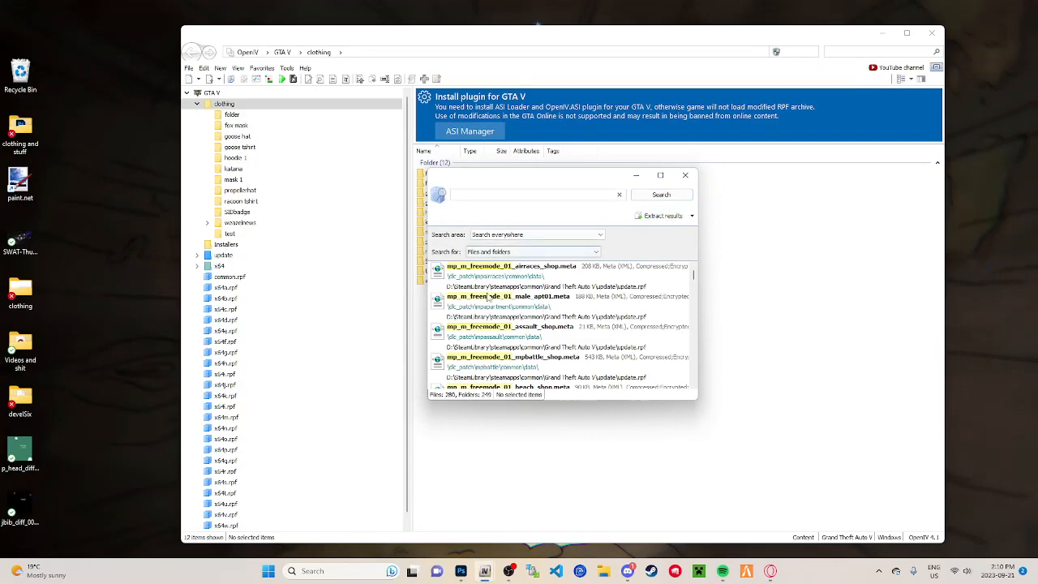
Step: Find the plain mp_m_freemode_01 folder in the search results and open it inside streamedpeds_mp.rpf
scroll(567, 326, "down", 10)
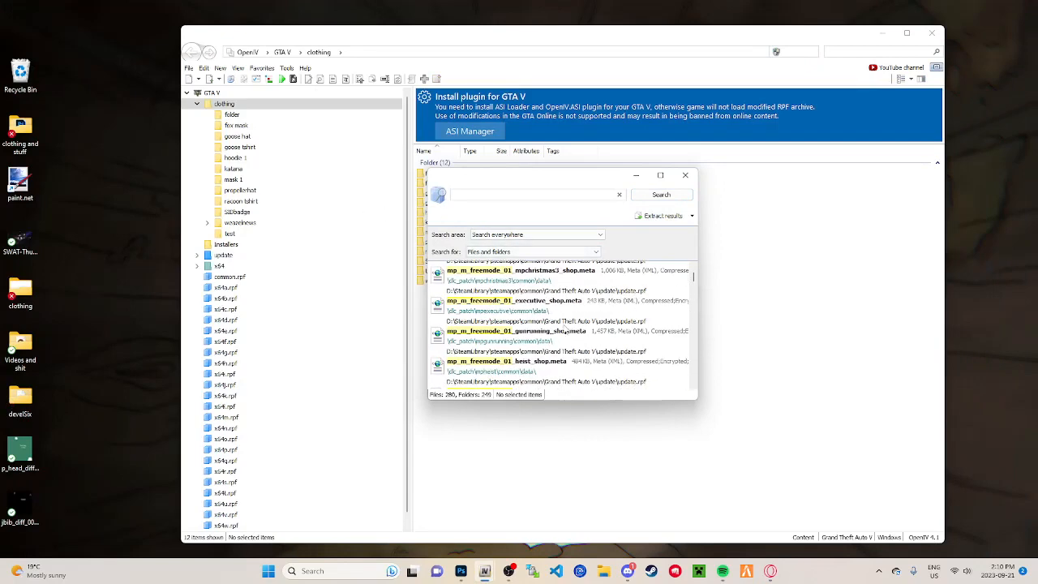
scroll(565, 328, "up", 10)
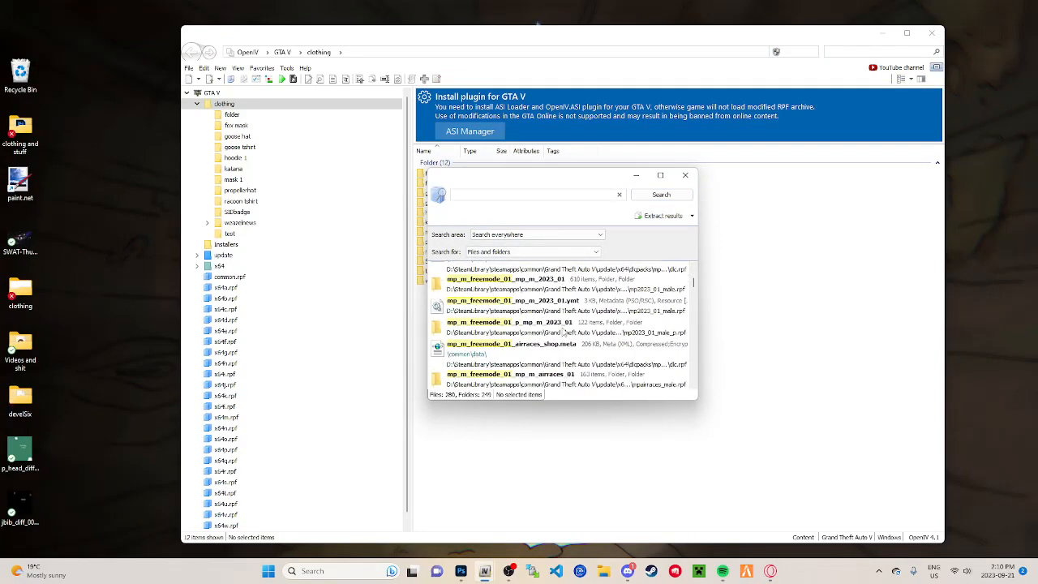
scroll(480, 329, "down", 3)
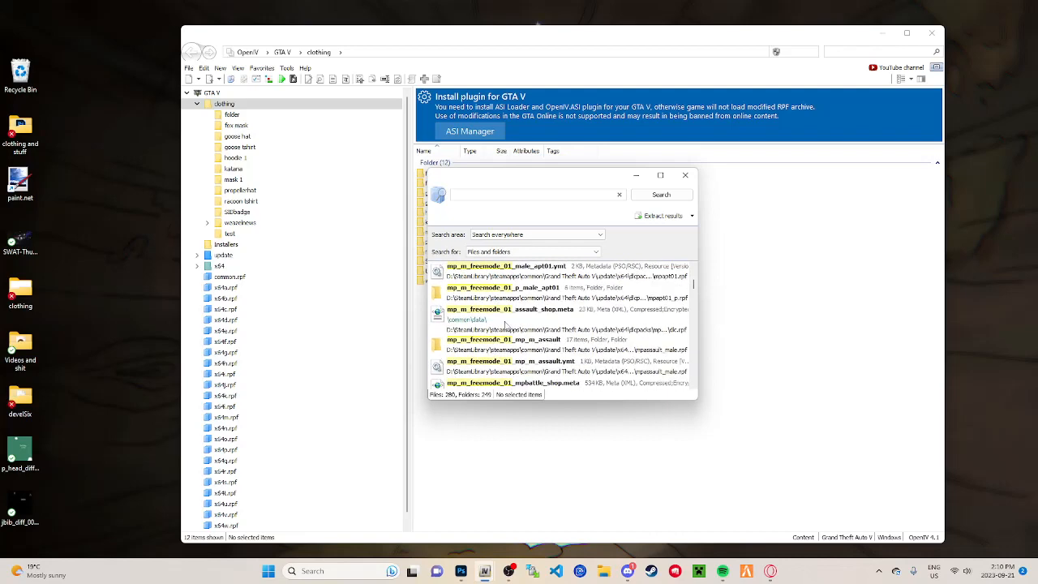
scroll(478, 329, "down", 3)
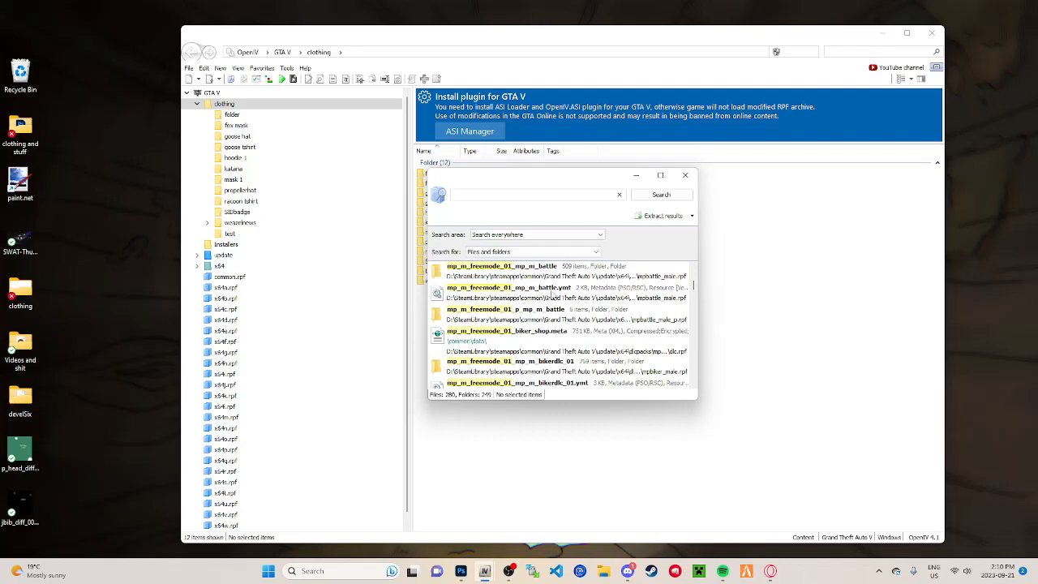
scroll(550, 304, "down", 5)
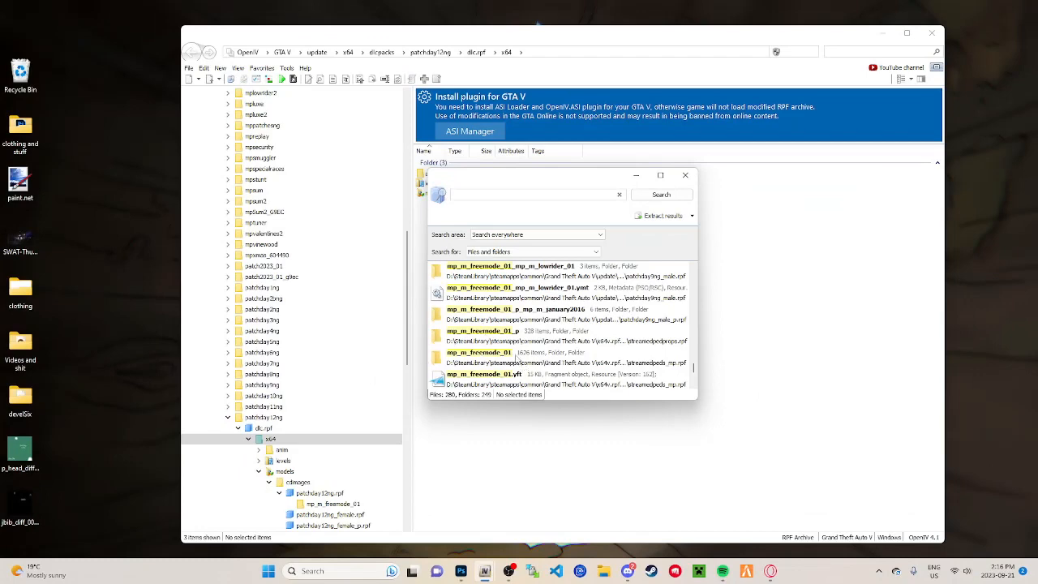
double_click(498, 363)
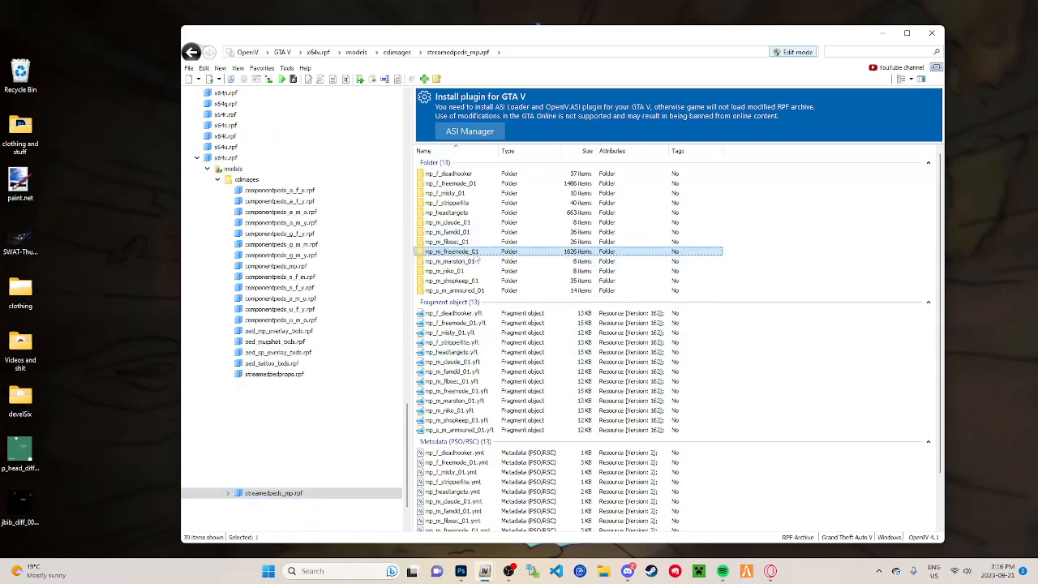
double_click(478, 253)
Step: Preview the berd_004_u.ydd mask model, rotate it for inspection, and close the viewer
scroll(478, 258, "down", 1)
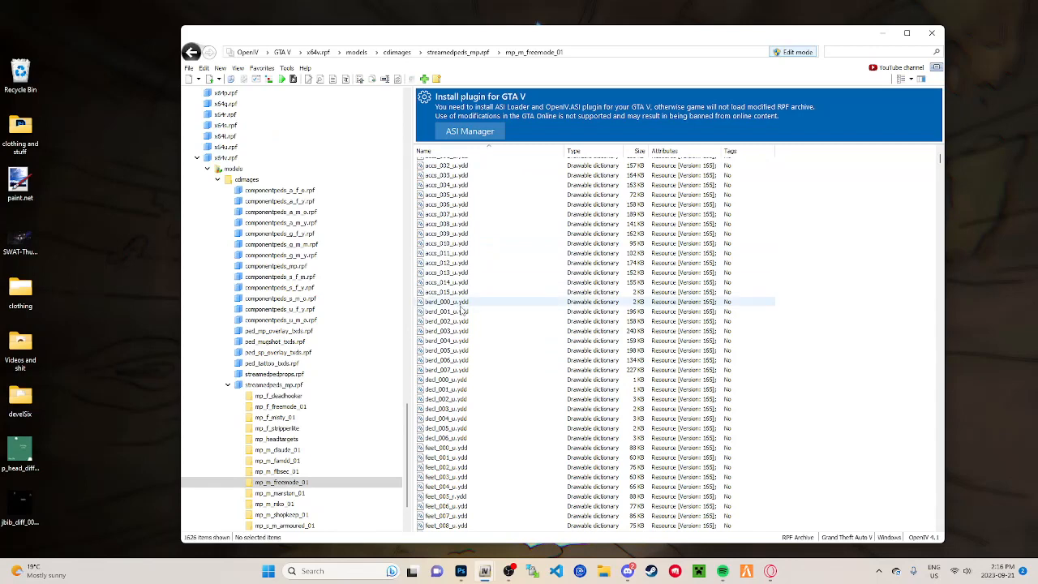
double_click(459, 340)
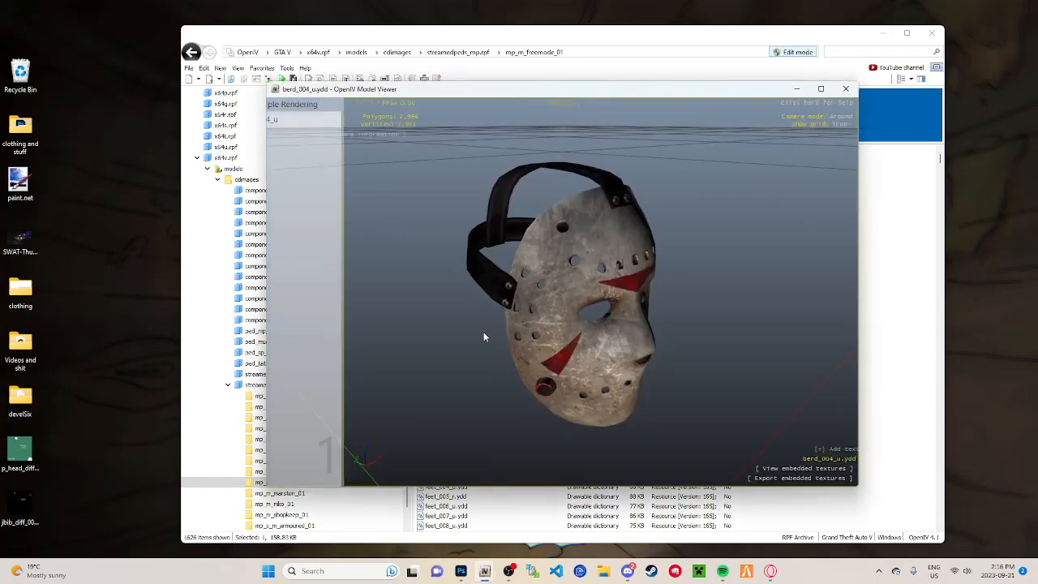
left_click_drag(484, 332, 751, 214)
left_click(846, 89)
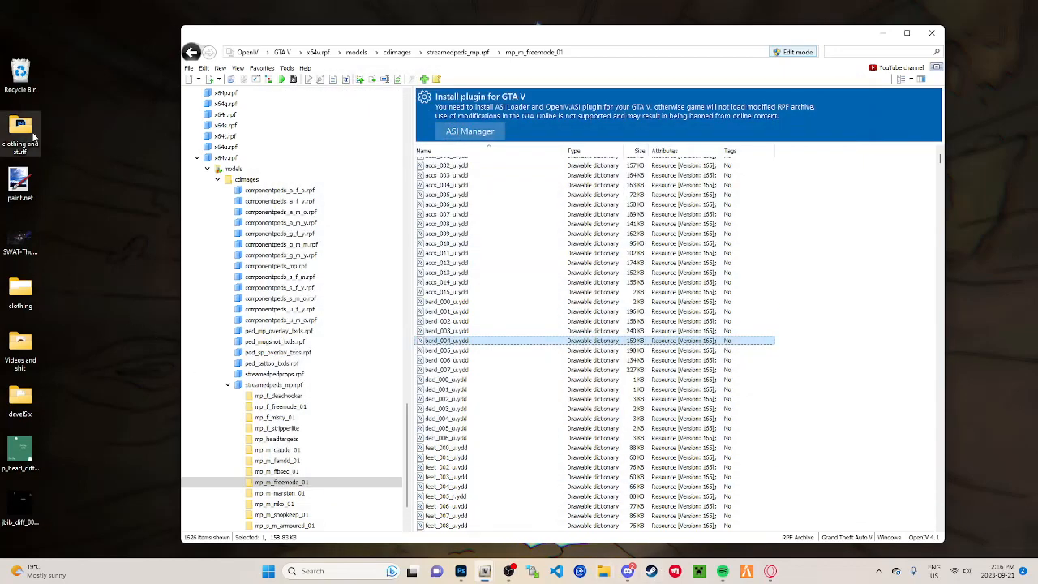
Step: Open the clothing subfolder in the desktop's clothing and stuff folder and delete berd_004_u.ydd and berd_diff_004_a_uni.ytd from it
double_click(20, 134)
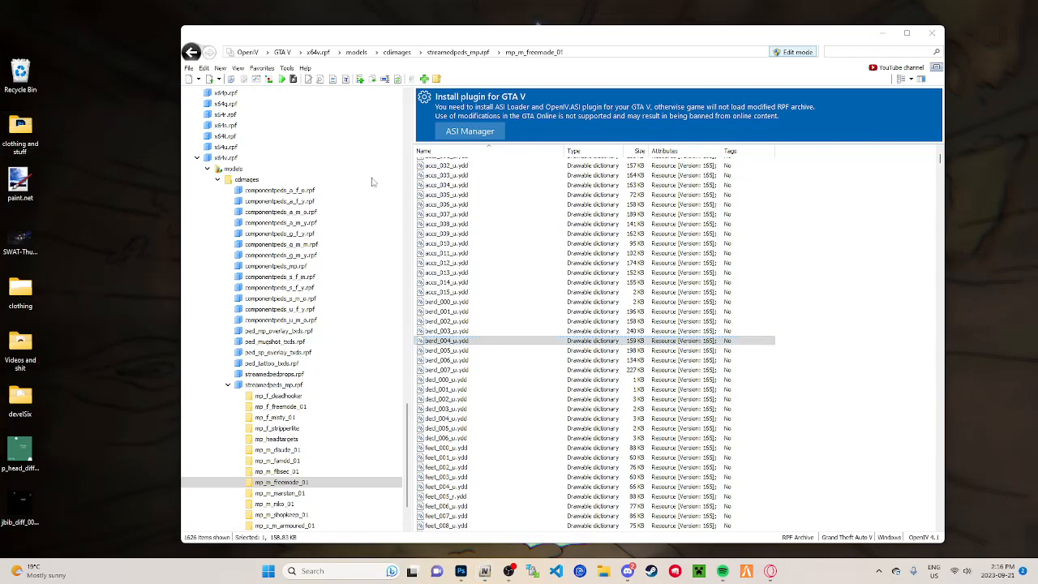
double_click(383, 239)
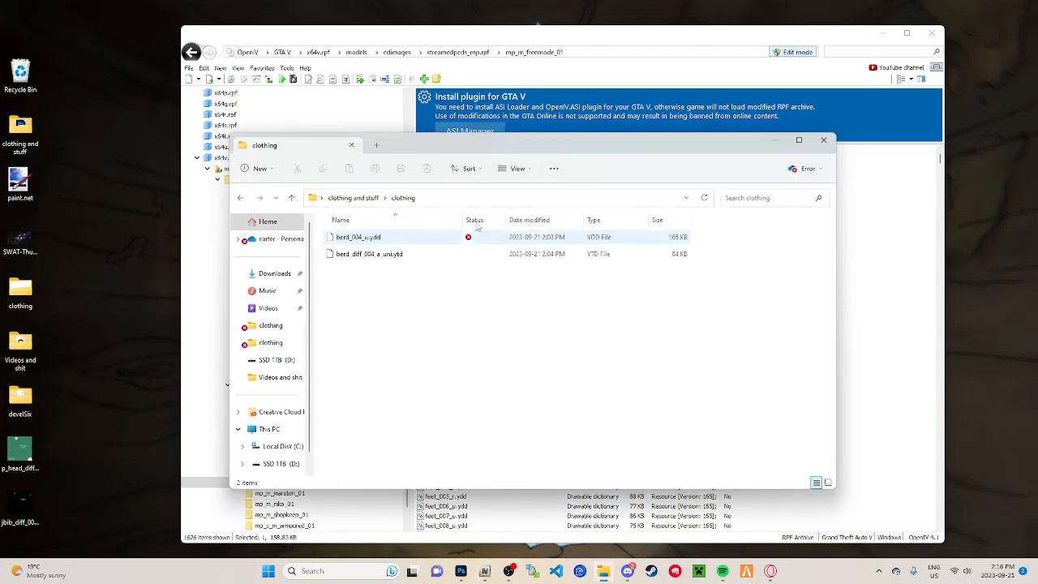
left_click_drag(410, 296, 348, 238)
key("Delete")
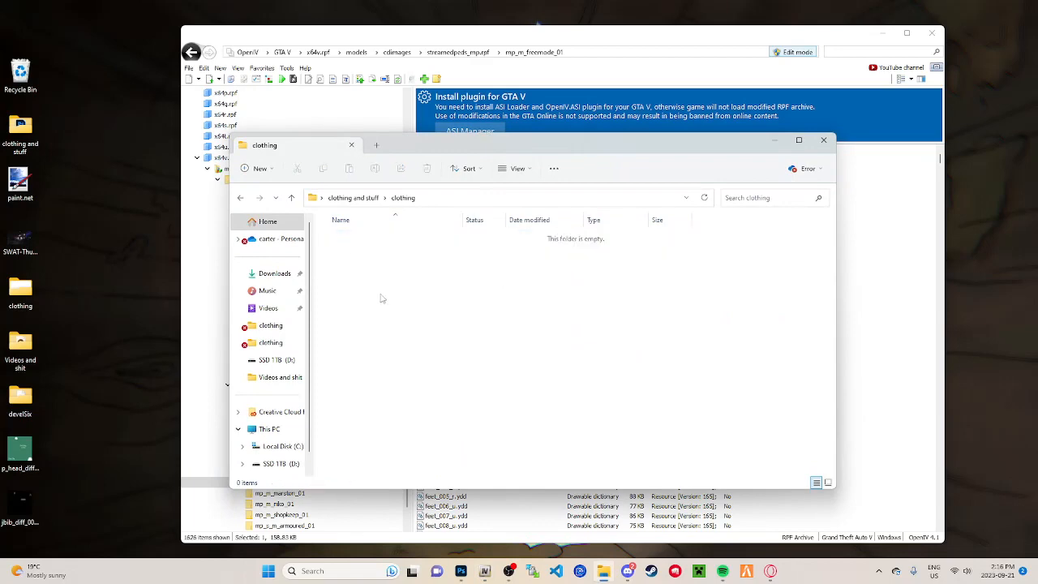
Step: Place the clothing folder window below the OpenIV file list and copy berd_004_u.ydd from mp_m_freemode_01 into it
left_click_drag(459, 146, 394, 425)
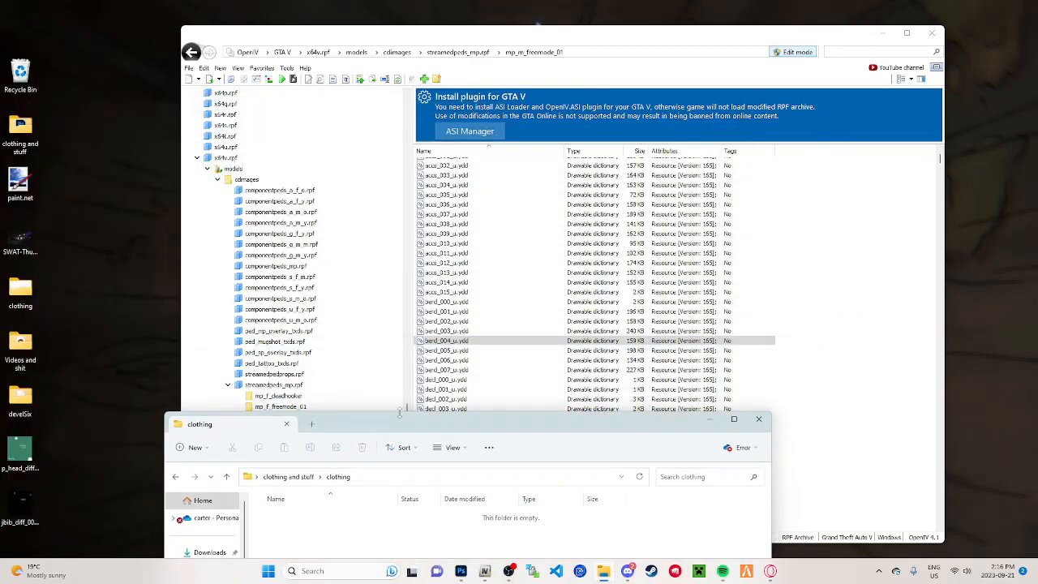
left_click_drag(470, 345, 382, 552)
left_click(596, 331)
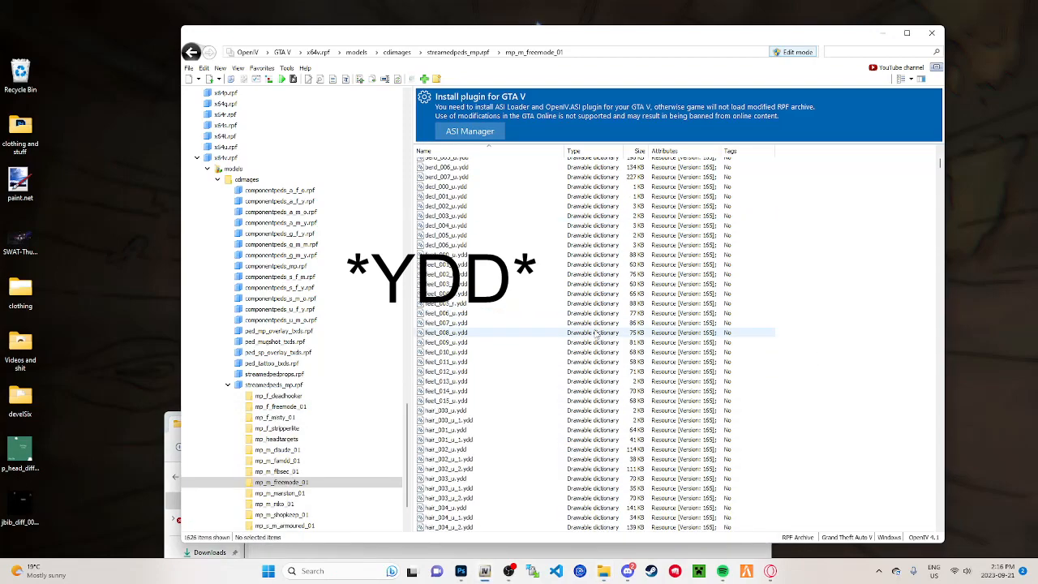
Step: Rearrange the clothing folder and OpenIV windows so both overlap, with part of the folder window exposed beside OpenIV
scroll(594, 334, "down", 15)
scroll(595, 334, "down", 6)
left_click(170, 426)
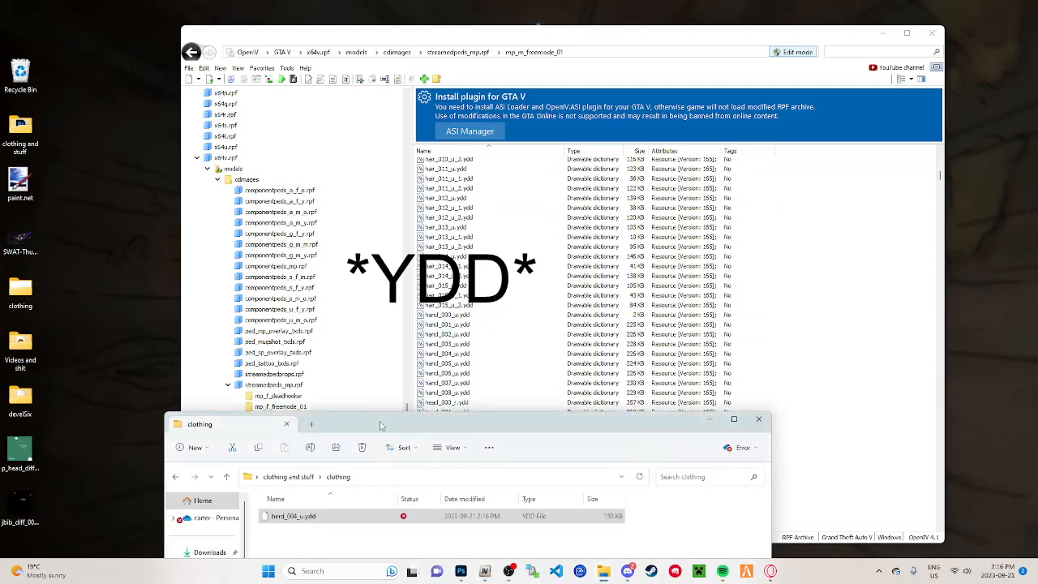
left_click_drag(442, 423, 379, 221)
left_click_drag(588, 39, 600, 35)
Step: Find berd_diff_004_a_uni.ytd among the texture dictionaries in mp_m_freemode_01 and copy it into the clothing folder
scroll(531, 397, "down", 20)
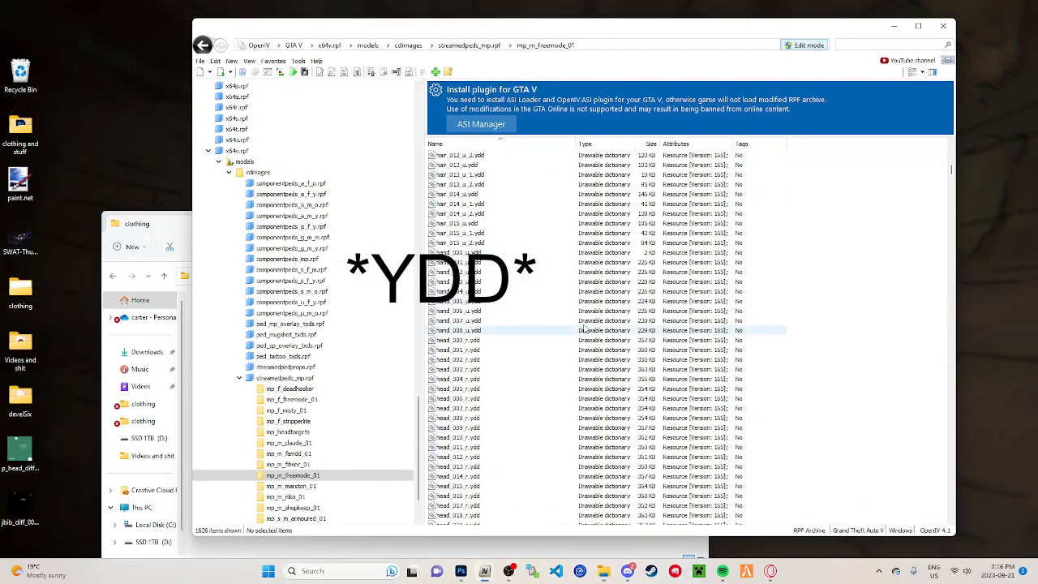
scroll(531, 405, "down", 15)
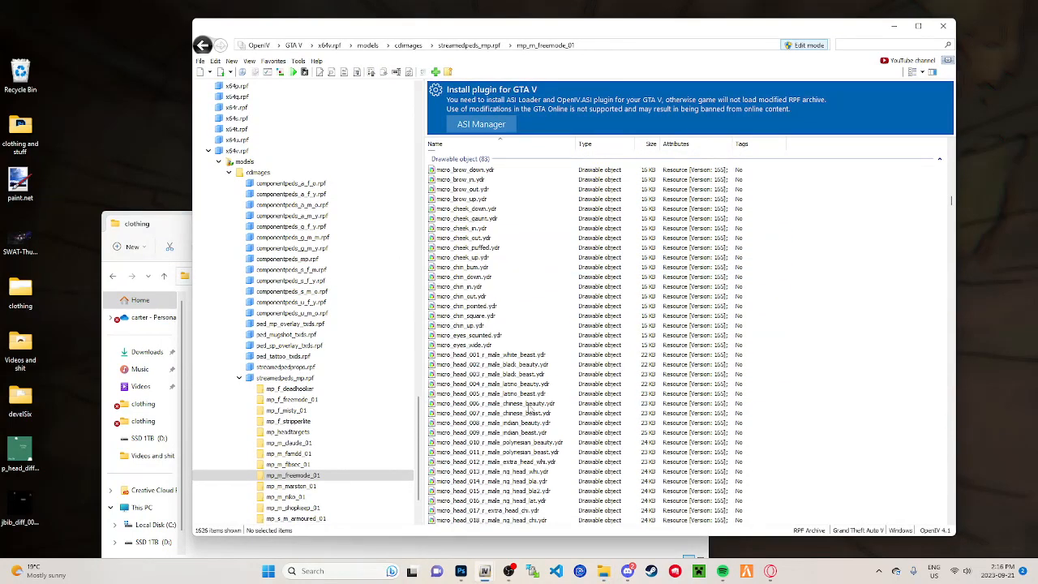
scroll(526, 409, "down", 20)
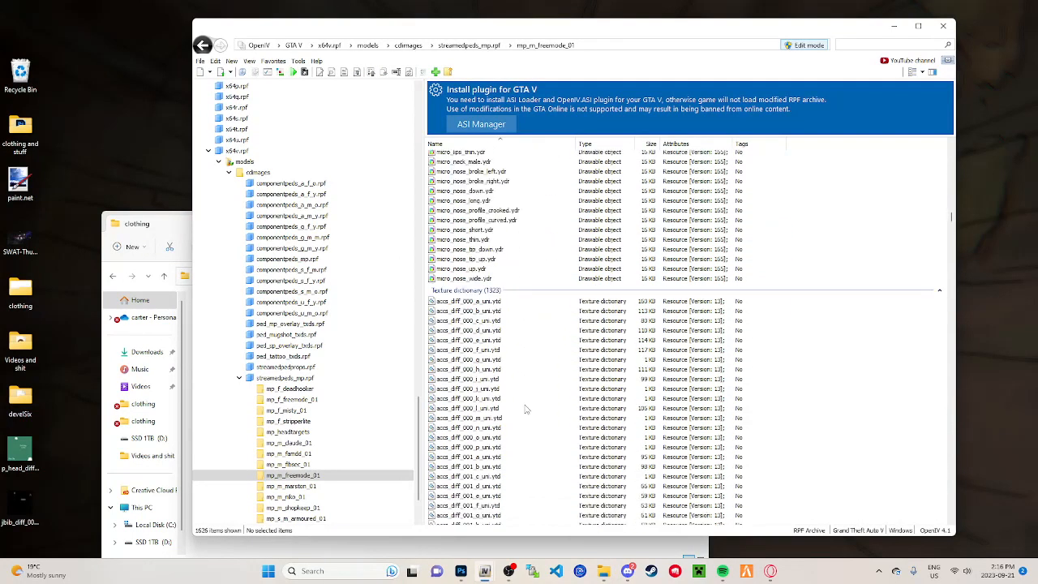
scroll(525, 409, "down", 20)
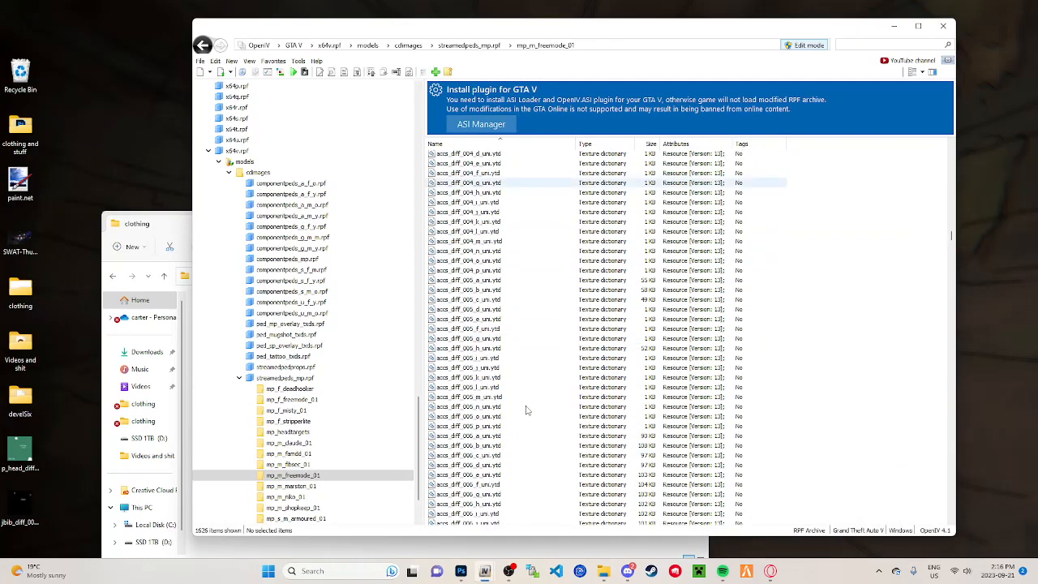
scroll(525, 409, "down", 20)
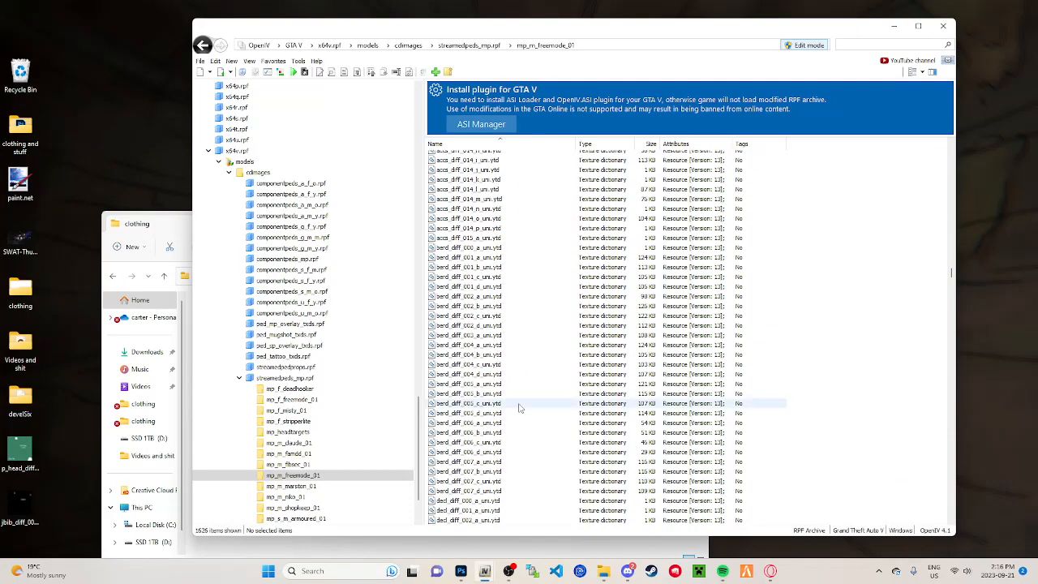
scroll(512, 411, "up", 1)
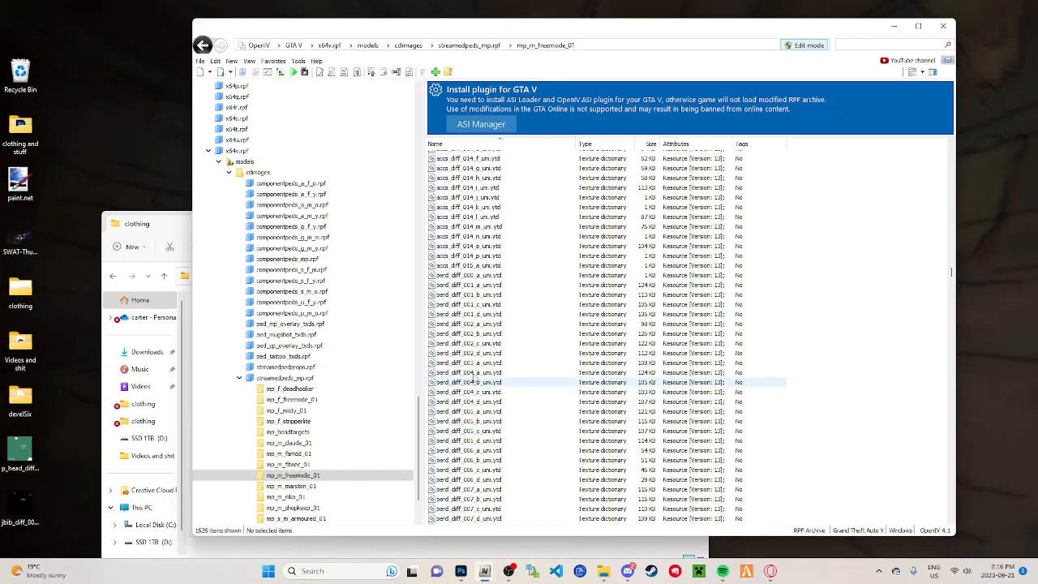
left_click(472, 374)
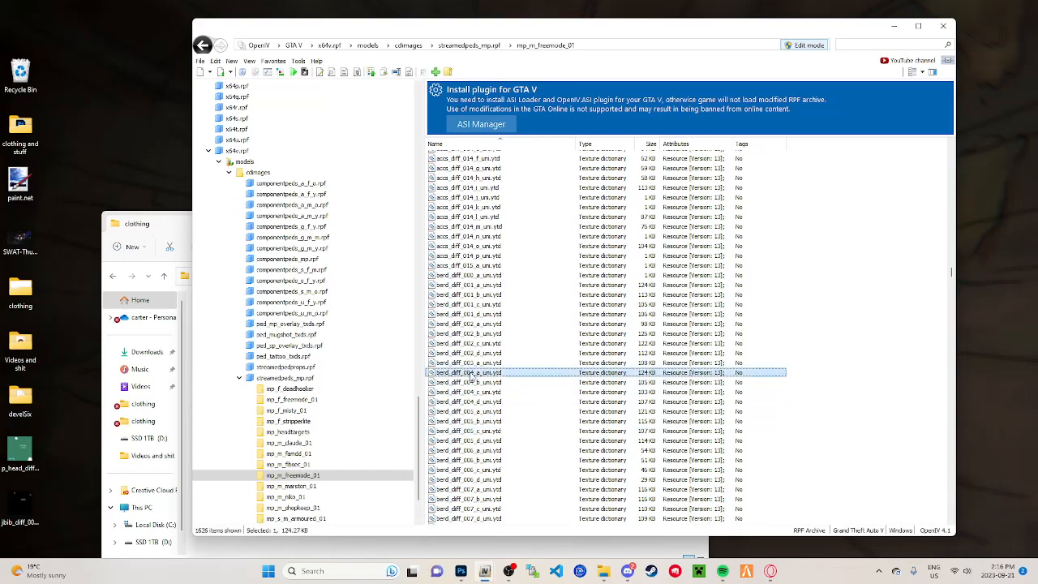
left_click_drag(472, 377, 289, 511)
left_click_drag(296, 549, 297, 545)
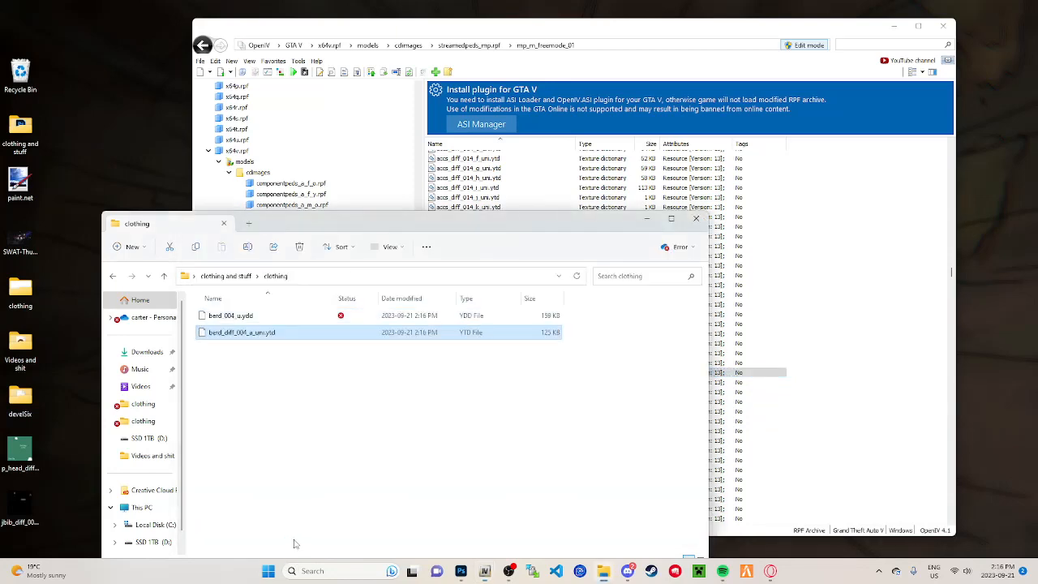
Step: Return to OpenIV and open the test folder inside GTA V's clothing folder
left_click(746, 334)
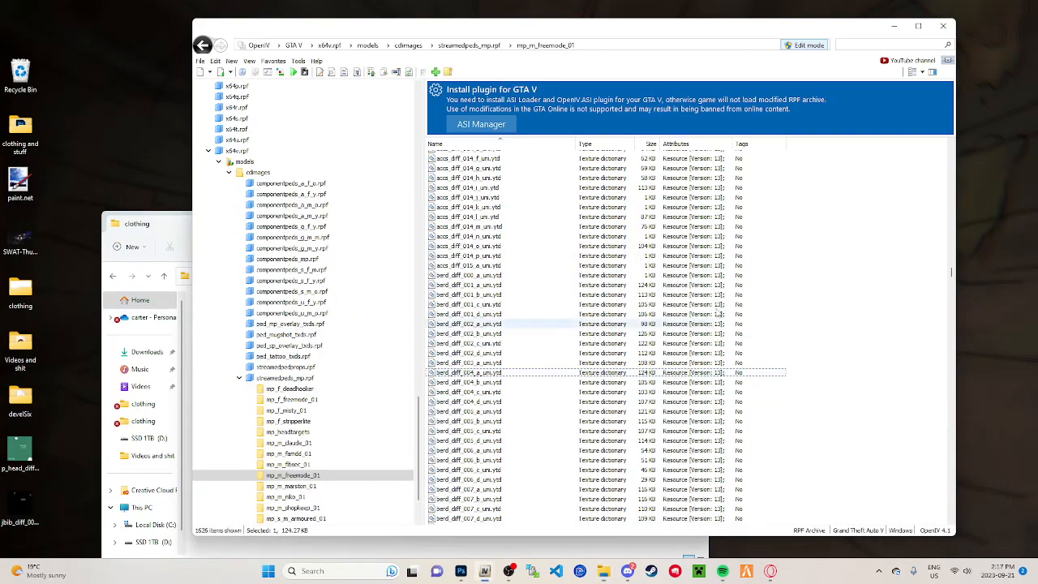
scroll(254, 209, "up", 15)
scroll(254, 209, "up", 4)
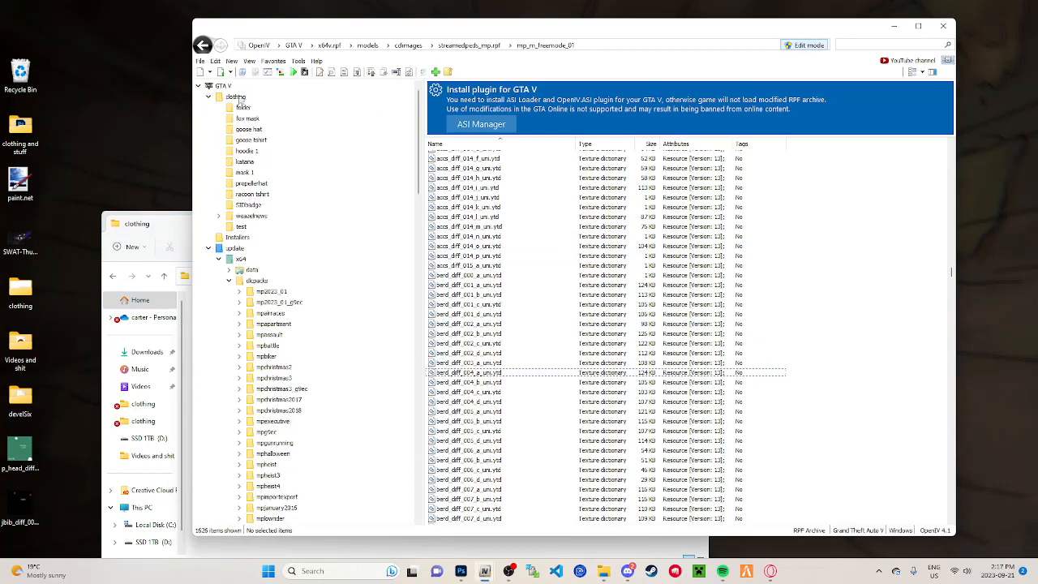
left_click(236, 97)
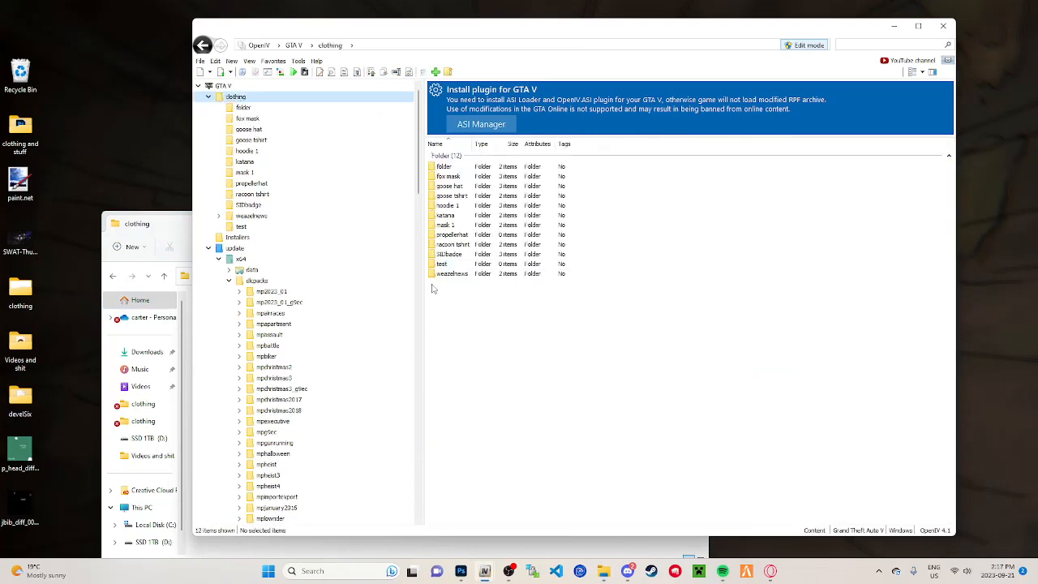
double_click(467, 263)
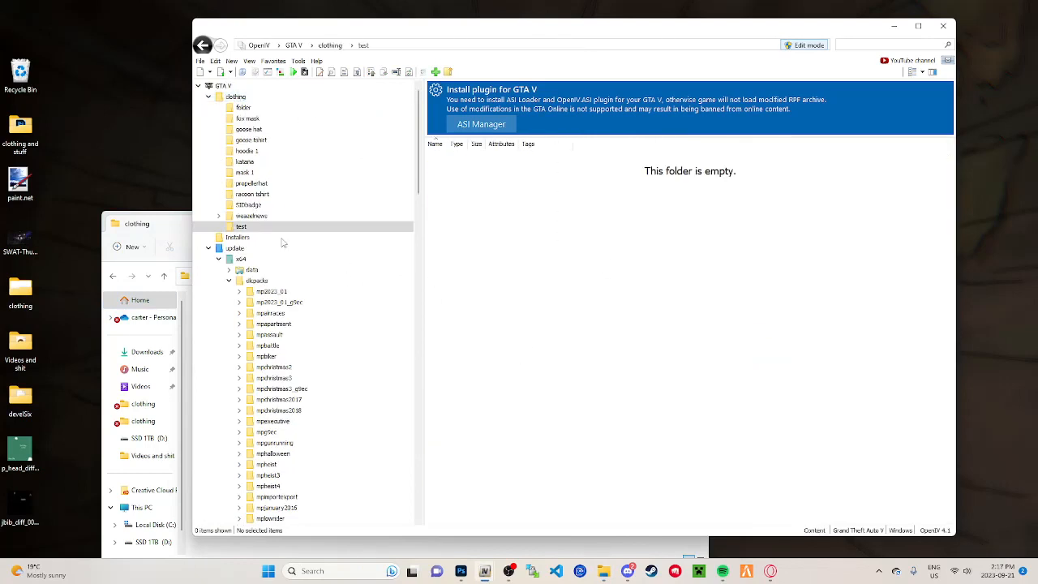
Step: Copy berd_004_u.ydd and berd_diff_004_a_uni.ytd from the clothing folder into OpenIV's test folder, and close the clothing folder window
left_click(353, 554)
left_click_drag(296, 371, 868, 352)
left_click(470, 368)
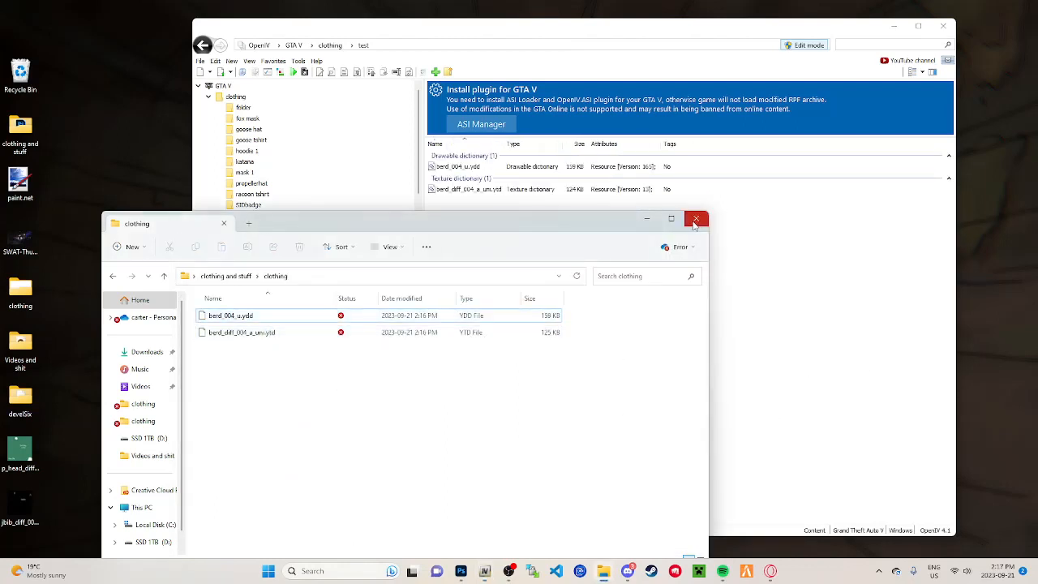
left_click(695, 220)
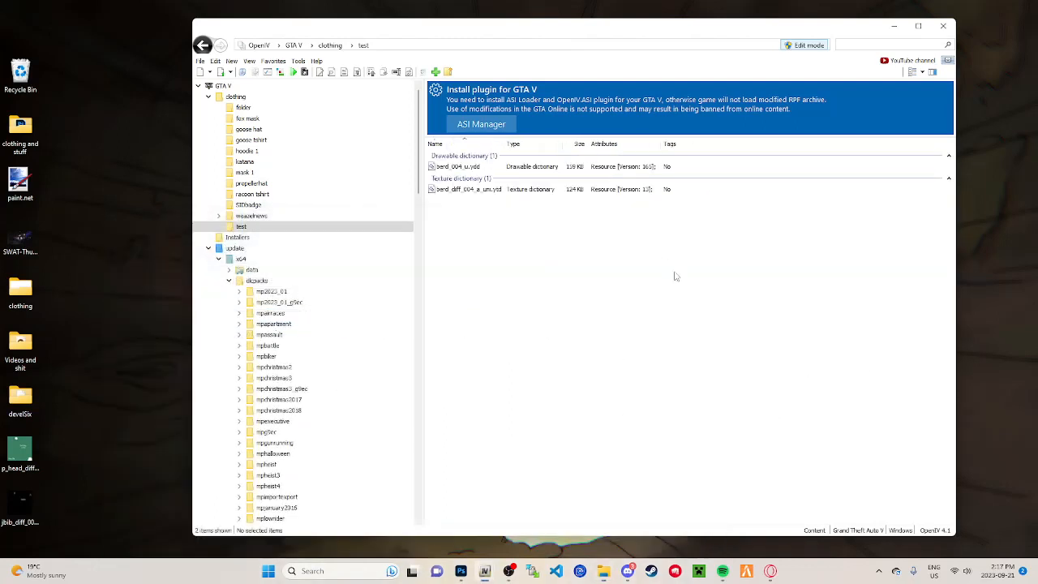
Step: Preview berd_004_u.ydd from the test folder, rotate the textured mask to inspect it, and close the viewer
double_click(489, 167)
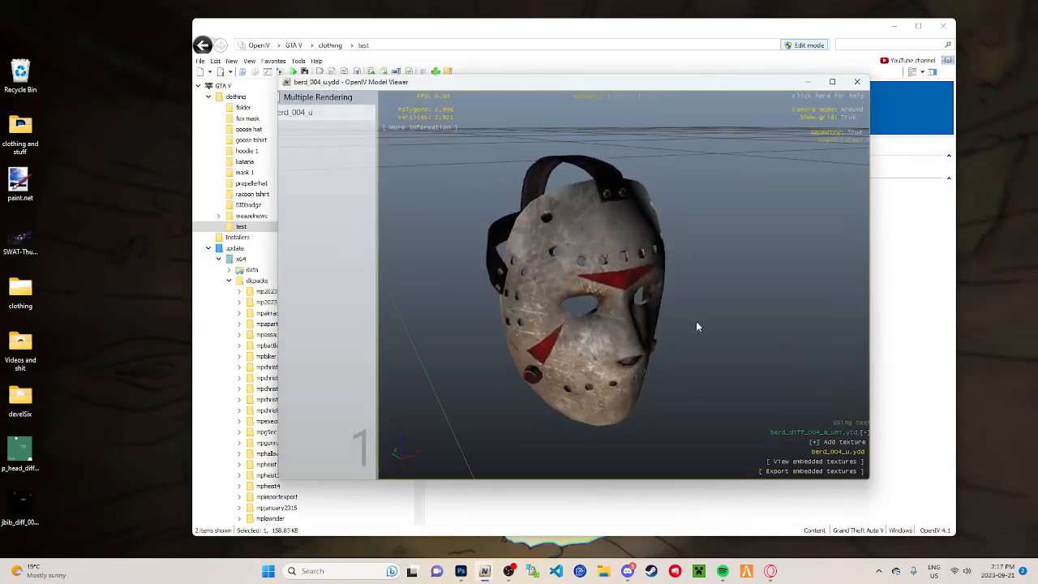
left_click_drag(696, 326, 787, 152)
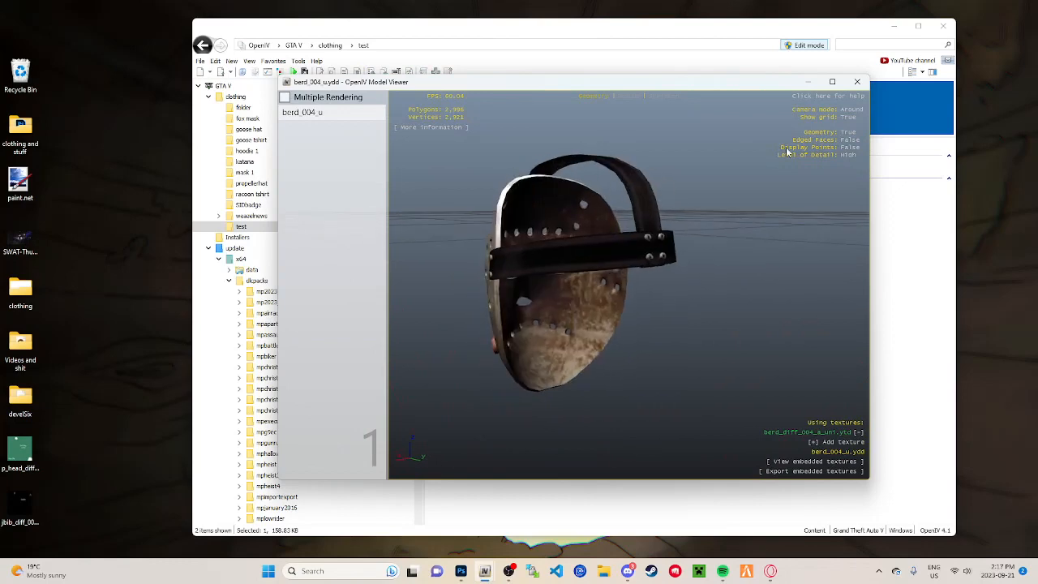
left_click(858, 82)
Step: Open the clothing subfolder of the desktop's clothing and stuff folder and return to OpenIV
double_click(20, 130)
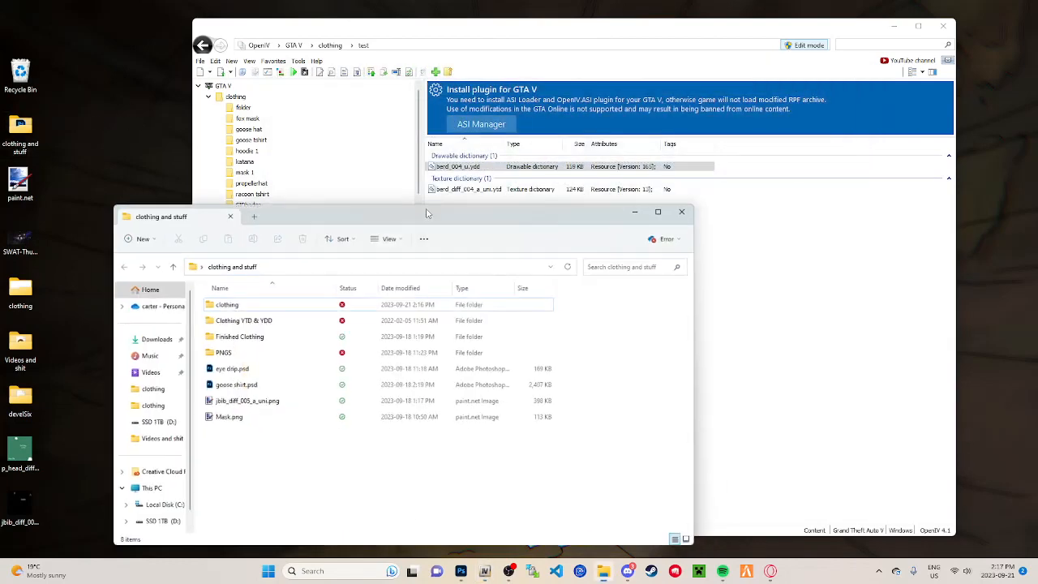
double_click(317, 304)
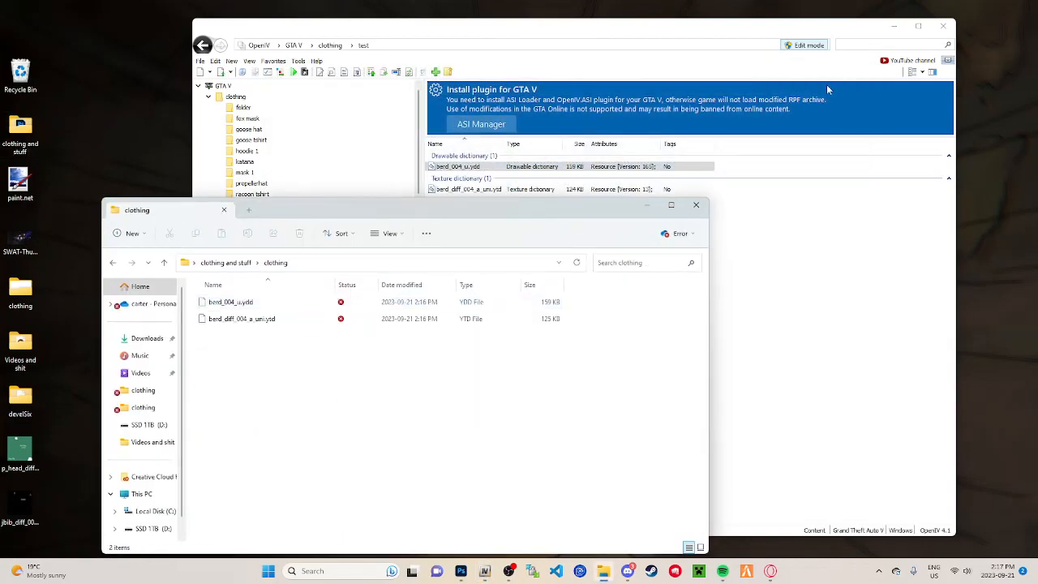
left_click(828, 89)
Step: Export all textures of berd_diff_004_a_uni.ytd as PNG to the clothing folder and locate the exported image there
double_click(514, 189)
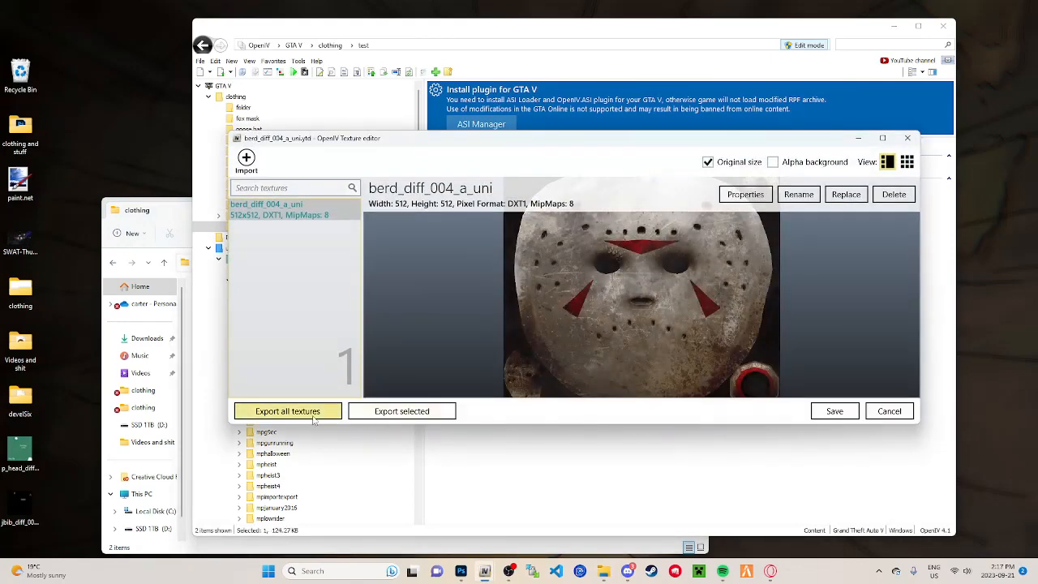
left_click(313, 415)
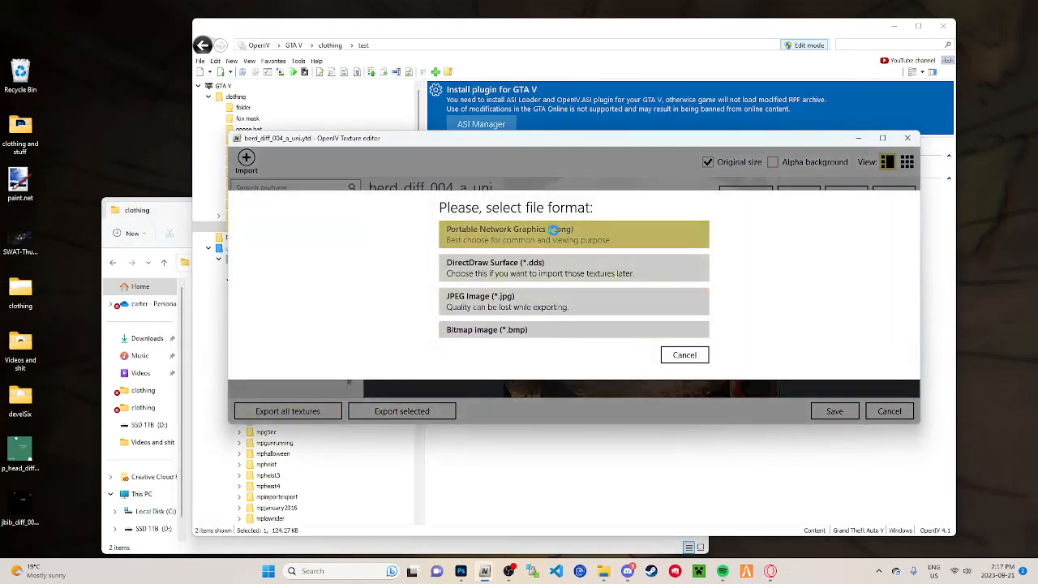
left_click(553, 233)
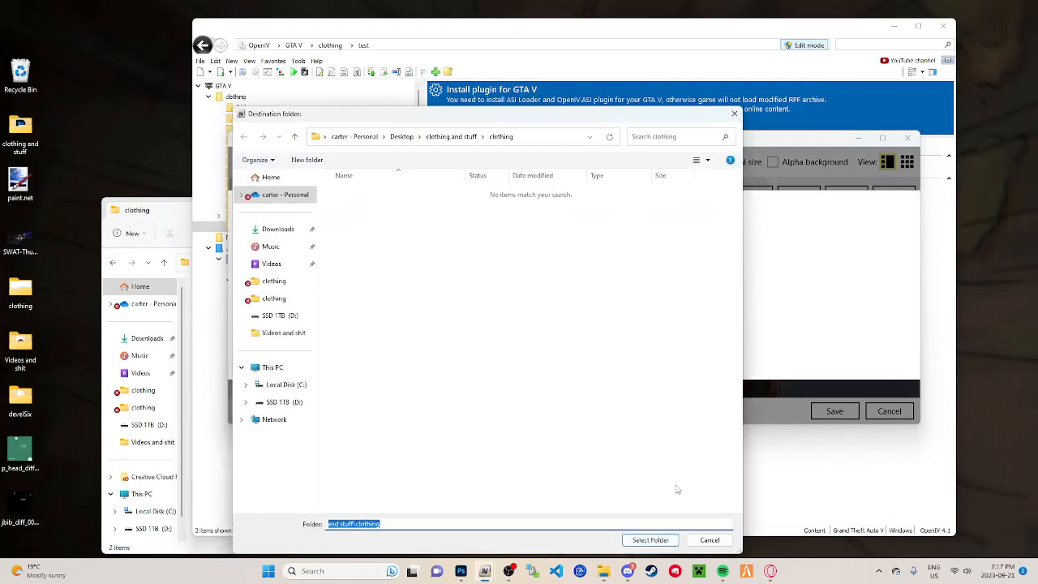
left_click(650, 539)
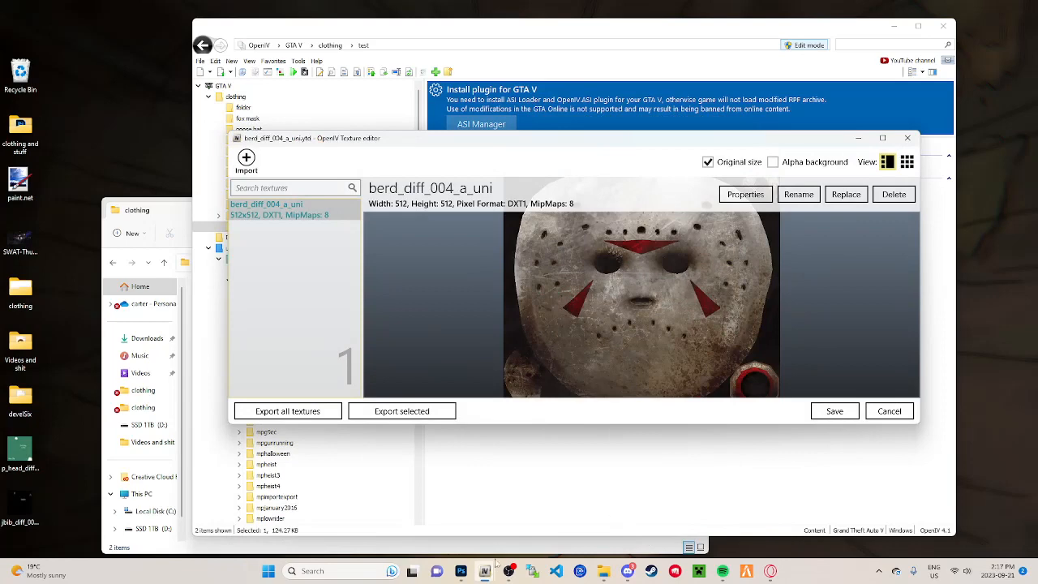
left_click(498, 547)
left_click(252, 319)
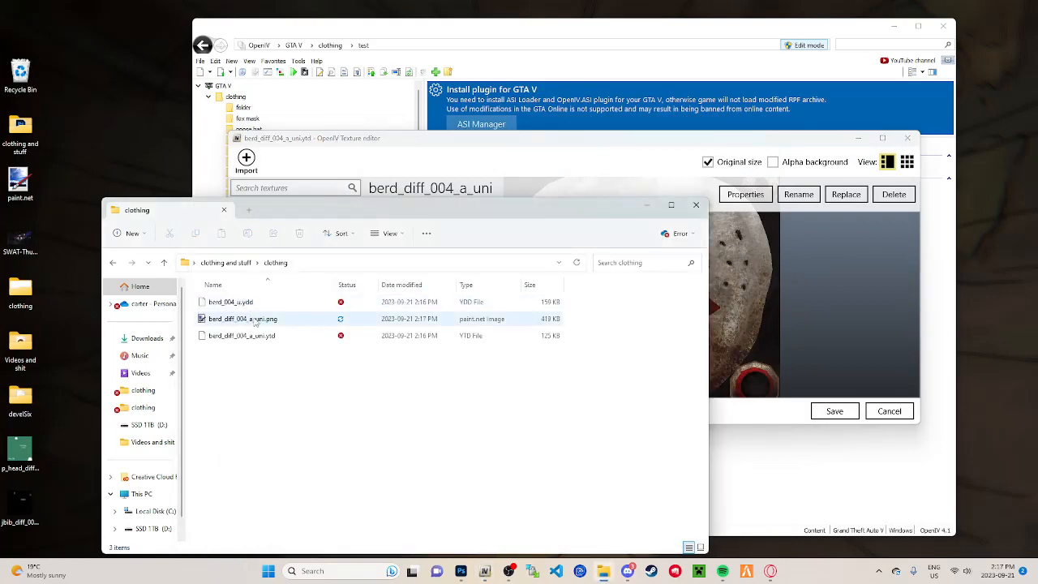
left_click(257, 320)
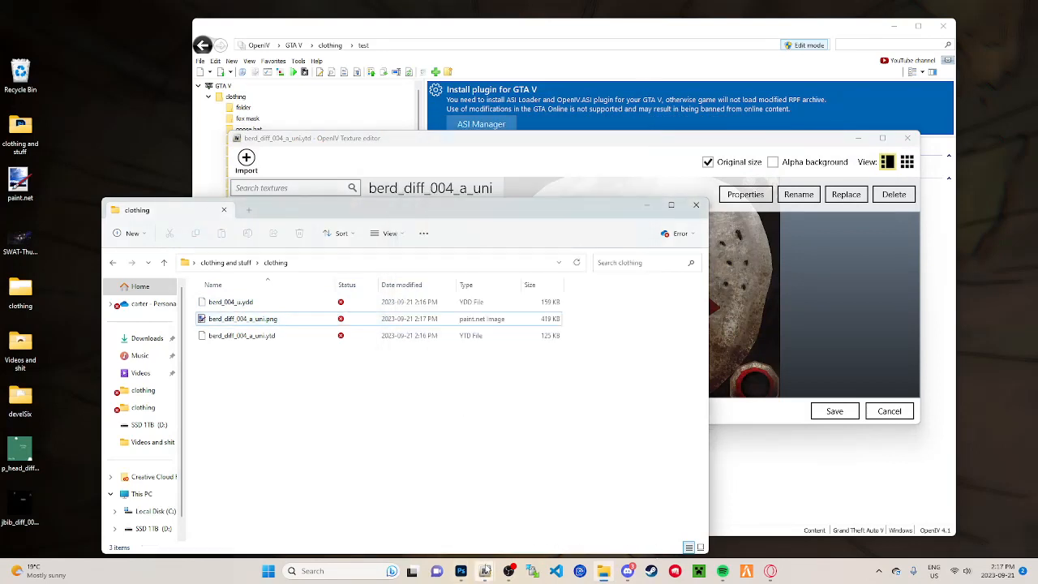
mouse_move(470, 576)
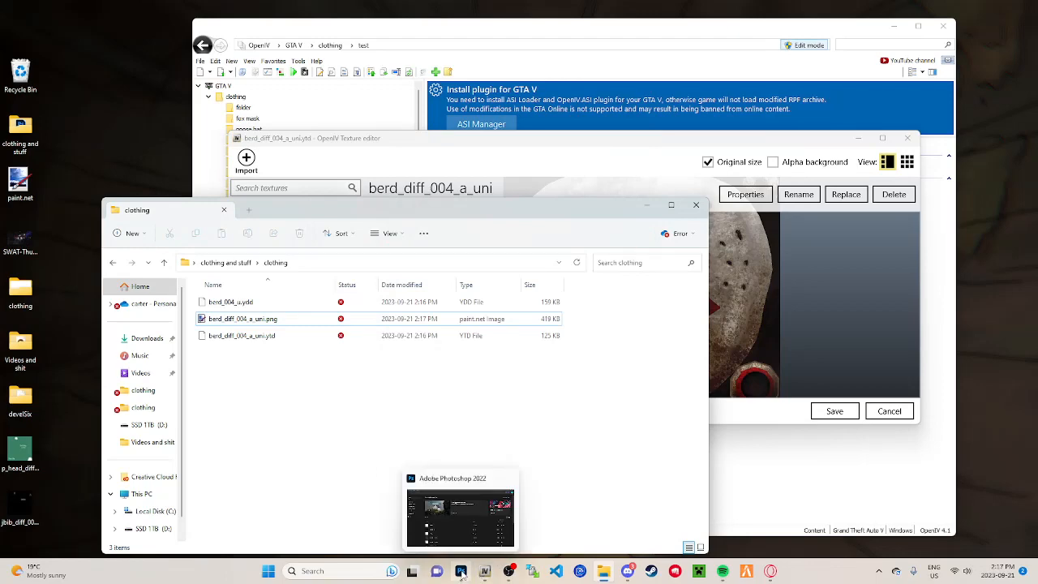
left_click(461, 572)
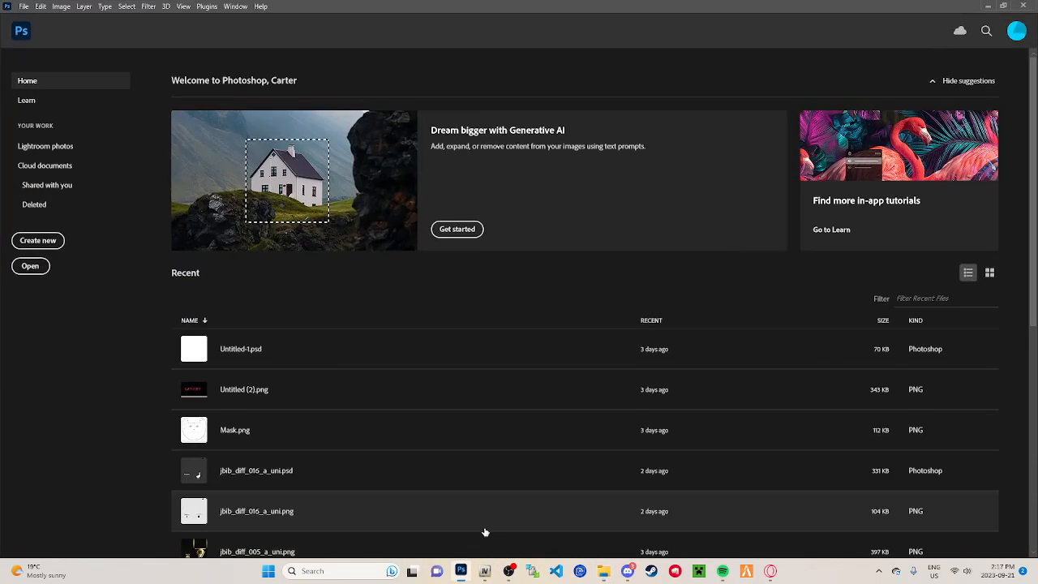
left_click(34, 272)
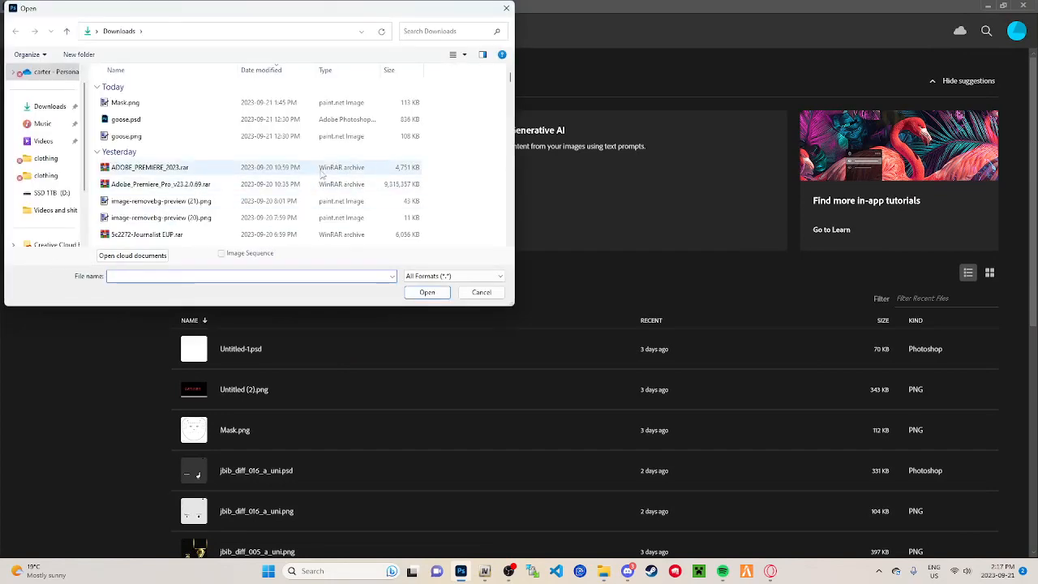
left_click(506, 9)
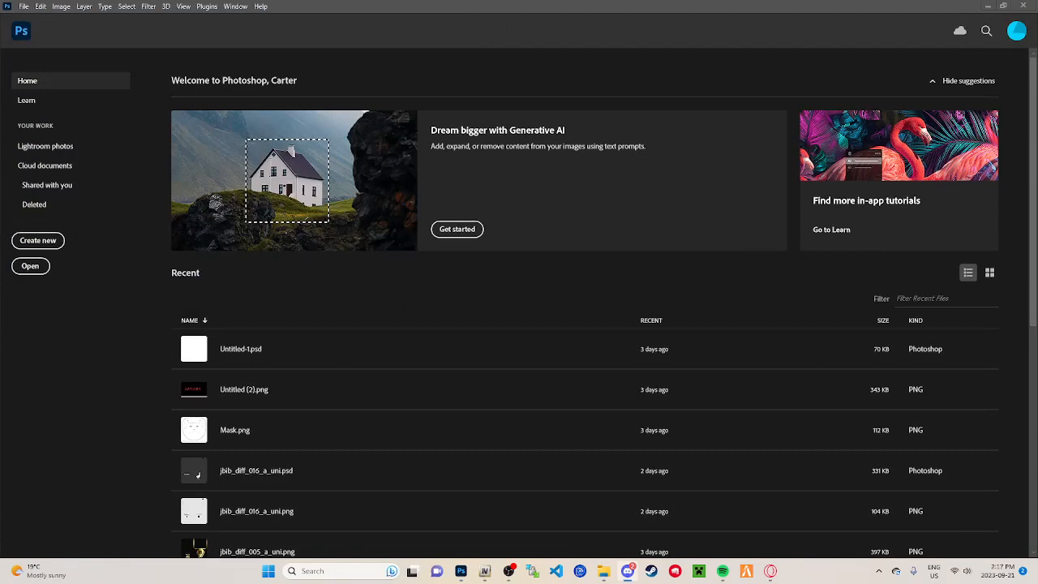
Step: Switch to Discord and review the clothing server's rules and reaction-roles channels
left_click_drag(0, 84, 535, 0)
scroll(102, 339, "down", 1)
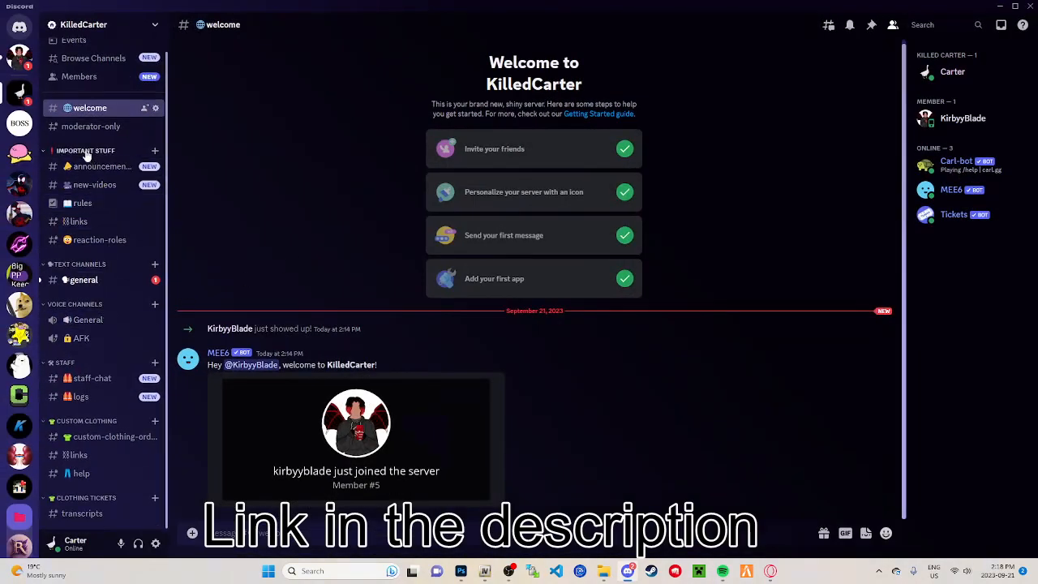
left_click(83, 203)
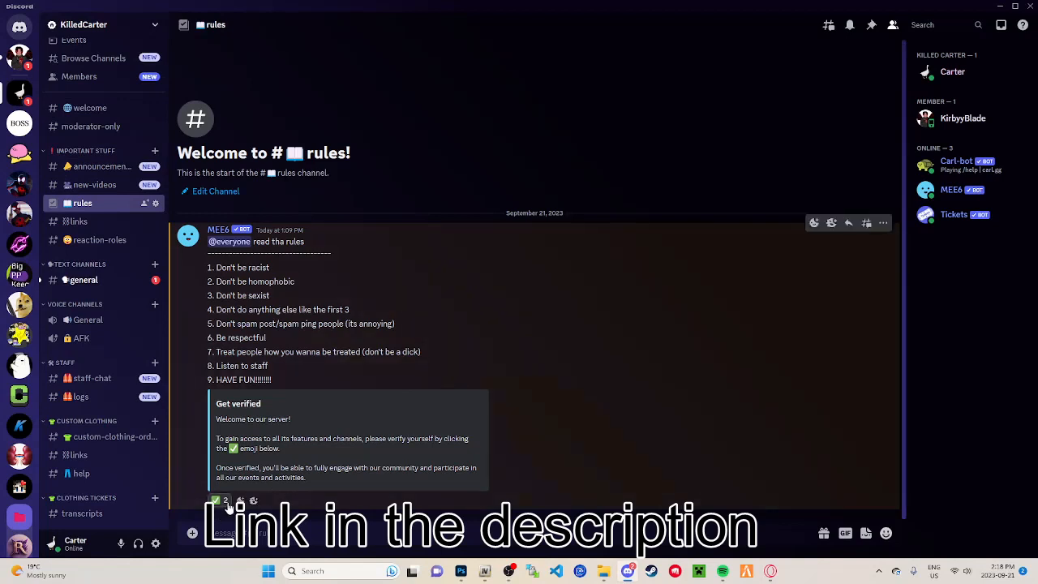
left_click(87, 241)
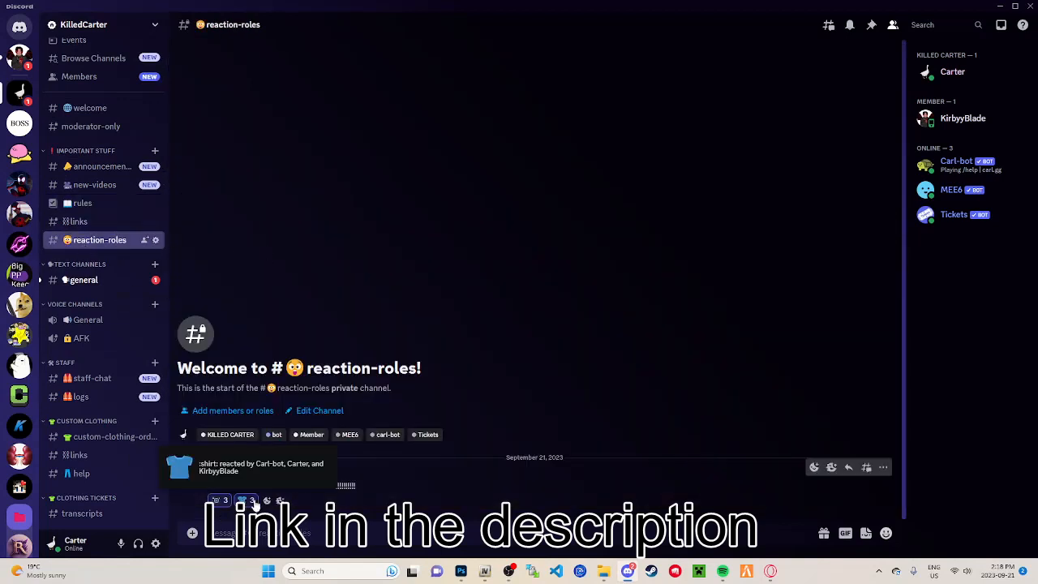
Step: Open the custom clothing links channel and visit the hockey mask template's Imgur link, trusting i.imgur.com links from now on
left_click(104, 437)
left_click(89, 454)
triple_click(325, 452)
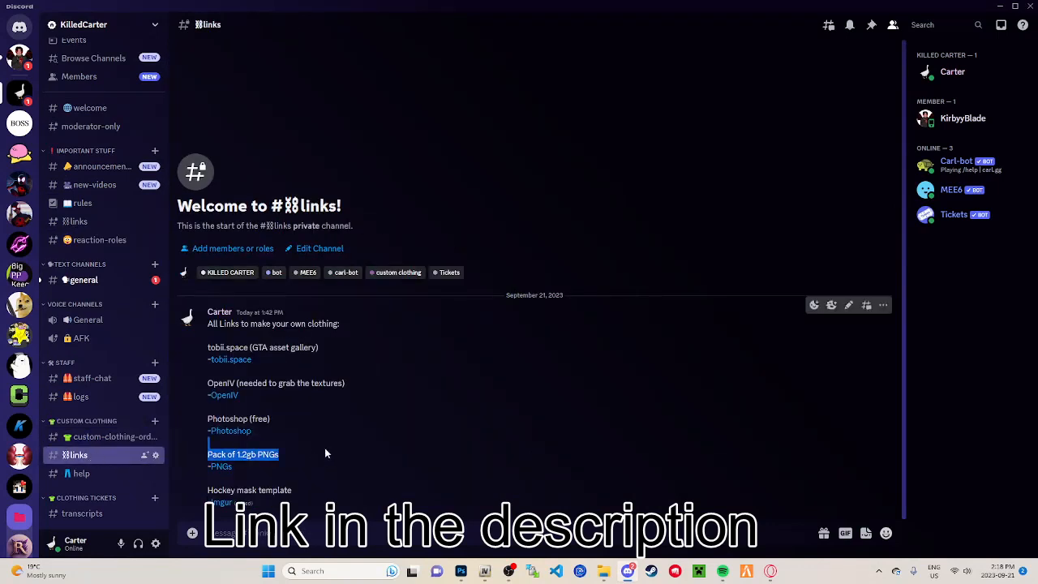
left_click(261, 408)
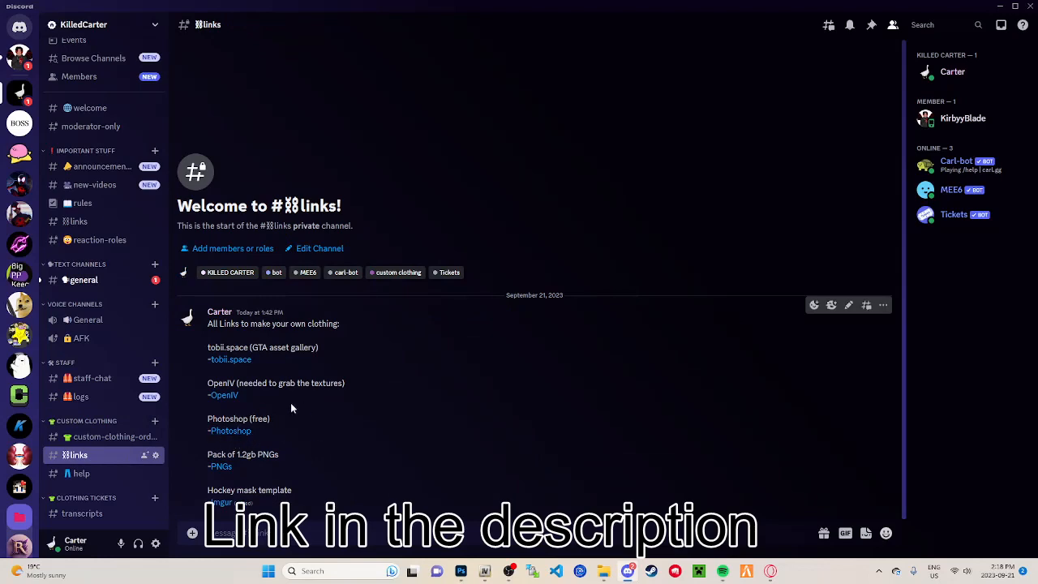
left_click(222, 503)
left_click(494, 301)
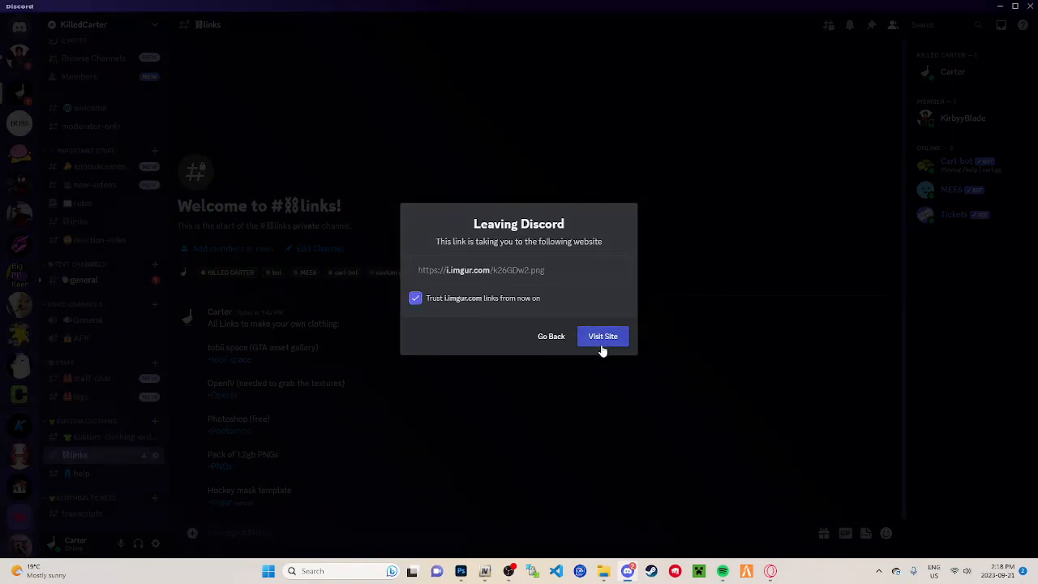
left_click(602, 338)
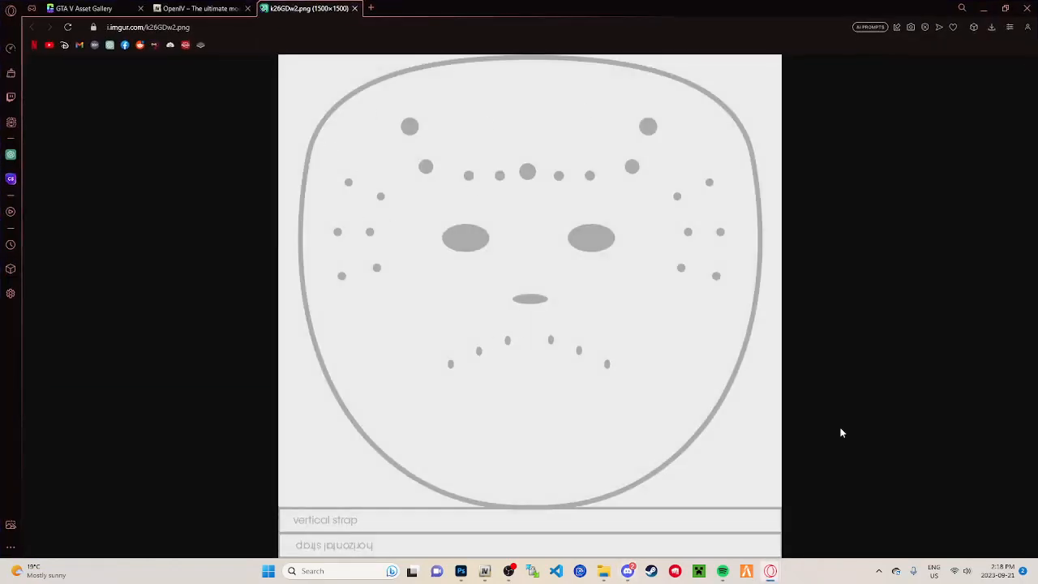
Step: Save the mask template image as hockey mask template.png, and minimize the browser and Discord
right_click(495, 324)
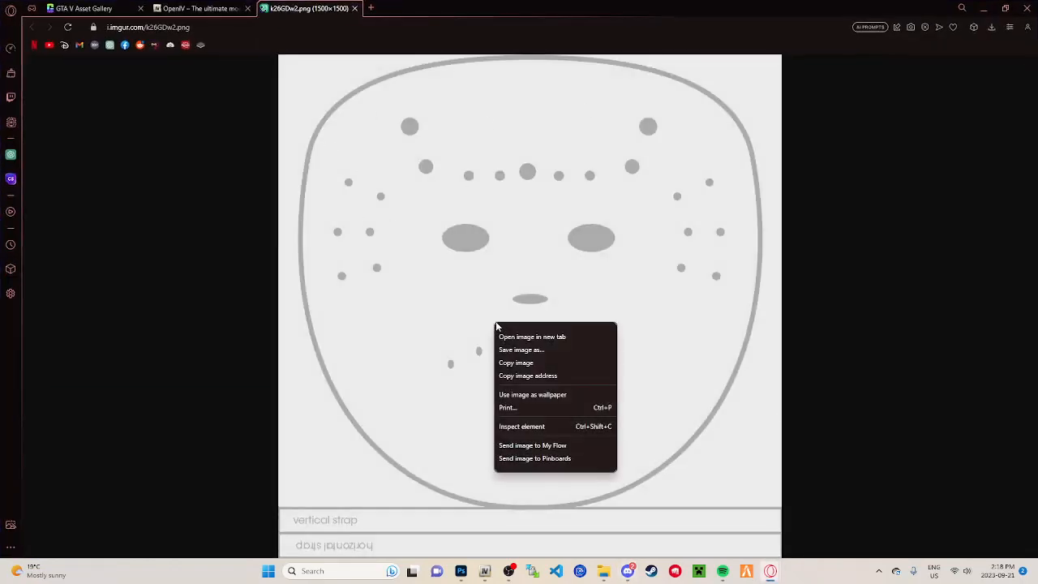
left_click(529, 351)
type("msd")
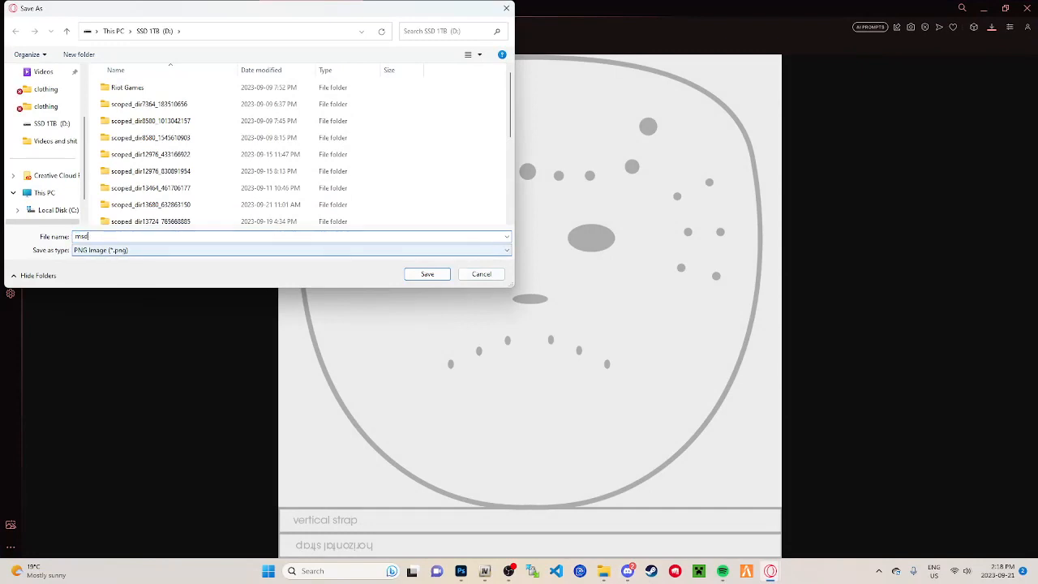
type("k")
key("BackSpace")
key("BackSpace")
key("BackSpace")
key("BackSpace")
key("Return")
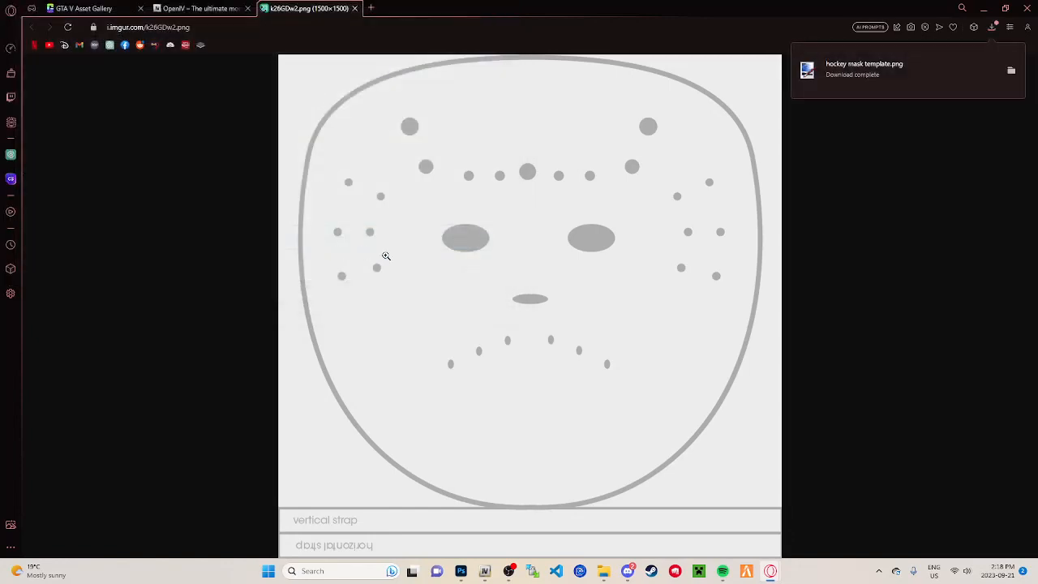
left_click(983, 7)
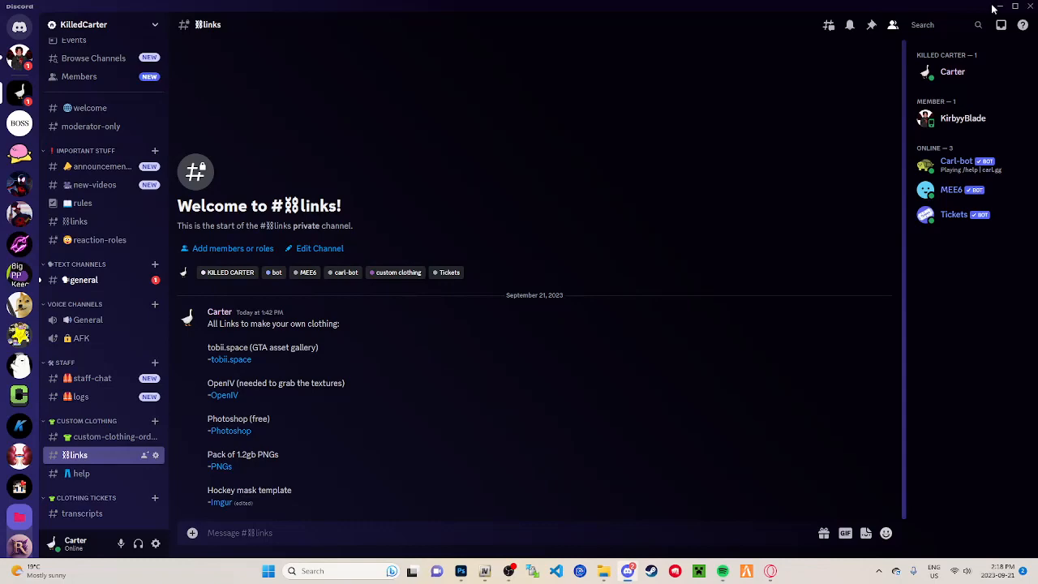
left_click(997, 6)
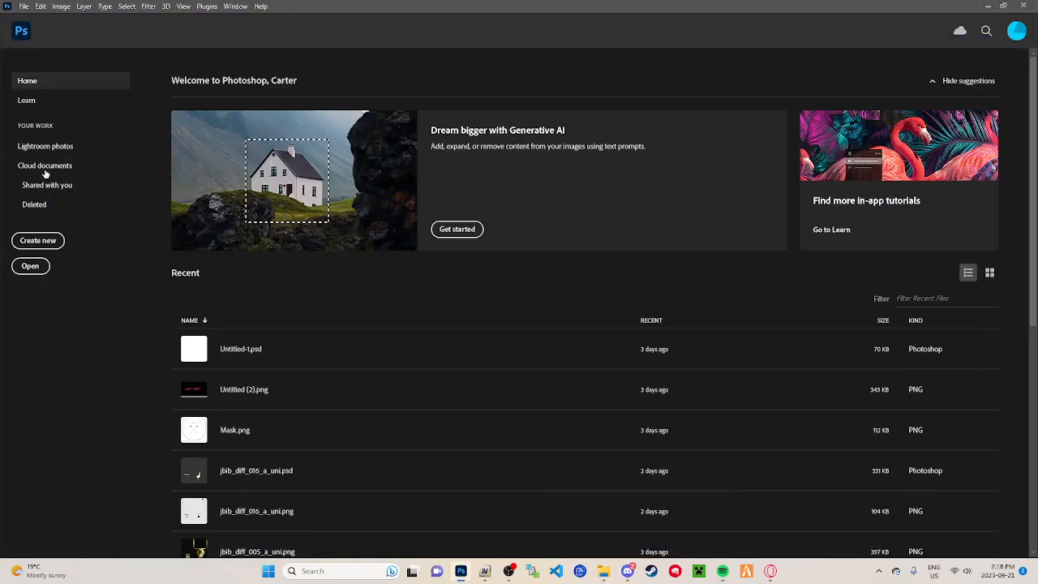
left_click(31, 266)
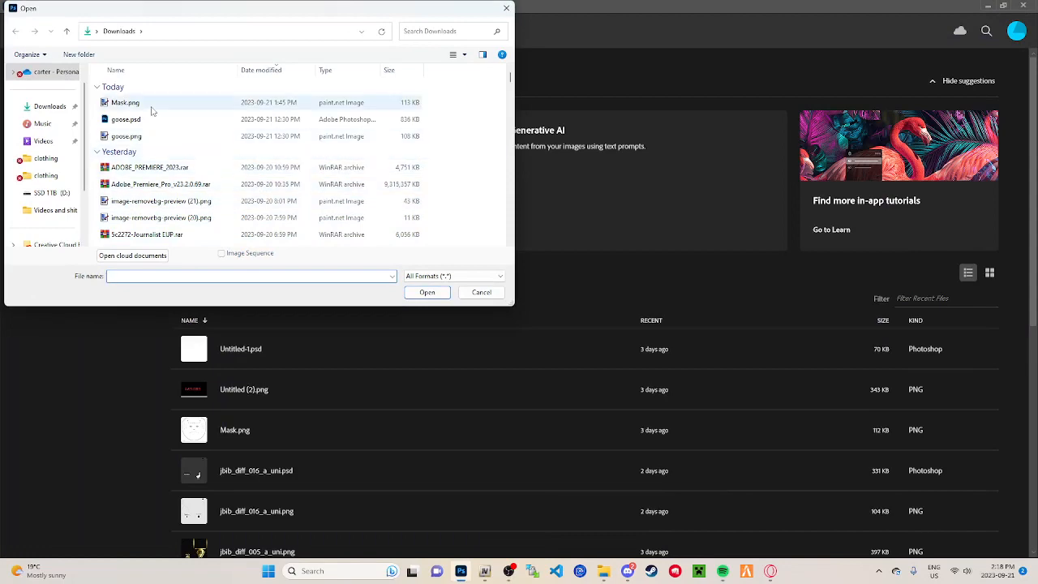
scroll(262, 114, "down", 1)
left_click(507, 12)
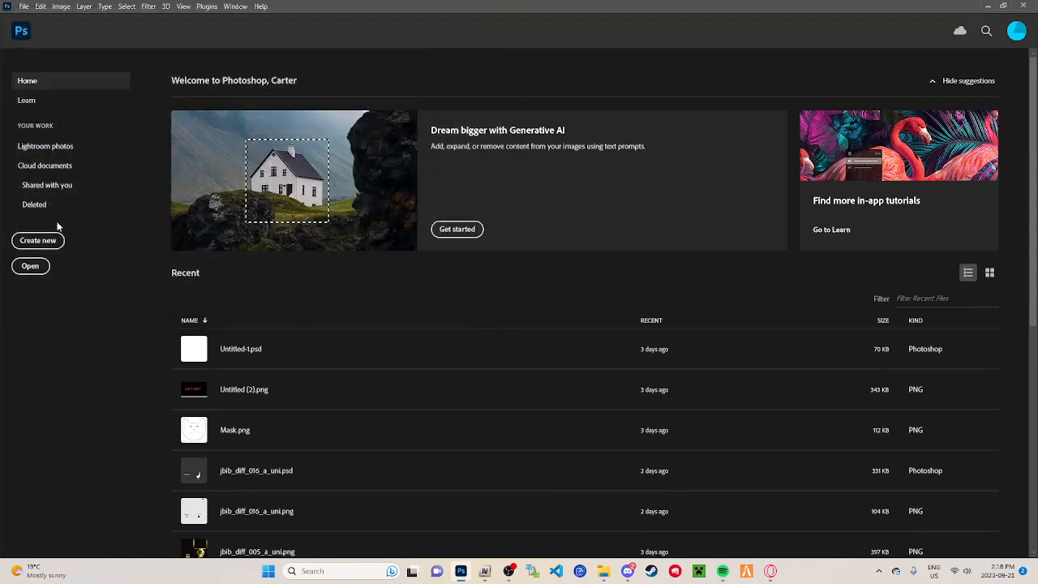
Step: Look through the clothing folders for the template and open Mask.png from the Downloads folder in Photoshop
left_click(31, 266)
left_click(45, 158)
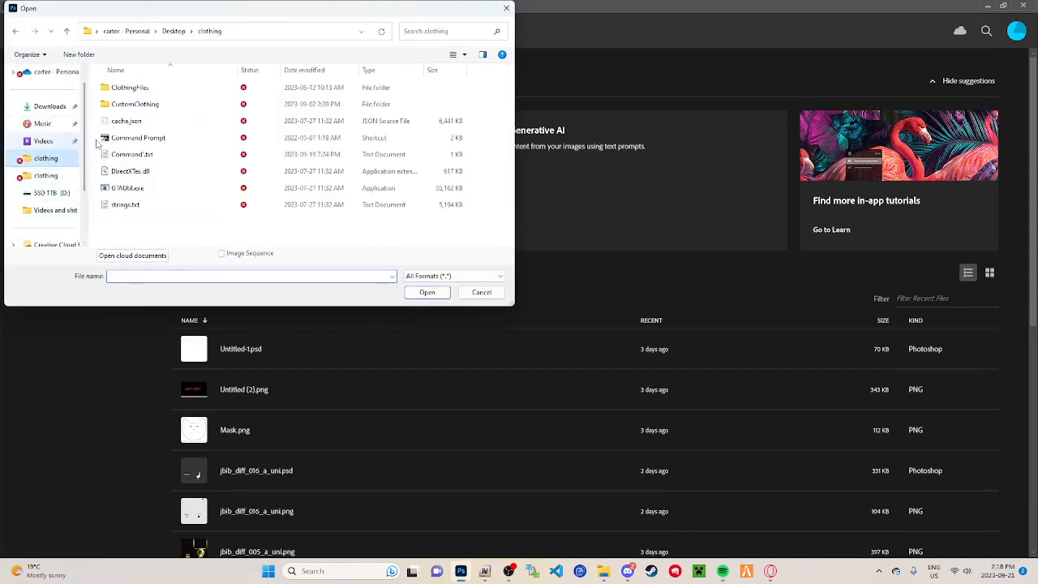
left_click(172, 95)
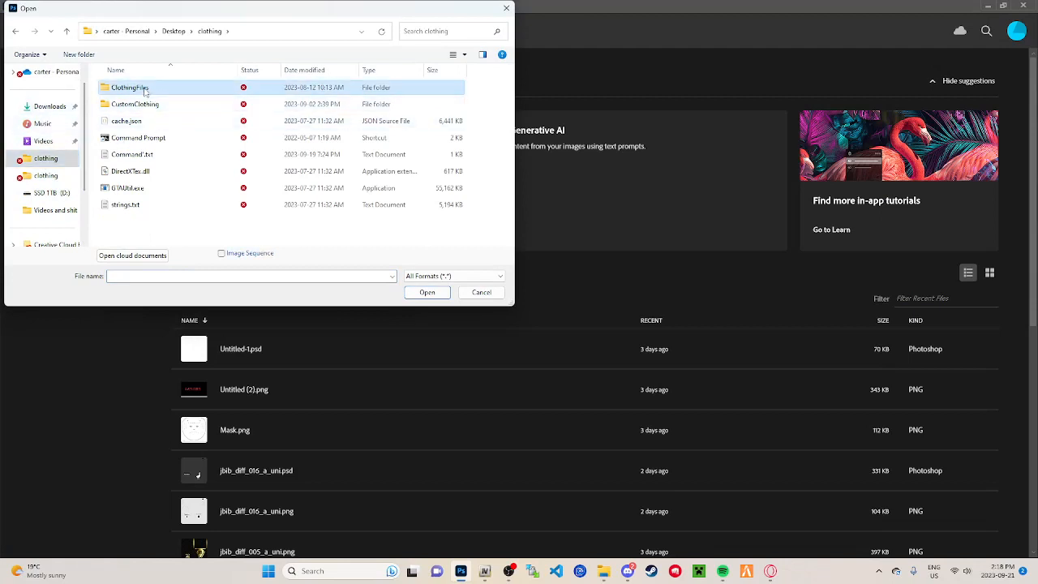
double_click(145, 92)
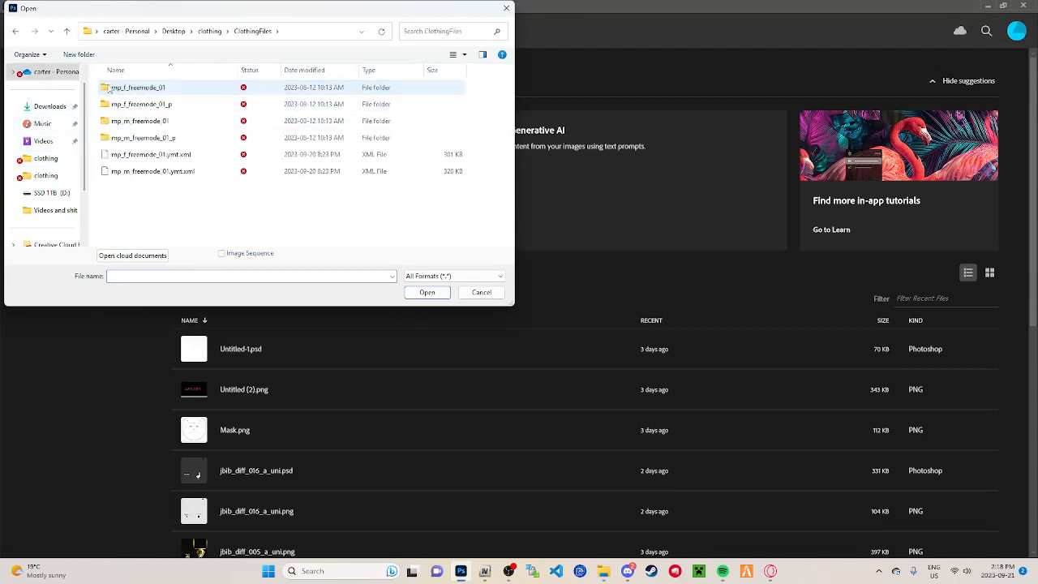
left_click(47, 163)
left_click(46, 175)
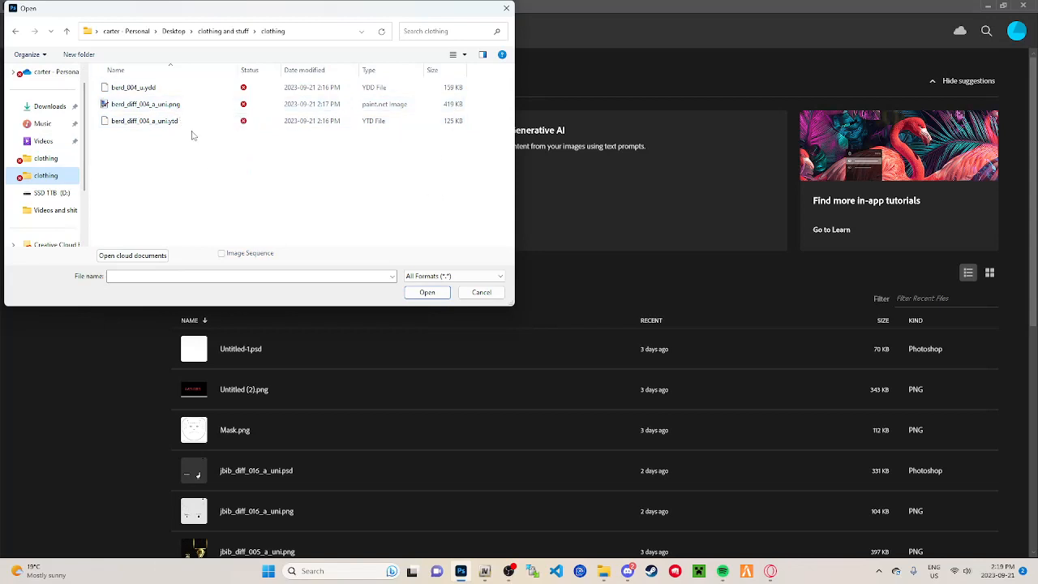
left_click(47, 106)
left_click(126, 103)
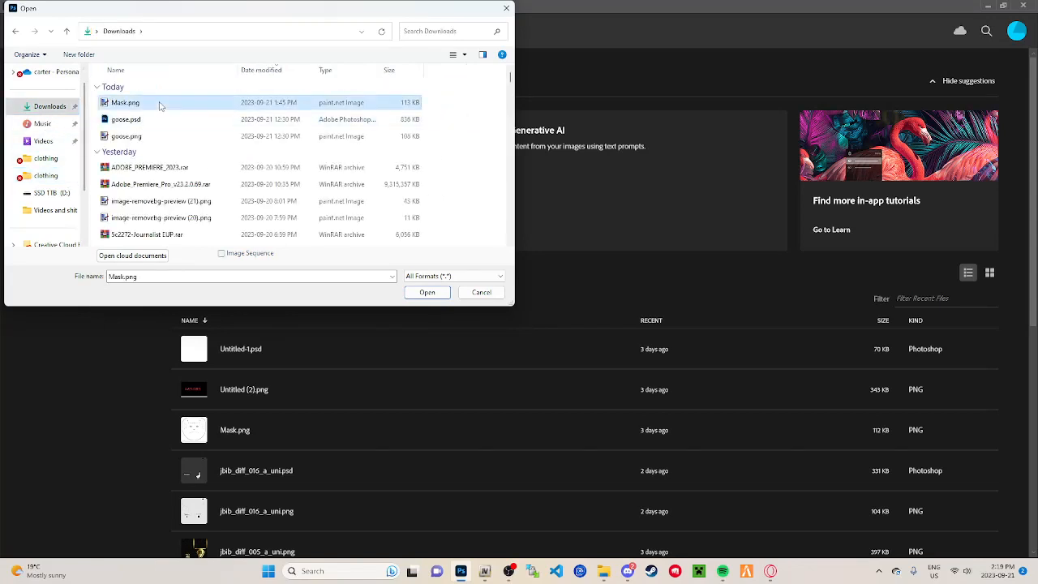
left_click(411, 293)
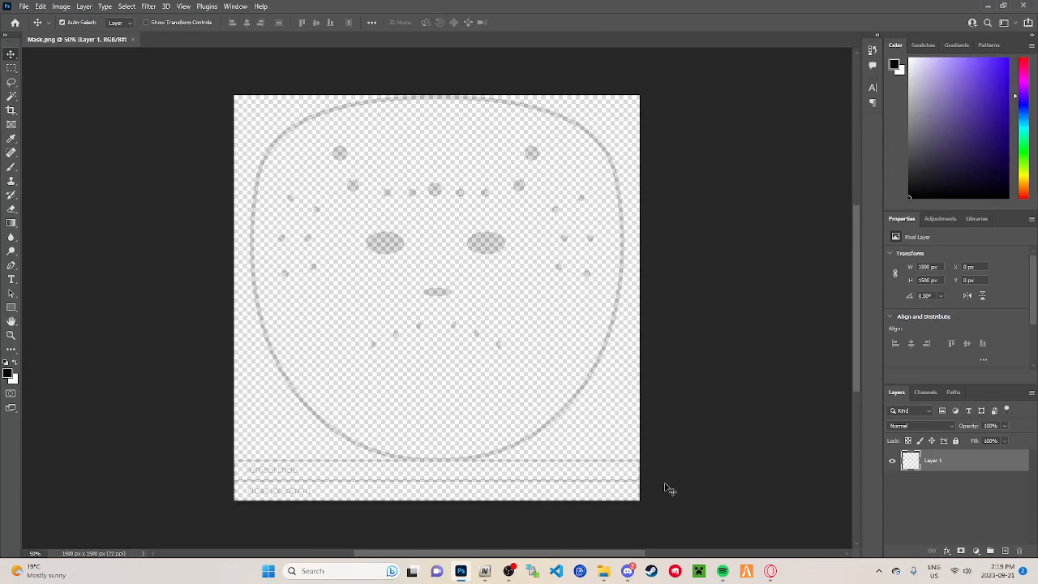
Step: Add a new empty layer to the mask document, try it below the template layer, and arrange it above Layer 1
left_click(1003, 554)
left_click_drag(922, 489, 922, 454)
left_click(930, 484)
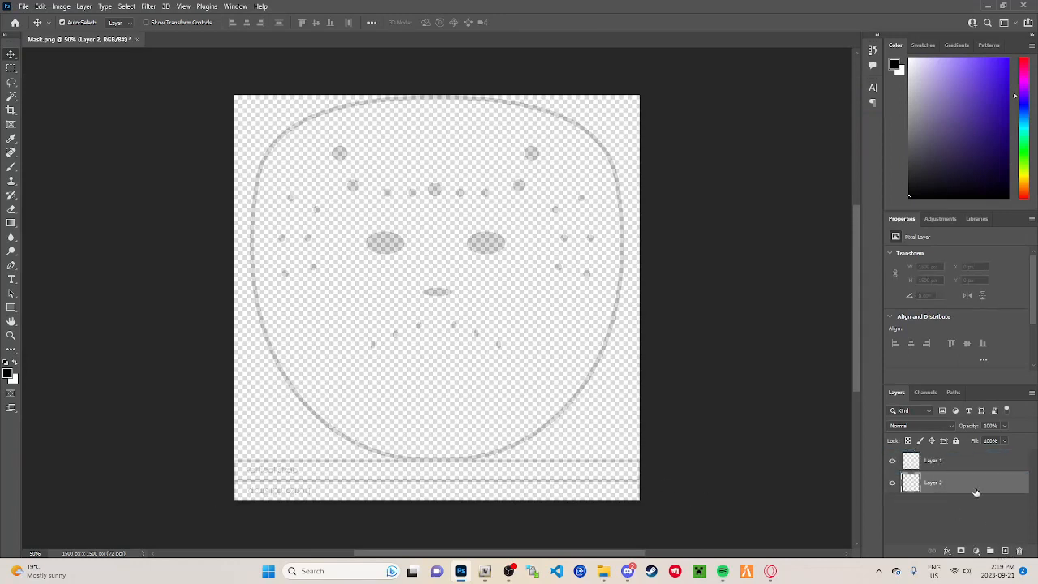
left_click(892, 461)
left_click(892, 460)
left_click_drag(922, 482, 932, 459)
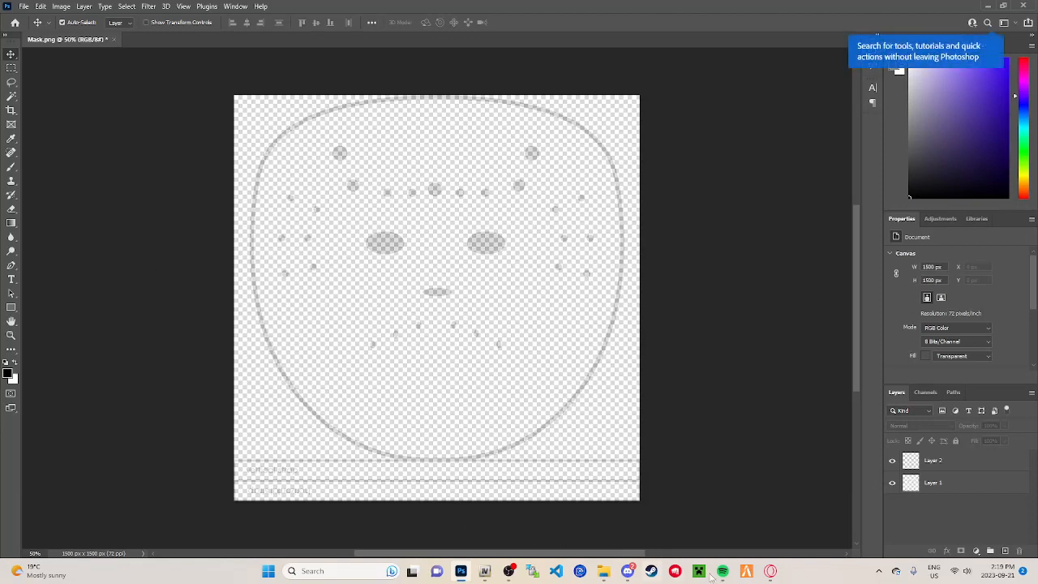
Step: Switch to the browser and search Google Images for "cool white design" in a new tab
mouse_move(770, 571)
left_click(711, 519)
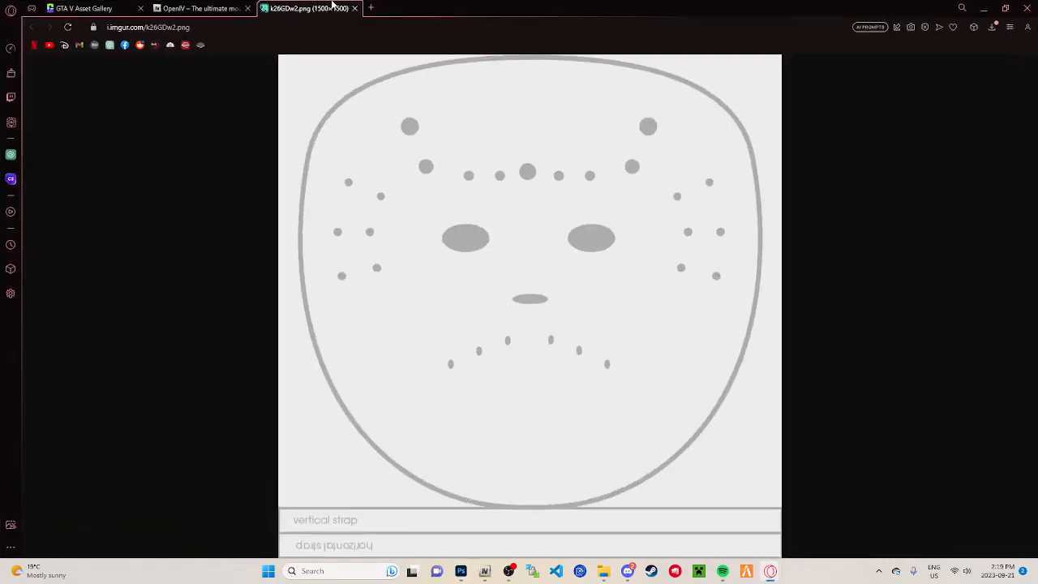
left_click(372, 8)
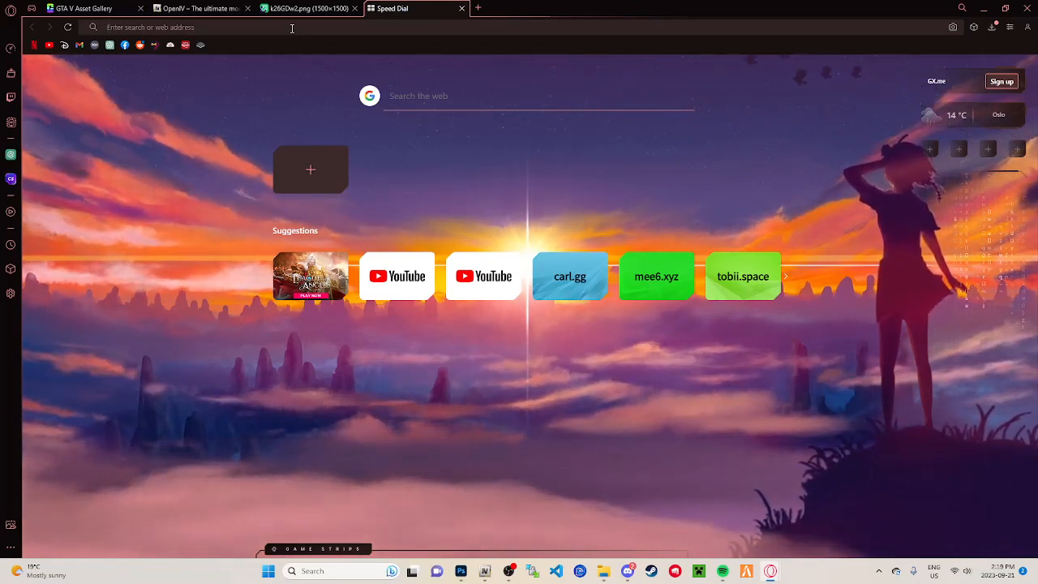
type("cool white")
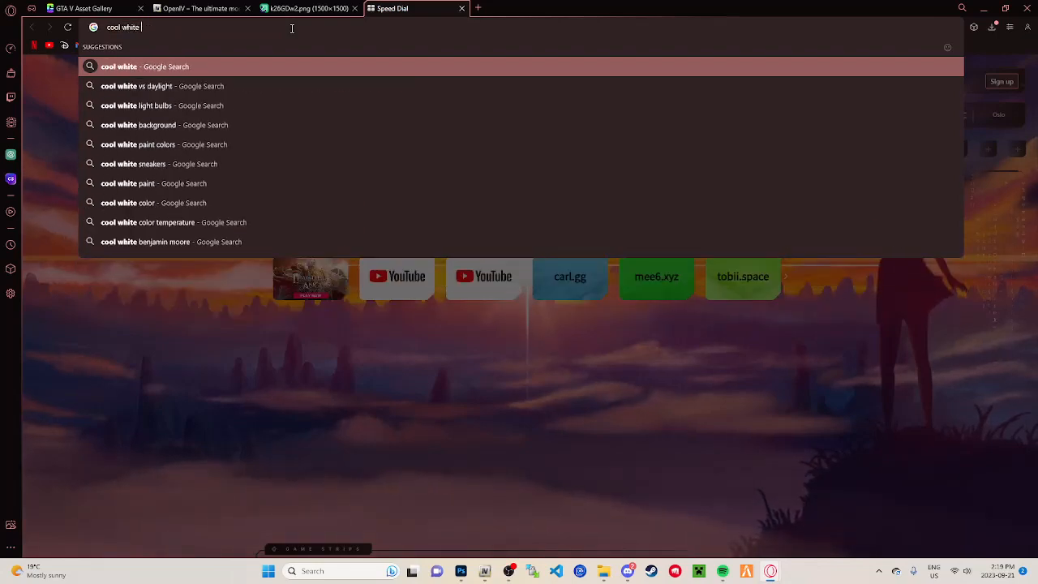
type(" d")
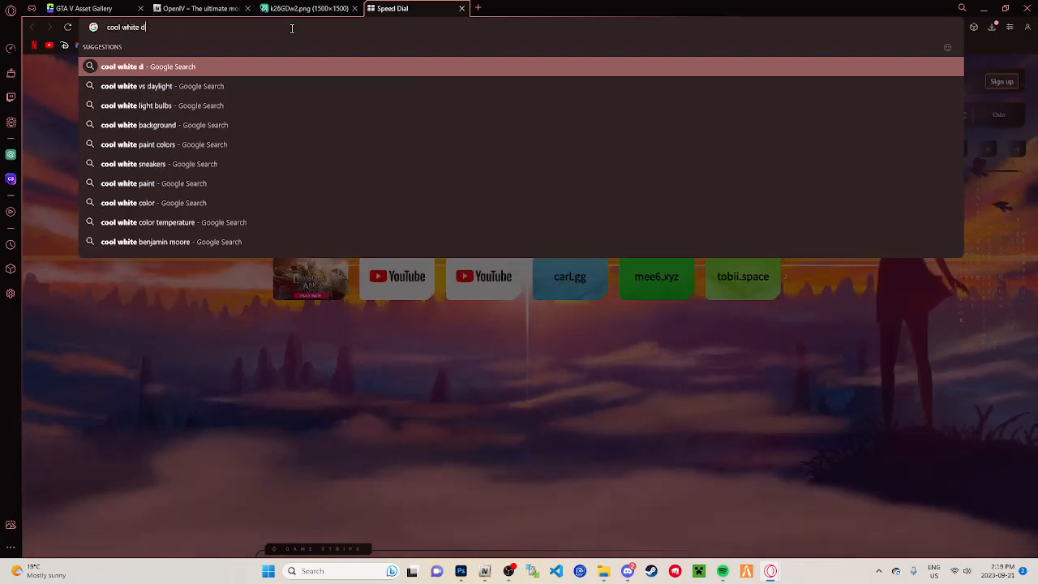
type("esign")
key("Return")
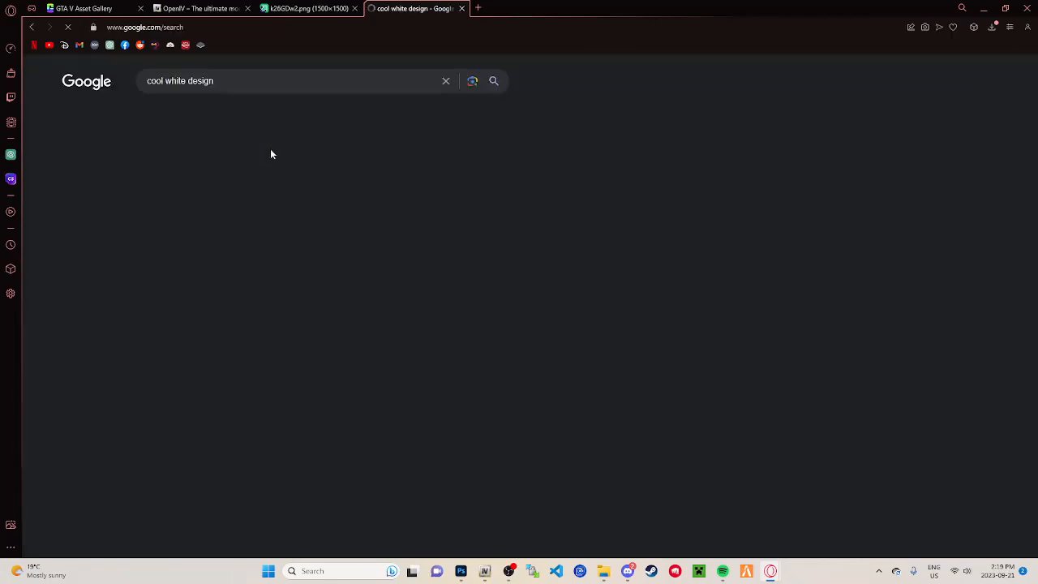
left_click(157, 110)
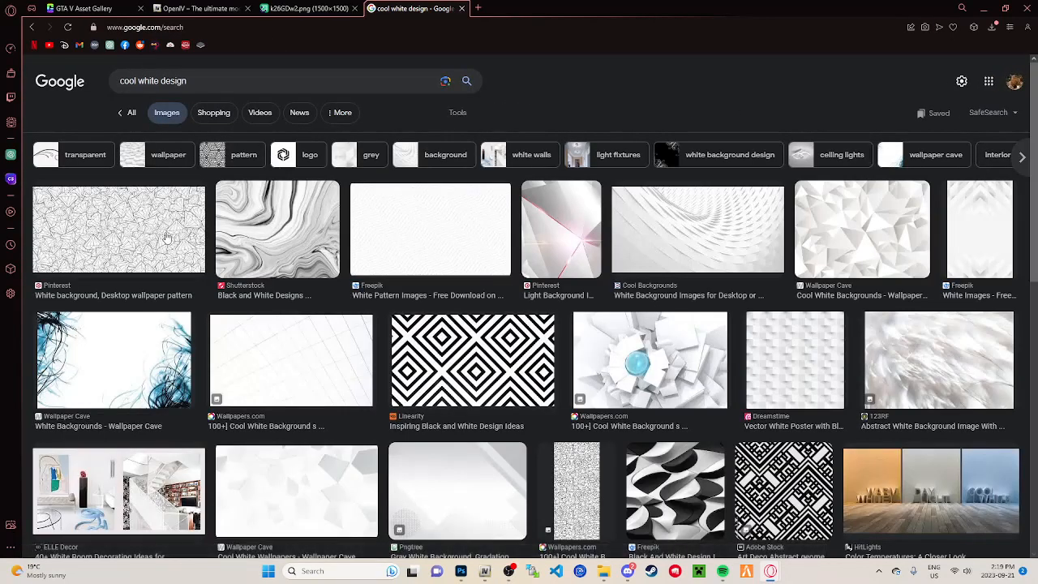
Step: Copy the Shutterstock black and white marble pattern image and return to Photoshop
left_click(257, 249)
right_click(825, 275)
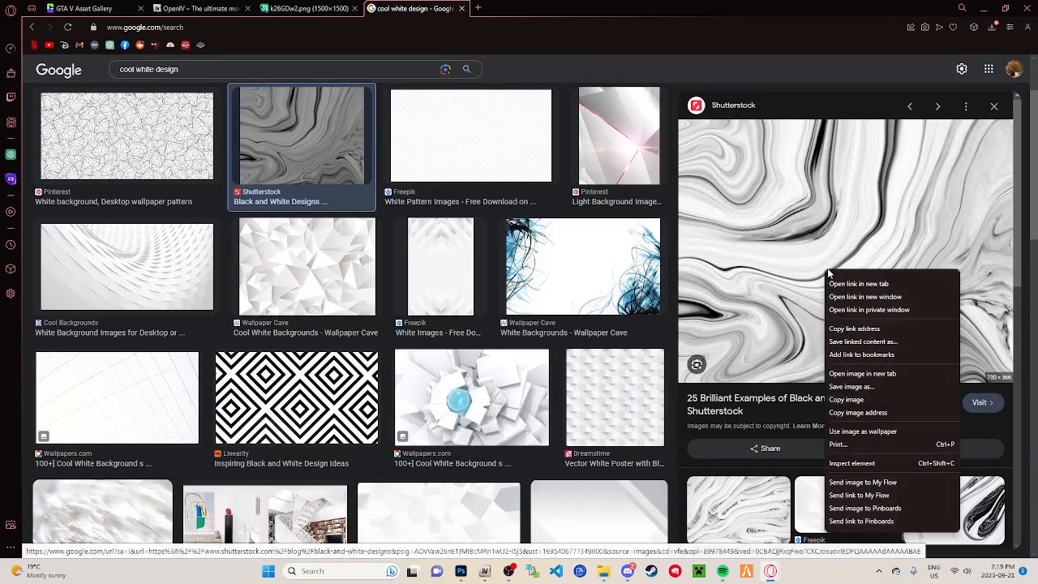
left_click(880, 402)
left_click(983, 8)
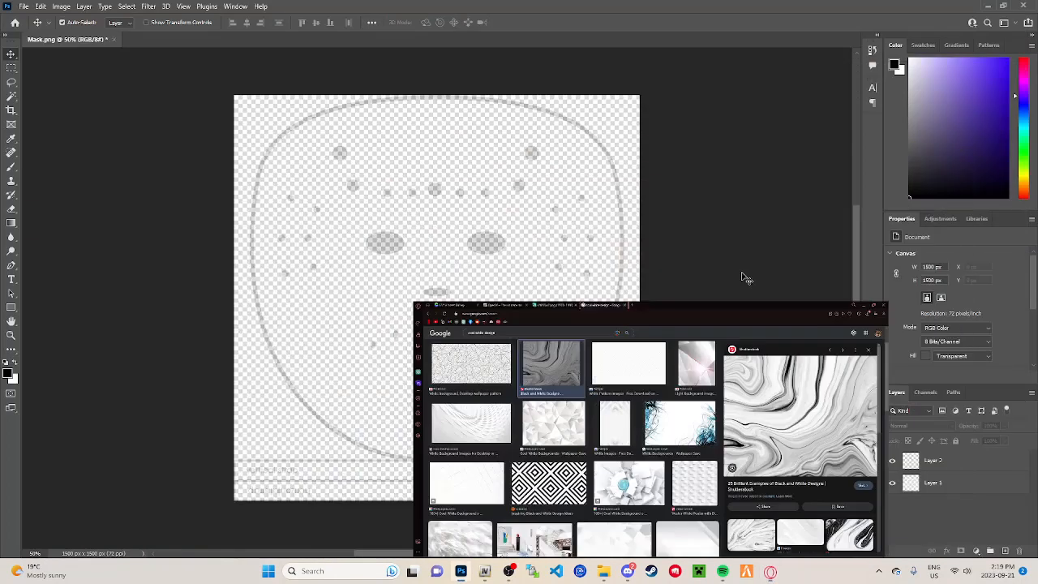
Step: Paste the copied marble pattern into the mask document as Layer 2
right_click(686, 286)
left_click(692, 415)
right_click(521, 362)
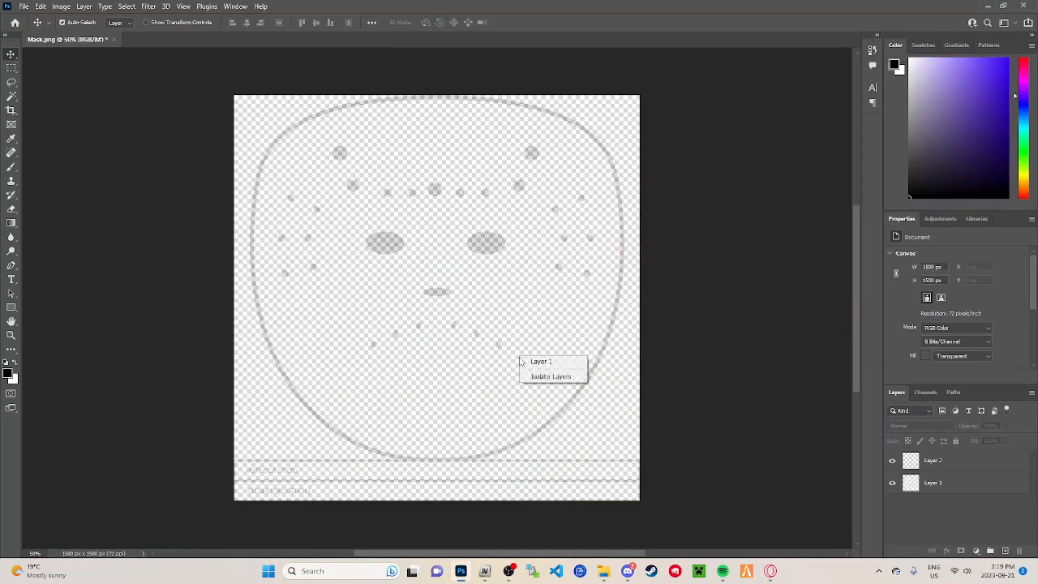
left_click(698, 366)
key("ctrl+v")
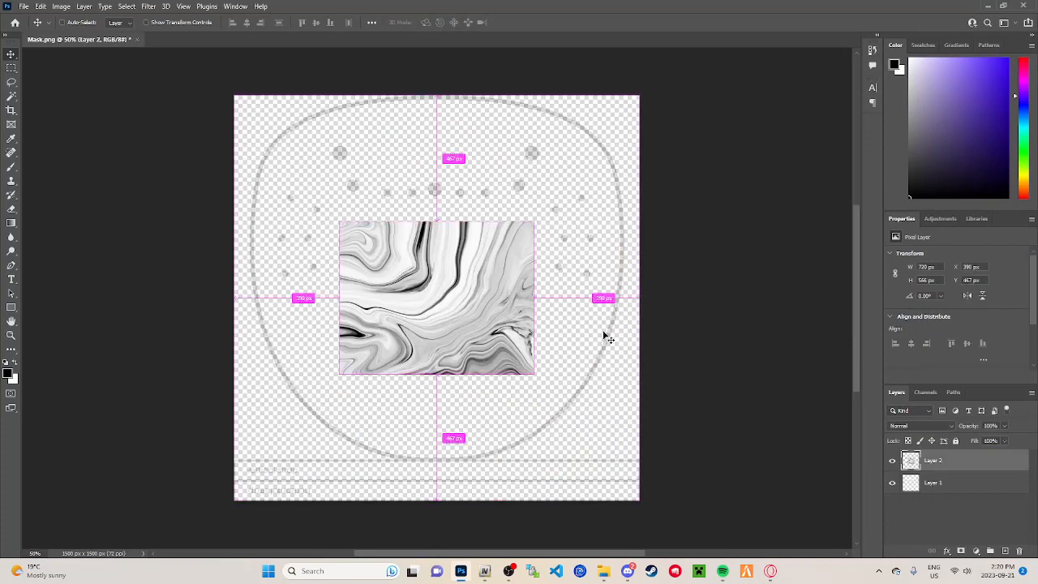
Step: Scale and position the marble image to about 1860 × 1348 px so it covers the mask face down to the strap areas
key("ctrl+t")
left_click_drag(414, 342, 302, 213)
left_click_drag(420, 249, 727, 460)
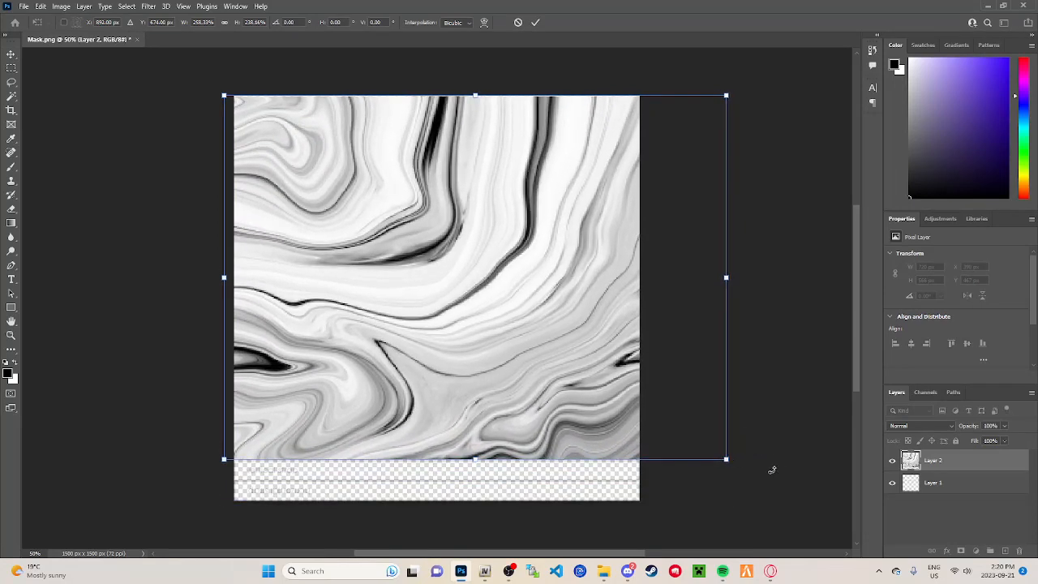
key("Return")
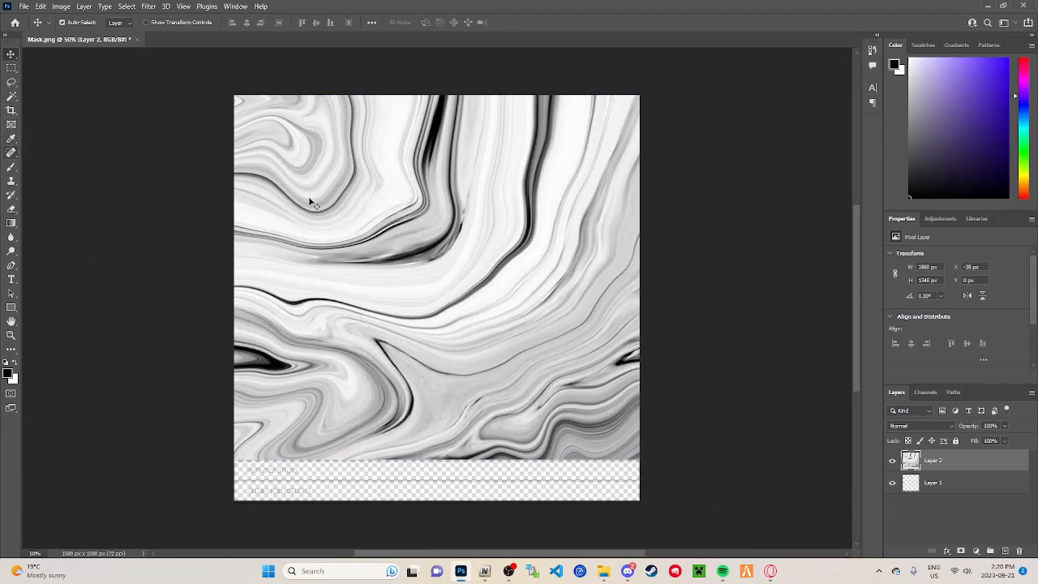
Step: Choose the Brush tool, add a new empty layer, and place it beneath the marble layer
left_click(12, 167)
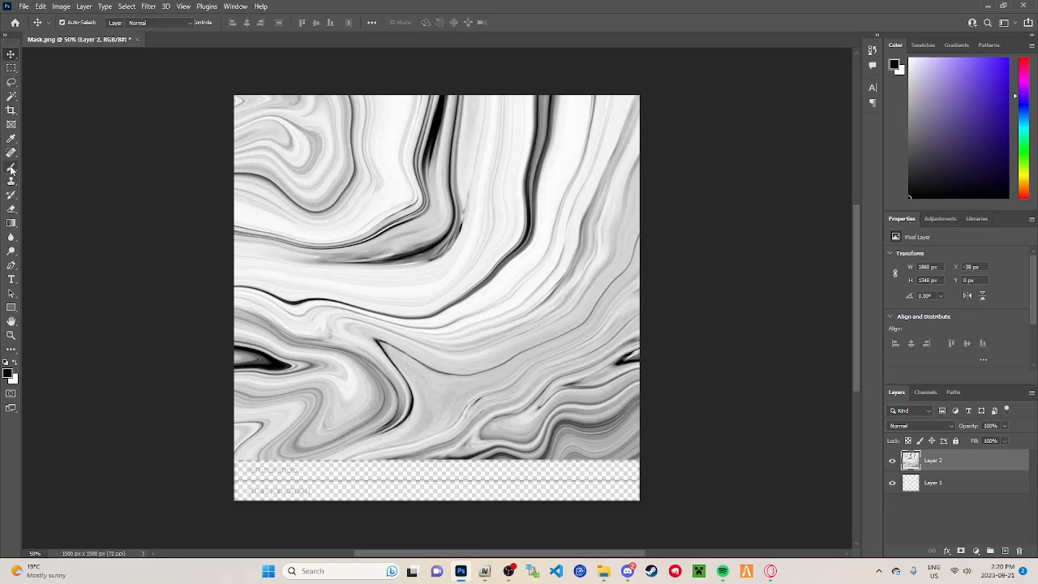
left_click(53, 167)
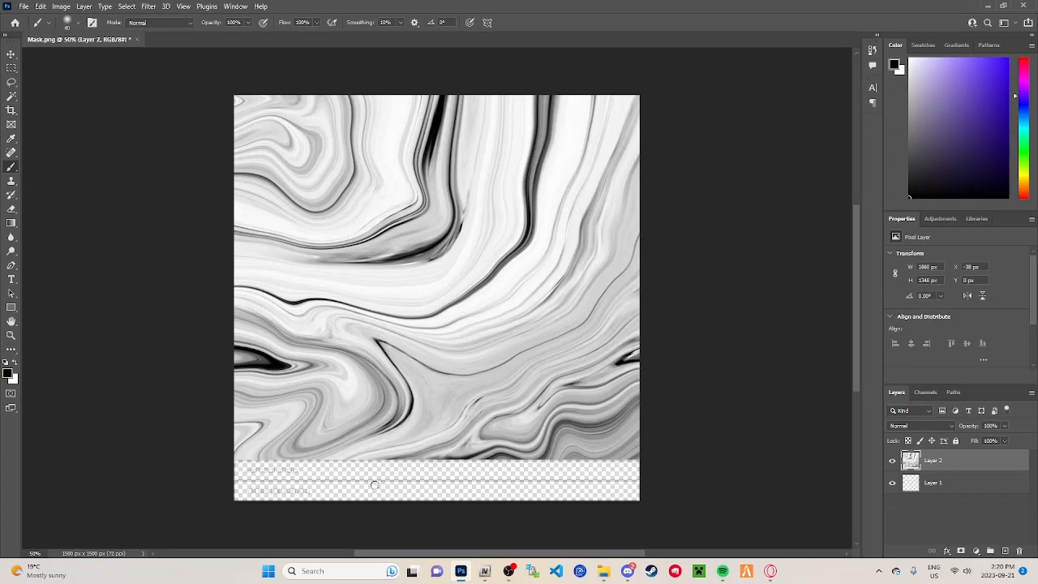
left_click(1005, 551)
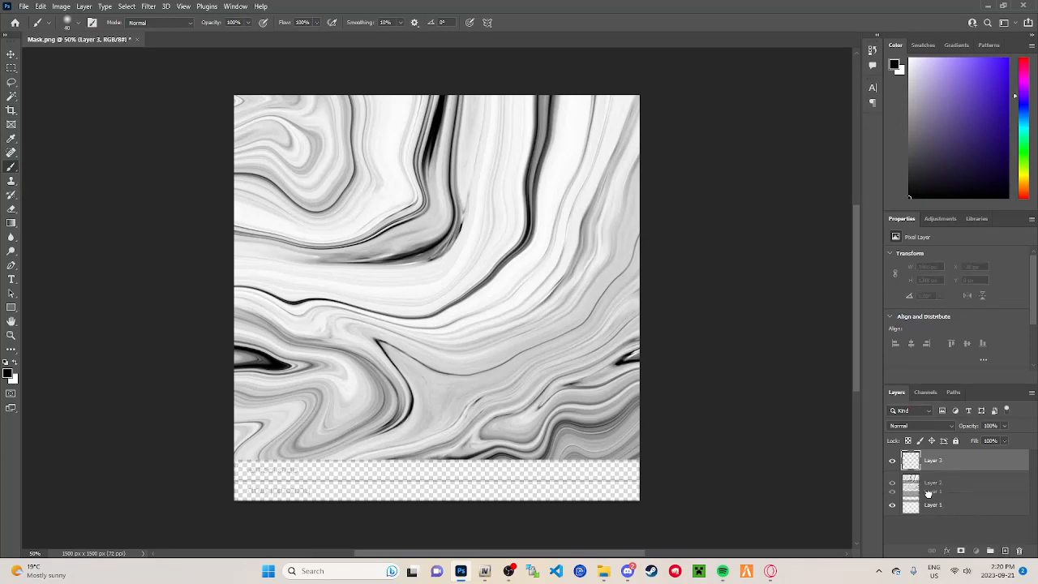
left_click(932, 505)
double_click(935, 468)
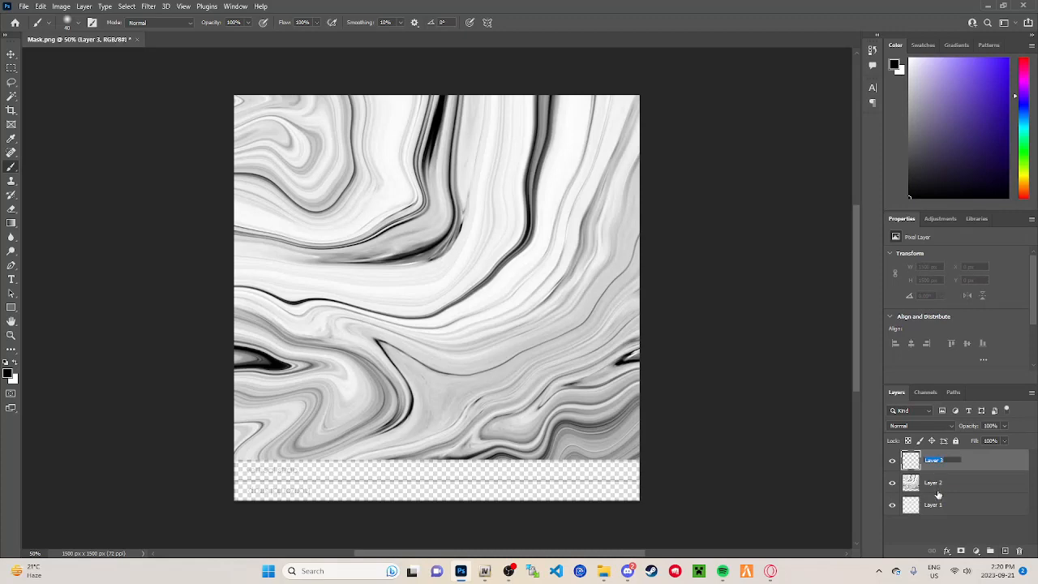
left_click_drag(950, 465, 964, 490)
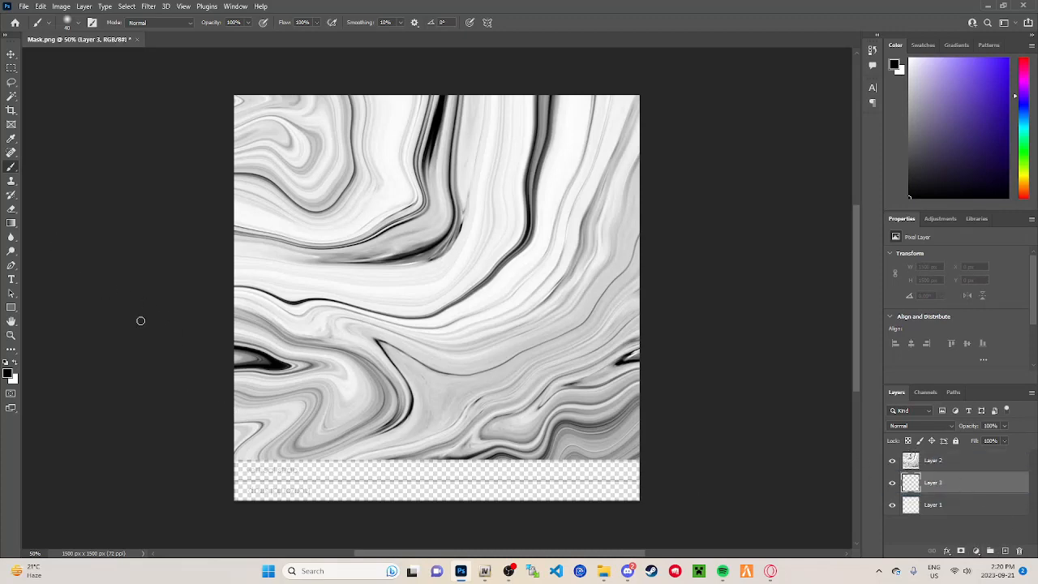
Step: Paint the strap areas below the mask face solid black on Layer 3 with an enlarged brush, and reduce the brush size to 250
mouse_move(247, 490)
left_mouse_down()
mouse_move(213, 472)
mouse_move(355, 487)
mouse_move(661, 480)
mouse_move(220, 500)
mouse_move(556, 495)
mouse_move(533, 485)
left_mouse_up()
key("]")
key("]")
key("]")
key("]")
key("]")
key("]")
key("]")
key("]")
key("]")
key("]")
key("]")
key("[")
key("[")
key("[")
key("[")
key("[")
key("[")
key("[")
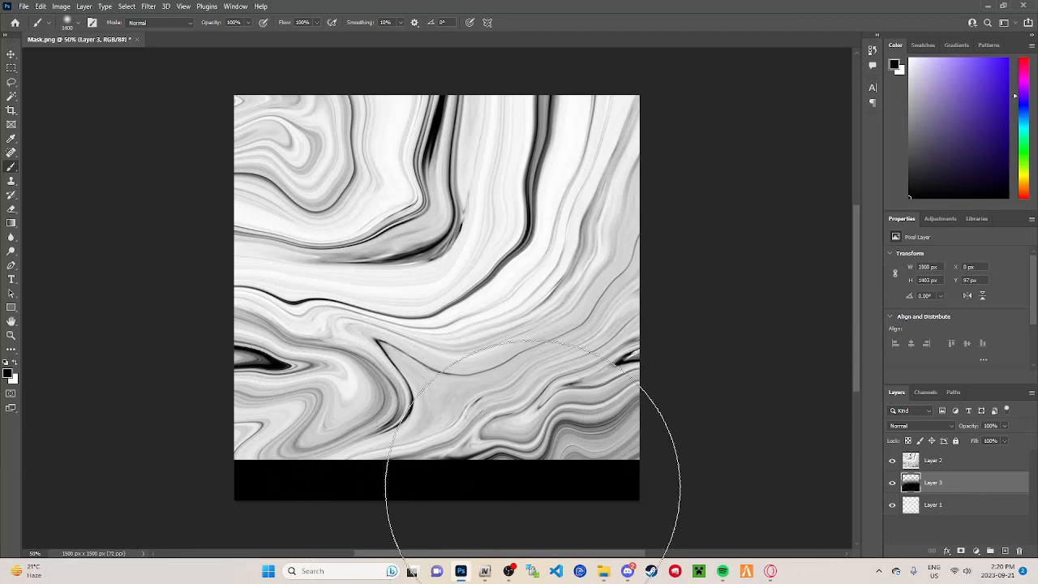
key("[")
key("[")
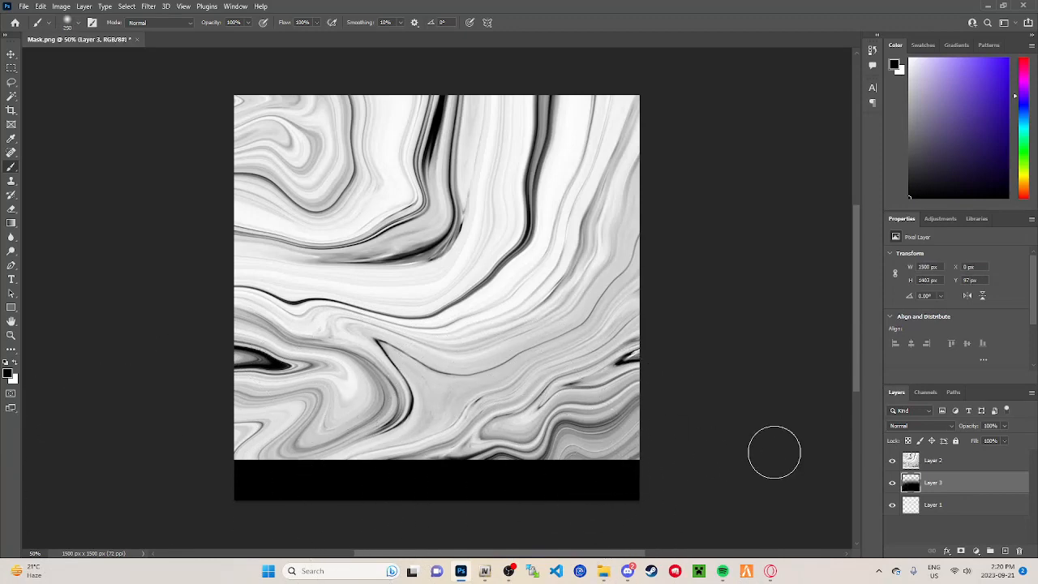
Step: Hide the black strap layer and the marble layer, and add a new empty layer above all the others
left_click(893, 484)
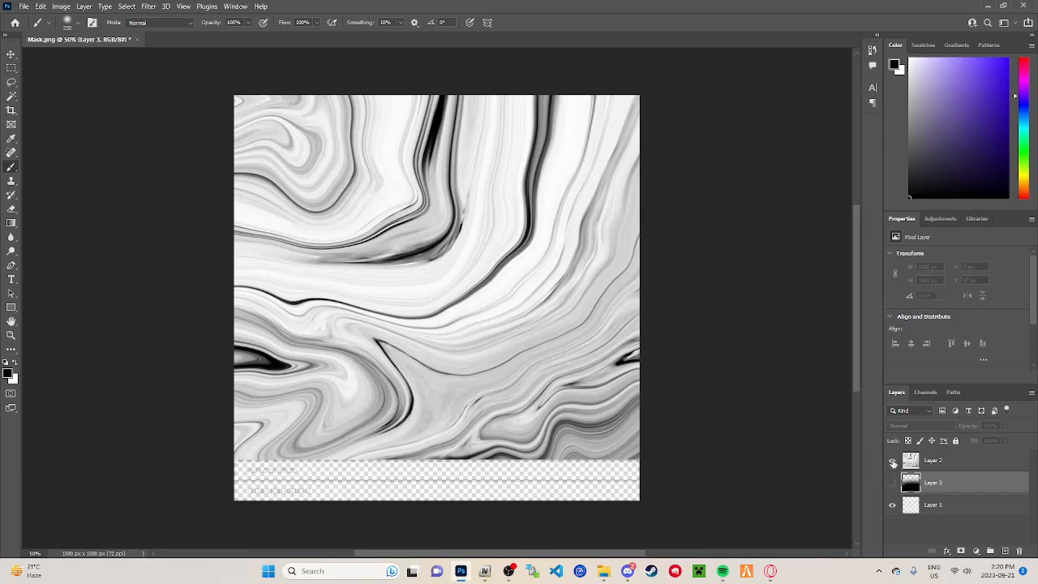
left_click(893, 462)
left_click(470, 262)
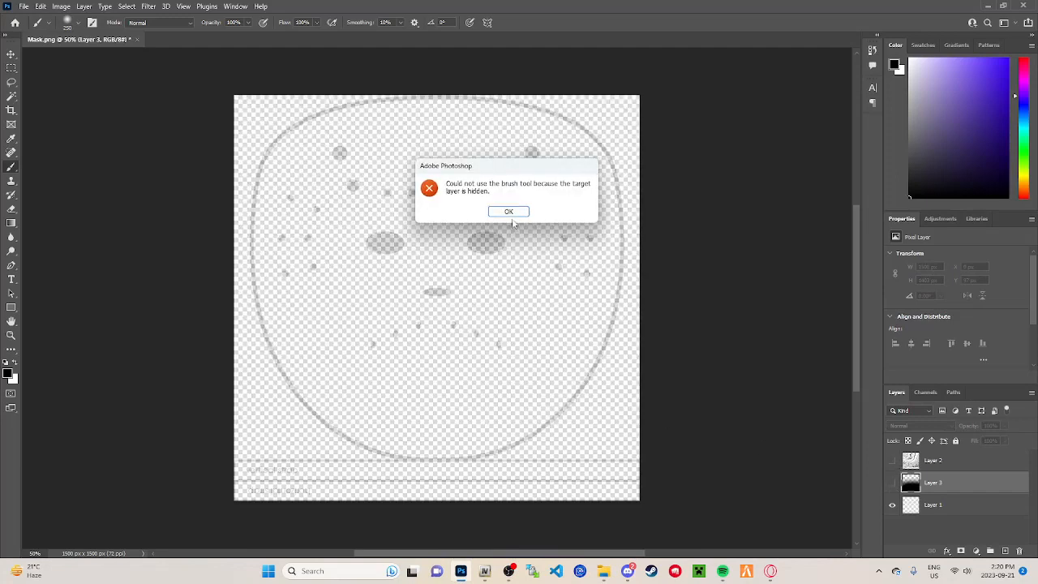
left_click(508, 212)
left_click(1005, 551)
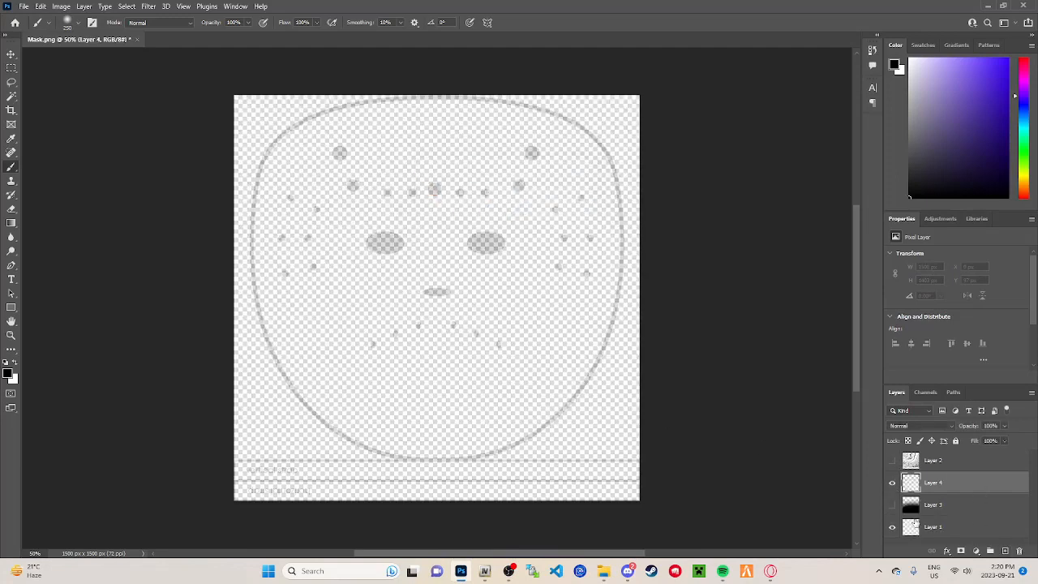
left_click_drag(933, 482, 911, 471)
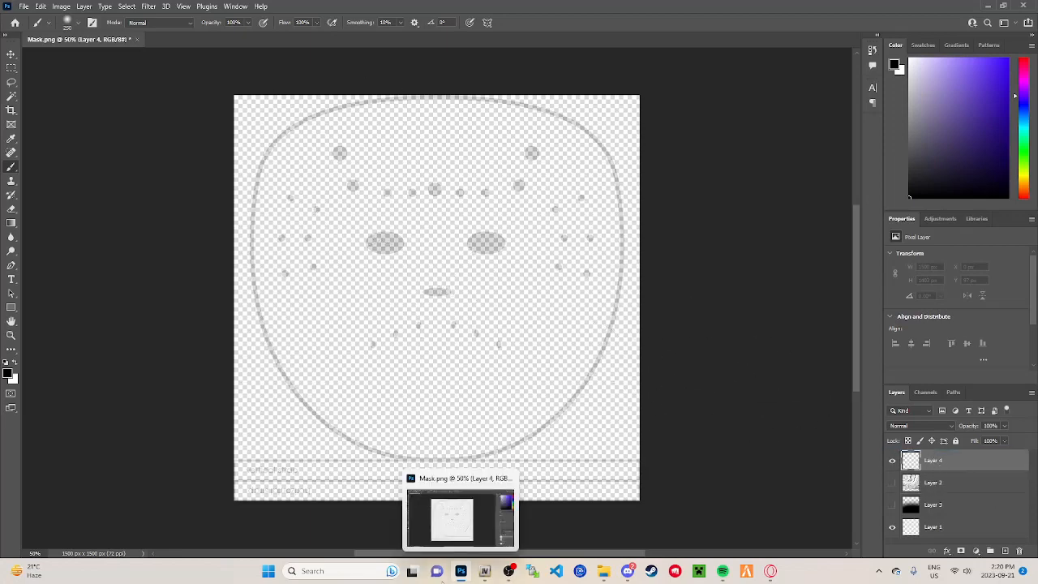
right_click(222, 40)
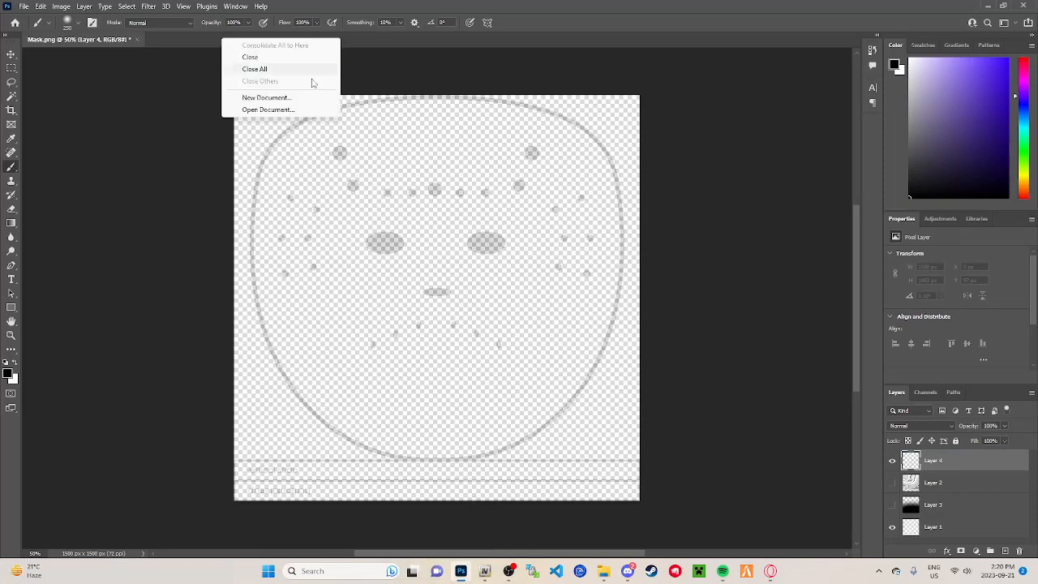
left_click(247, 109)
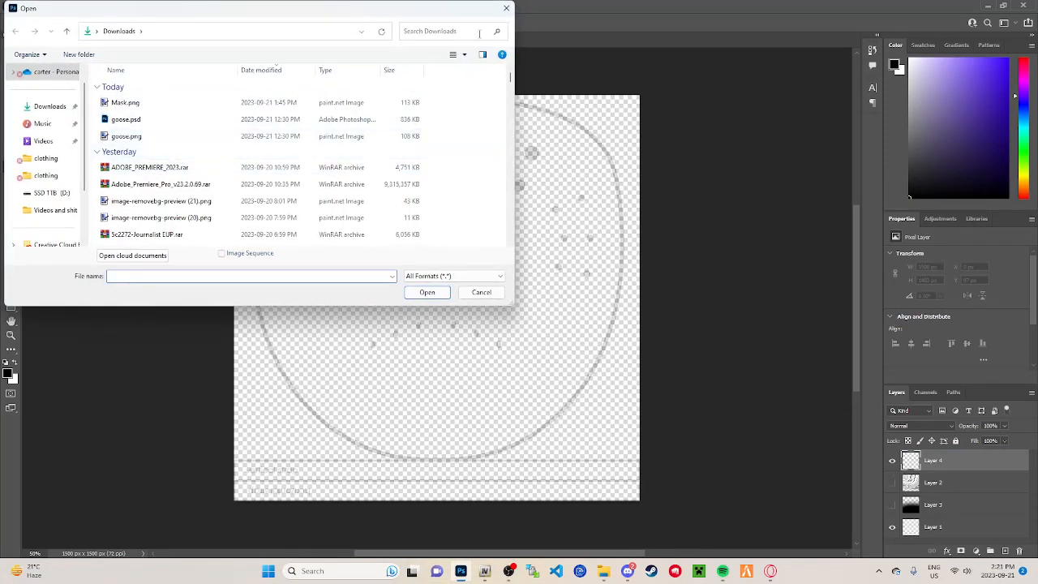
left_click(442, 33)
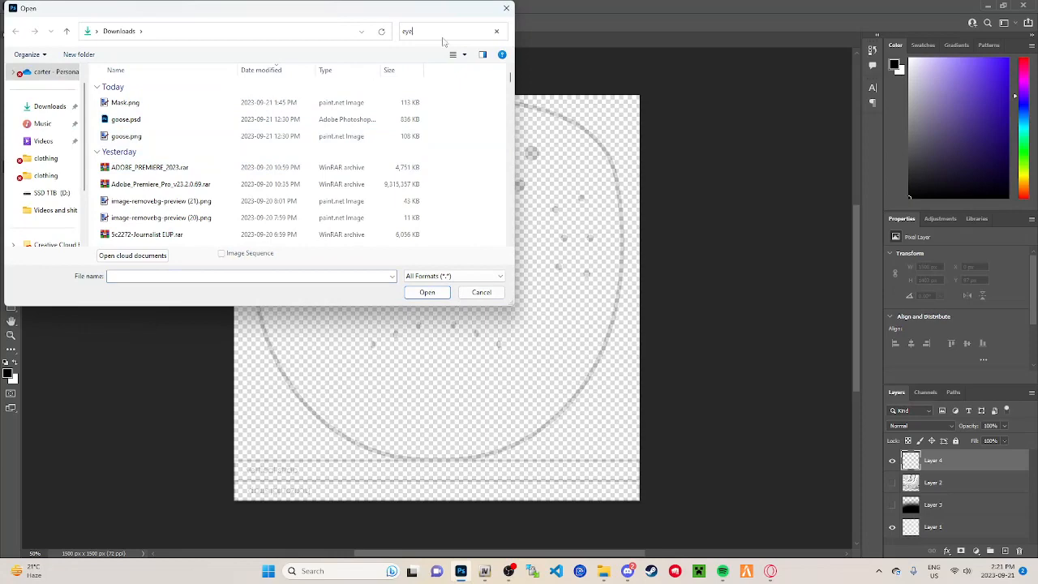
left_click(165, 105)
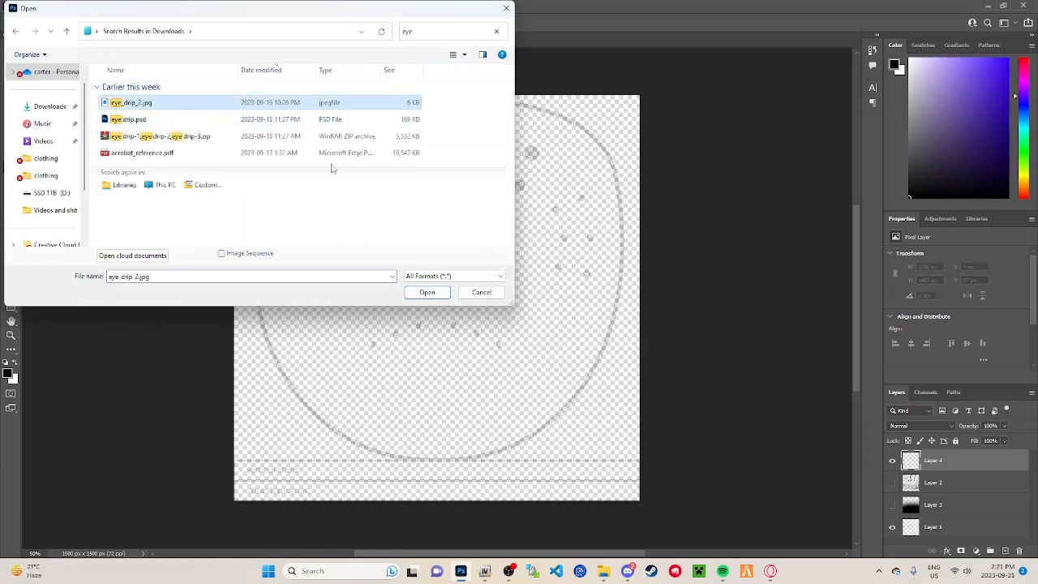
left_click(430, 294)
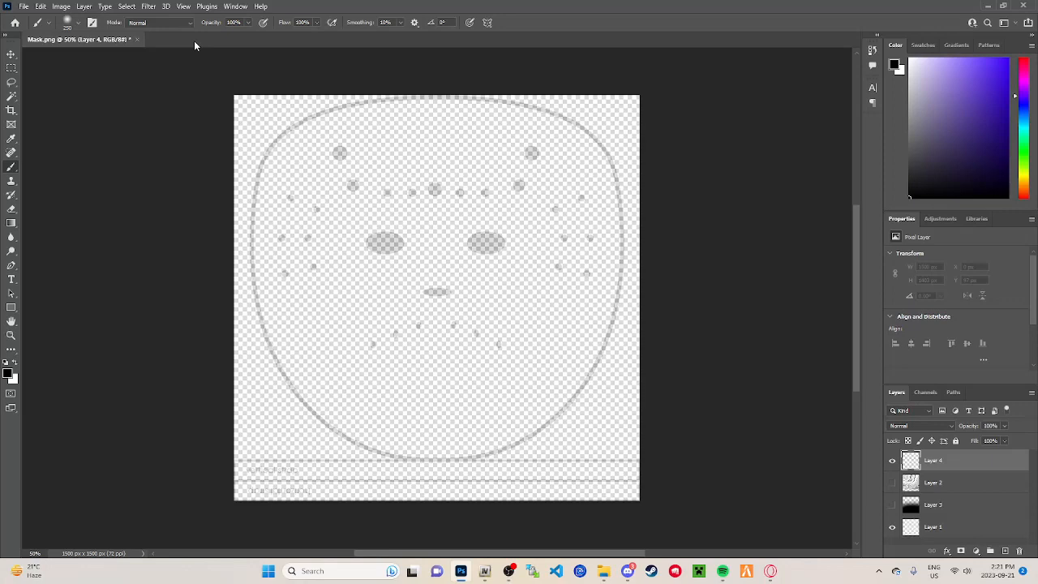
mouse_move(333, 4)
left_mouse_down()
mouse_move(330, 28)
mouse_move(334, 4)
left_mouse_up()
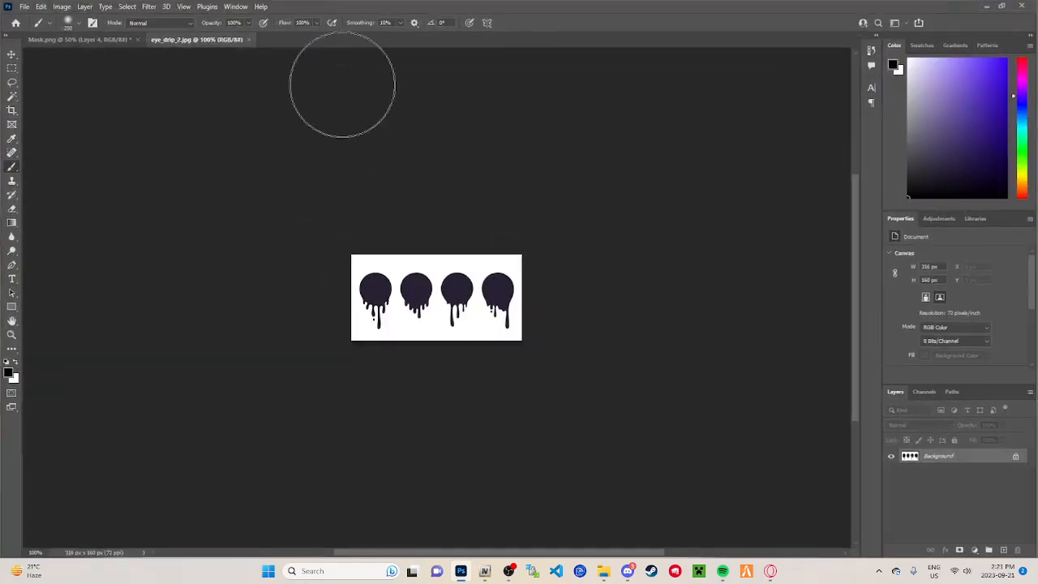
left_click(248, 39)
Step: Search the Downloads folder for "eye" and open eye drip.psd
right_click(247, 40)
left_click(284, 111)
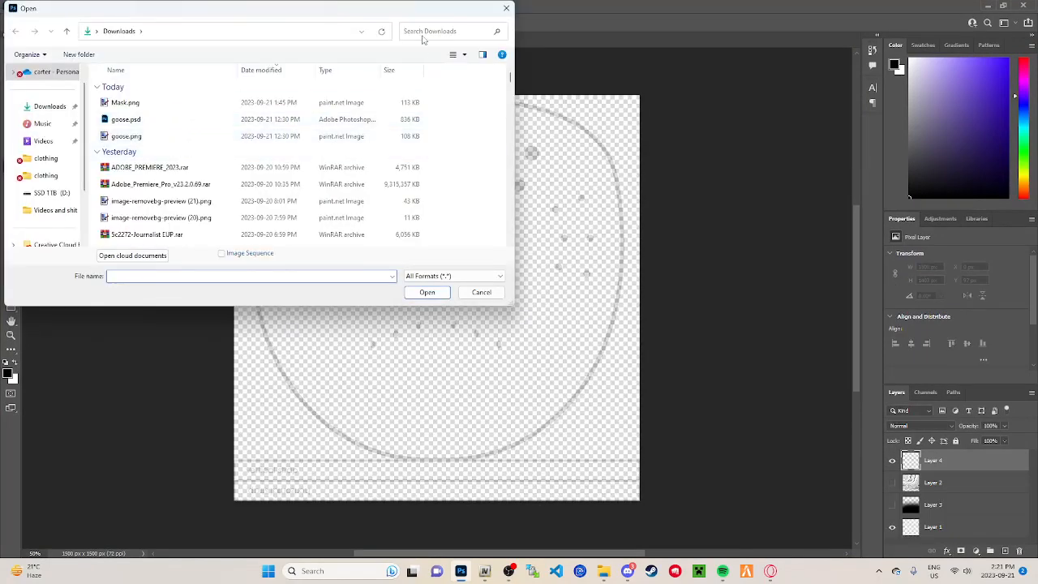
left_click(427, 31)
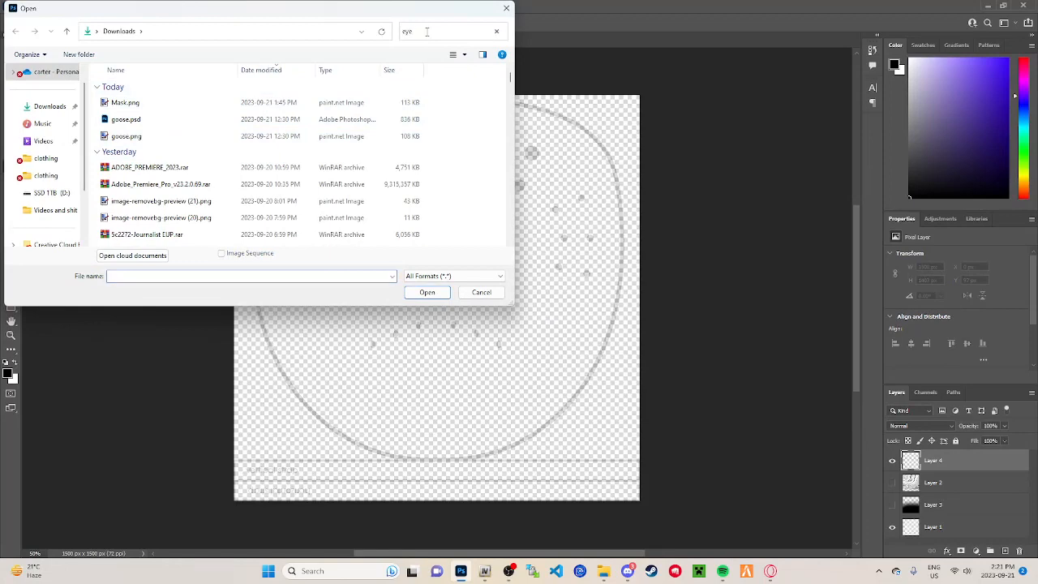
left_click(225, 121)
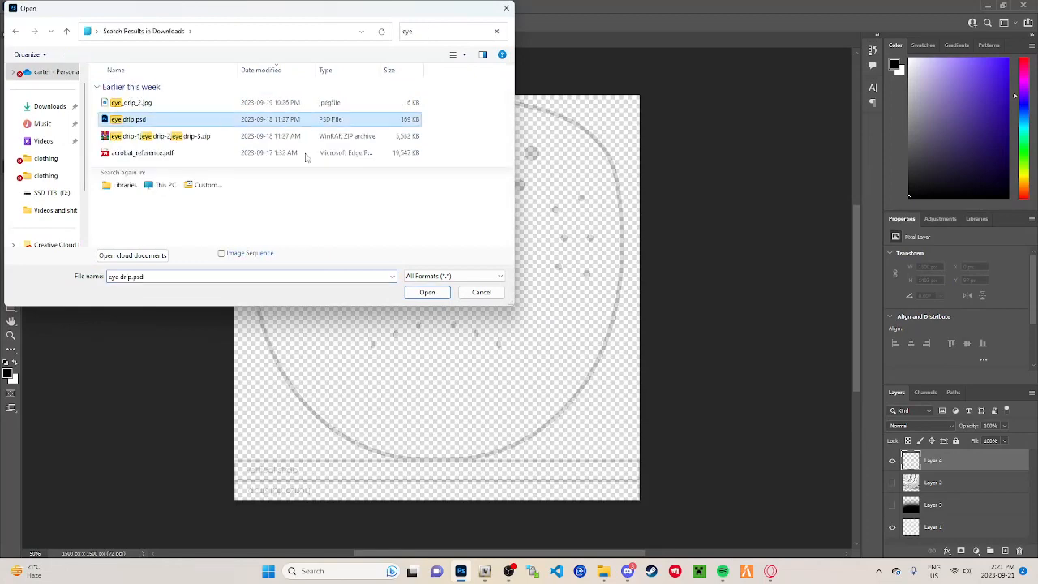
left_click(432, 294)
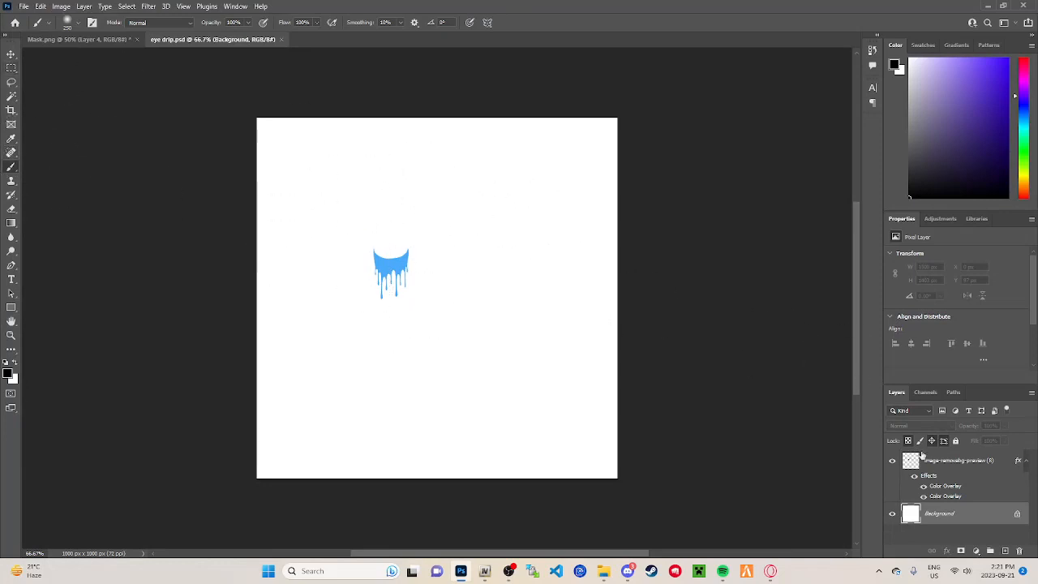
Step: Copy the drip artwork from its layer in eye drip.psd and paste it into Layer 4 of Mask.png
left_click(941, 466)
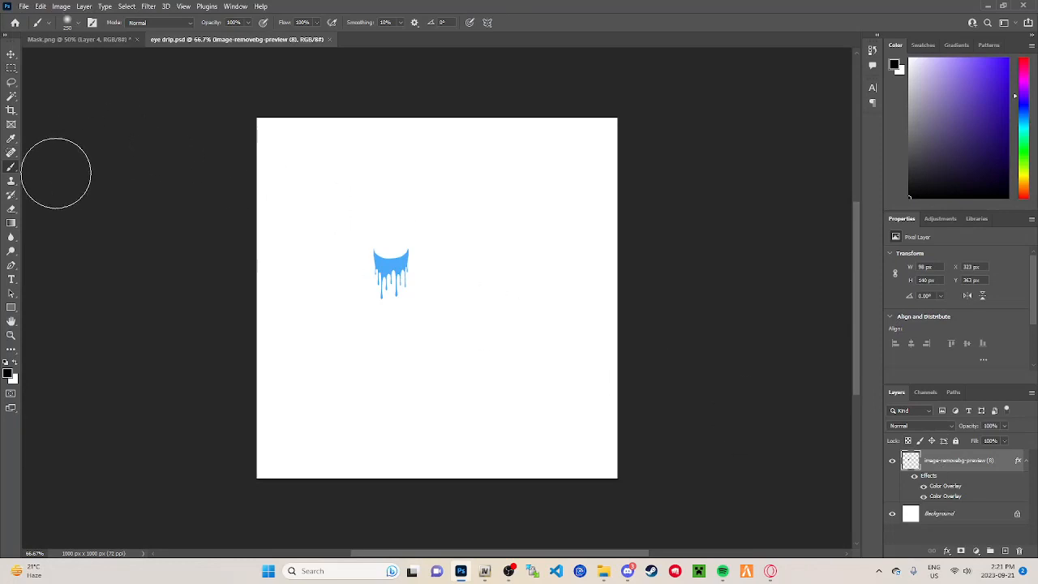
left_click(12, 81)
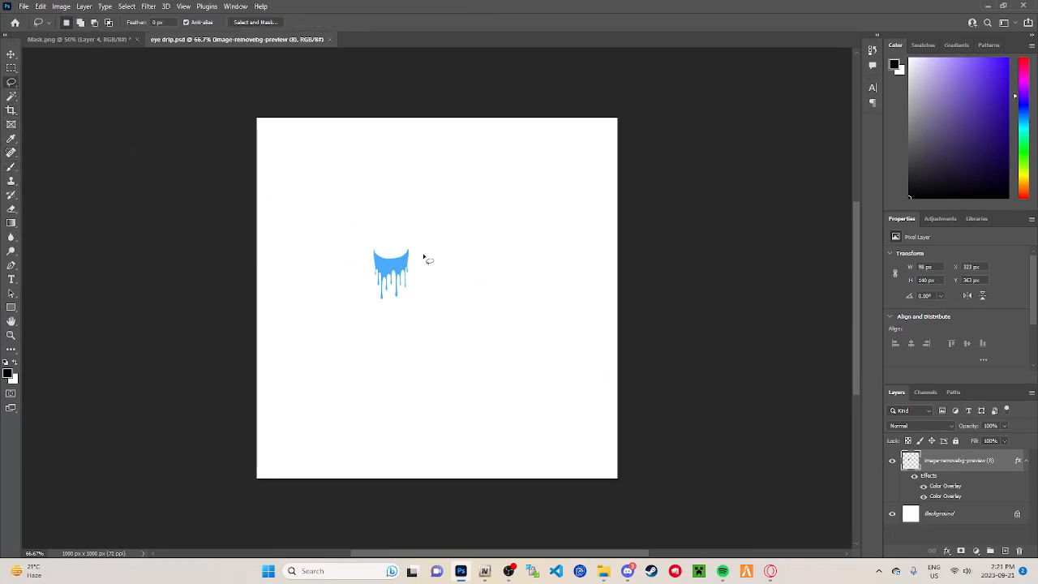
mouse_move(423, 256)
left_mouse_down()
mouse_move(349, 273)
mouse_move(424, 239)
mouse_move(436, 253)
left_mouse_up()
left_click(122, 39)
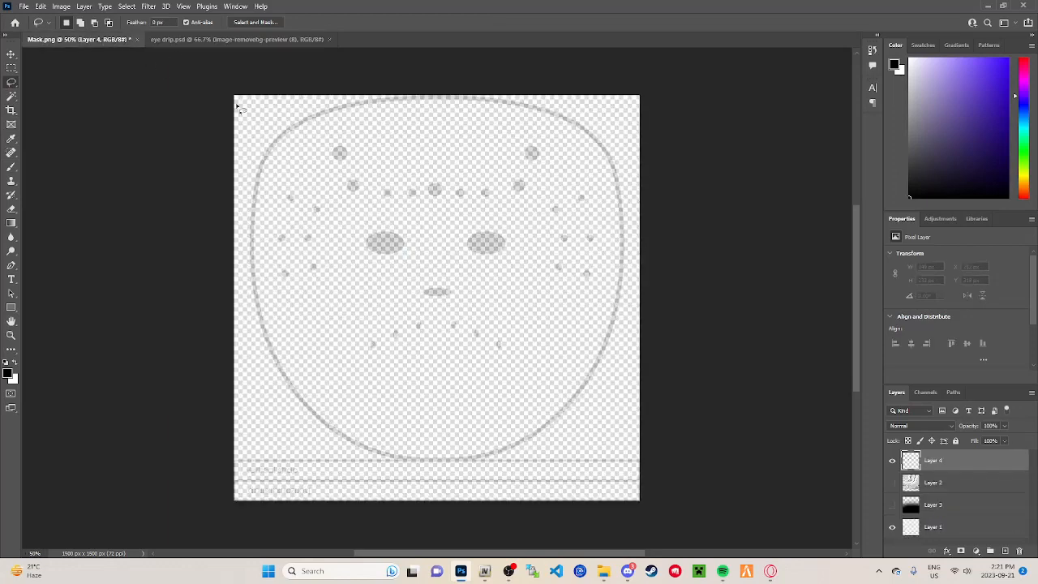
key("ctrl+v")
Step: Scale the drip to about 148 × 204 px and position it so its curved top edge hugs the underside of the mask's left eye hole
key("ctrl+t")
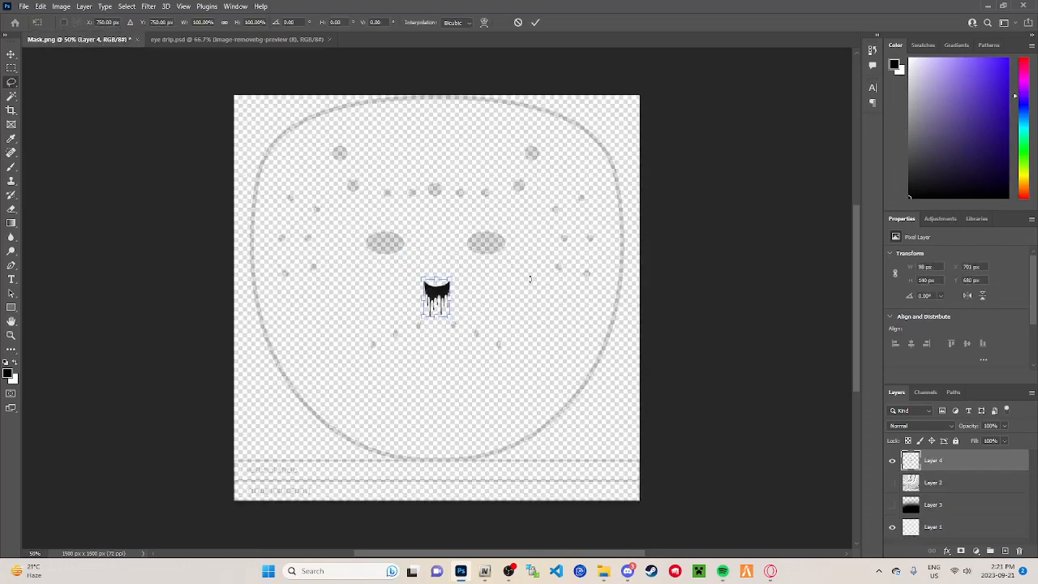
left_click_drag(438, 303, 345, 240)
key("ctrl+plus")
key("ctrl+plus")
key("ctrl+plus")
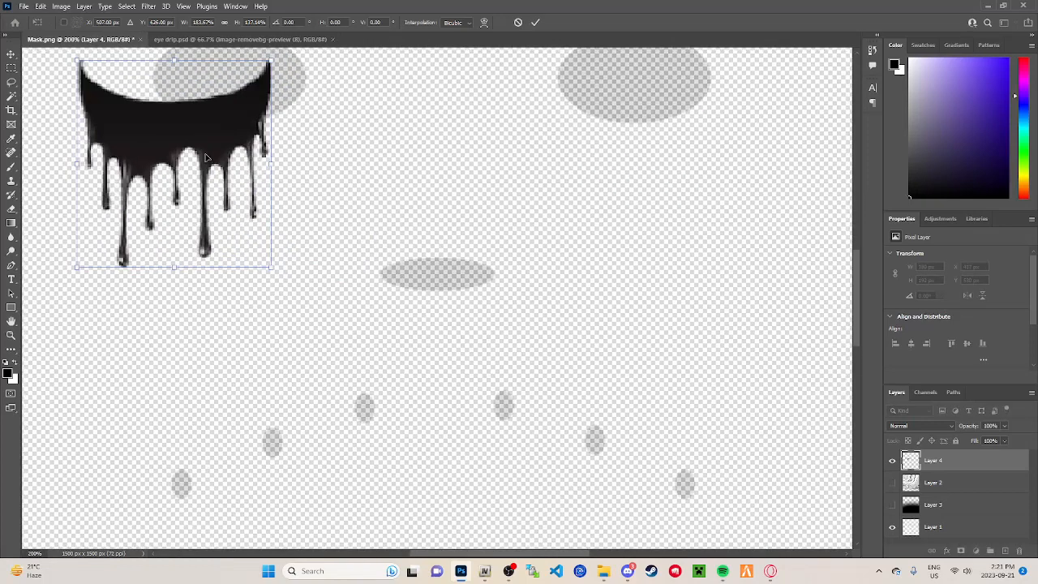
left_click_drag(209, 158, 248, 184)
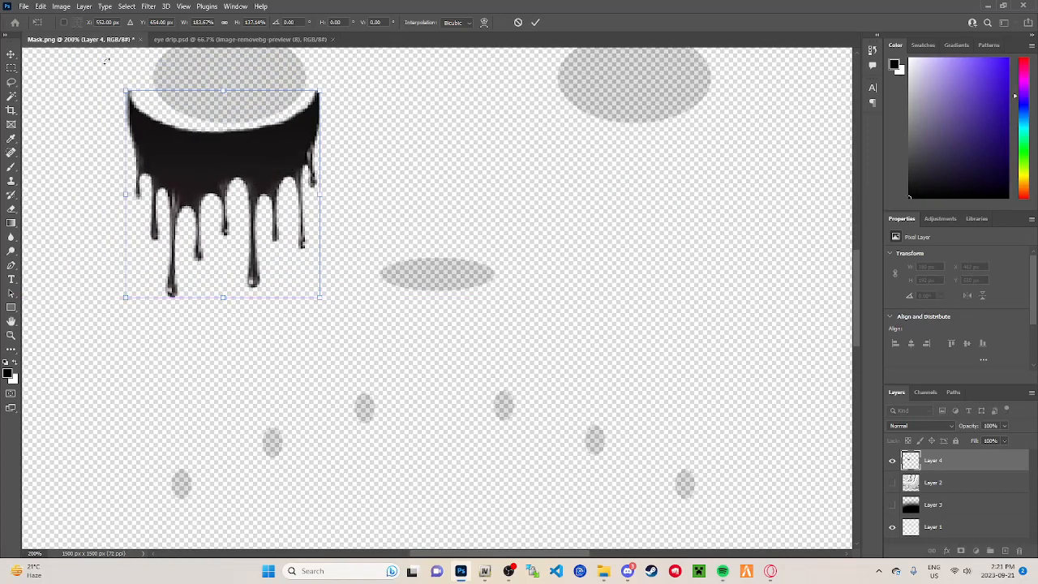
left_click_drag(126, 92, 149, 79)
left_click_drag(222, 148, 217, 142)
left_click_drag(139, 70, 151, 71)
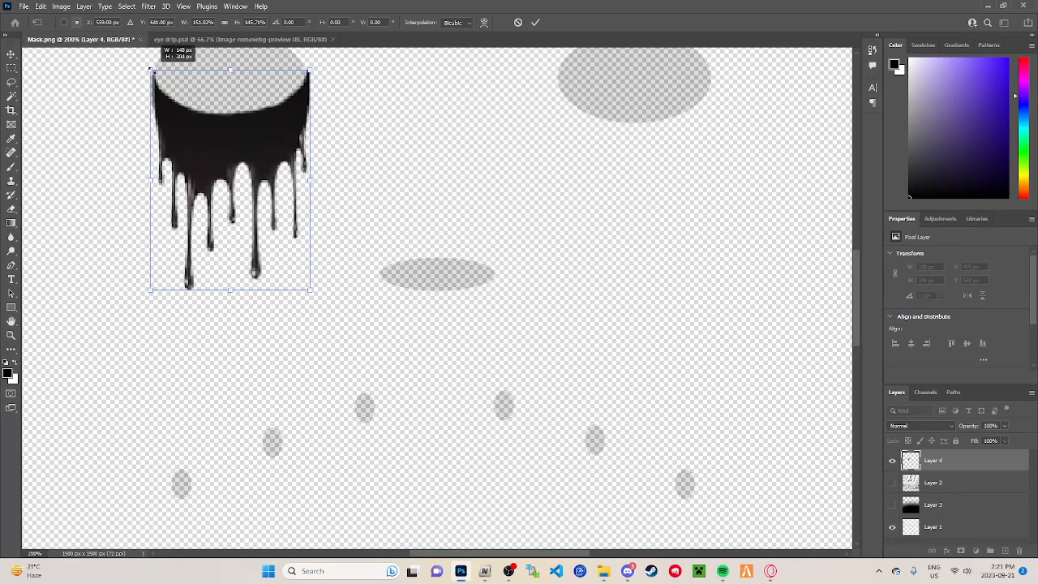
left_click_drag(227, 133, 226, 130)
key("ctrl+minus")
key("ctrl+minus")
key("ctrl+minus")
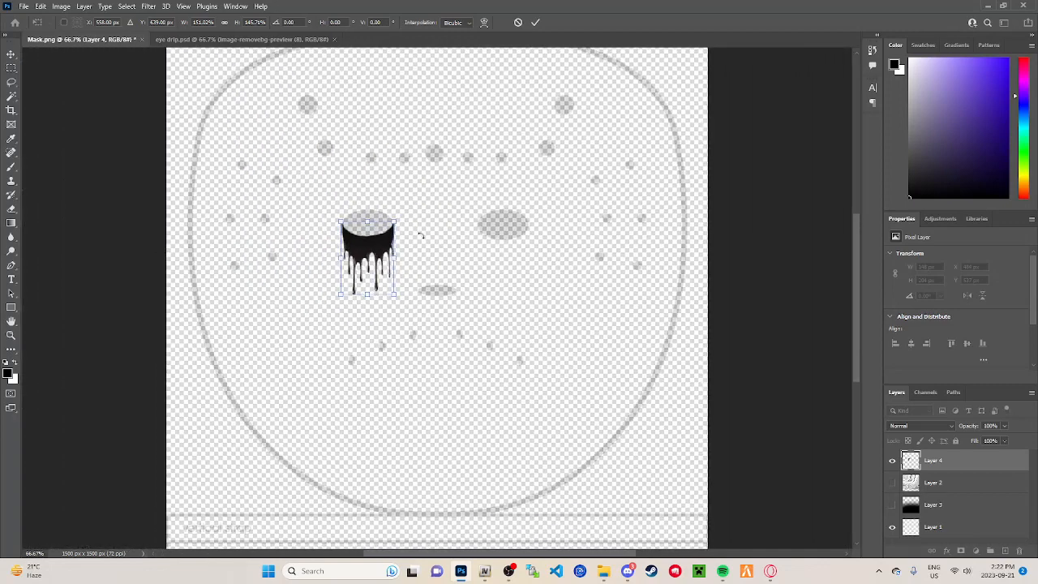
key("Return")
key("ctrl+t")
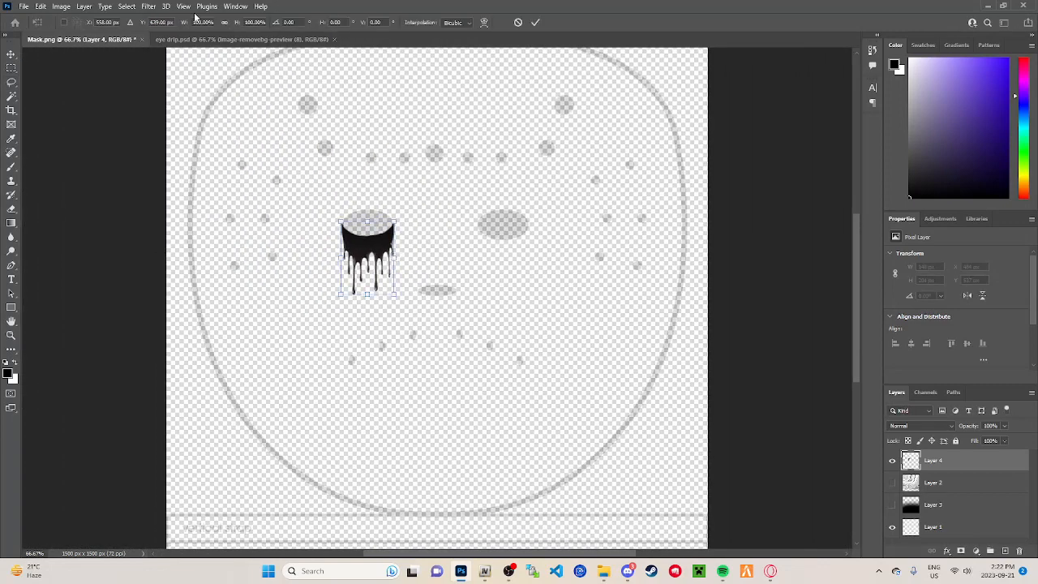
left_click(61, 7)
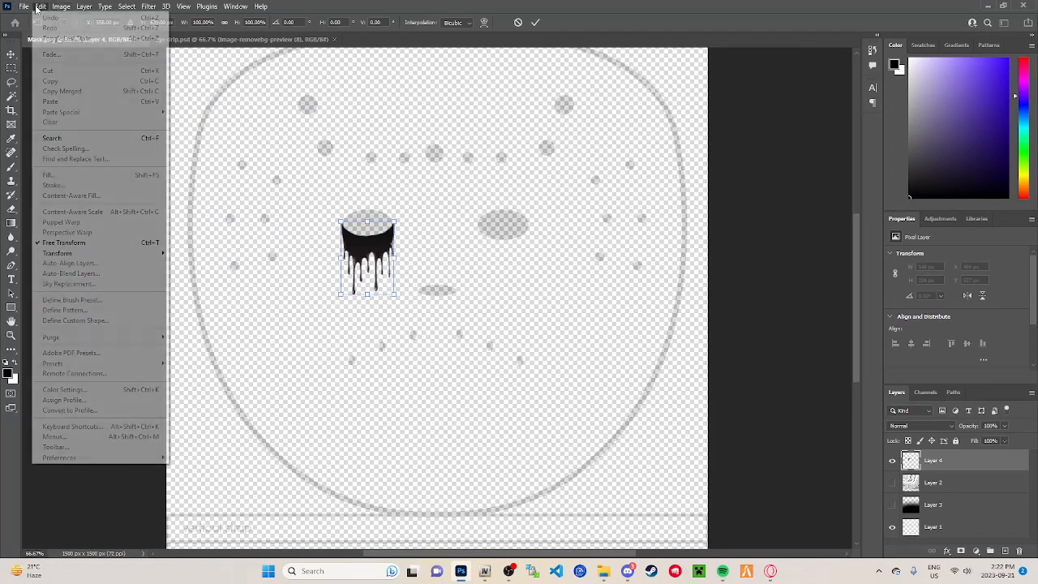
left_click(426, 193)
key("Return")
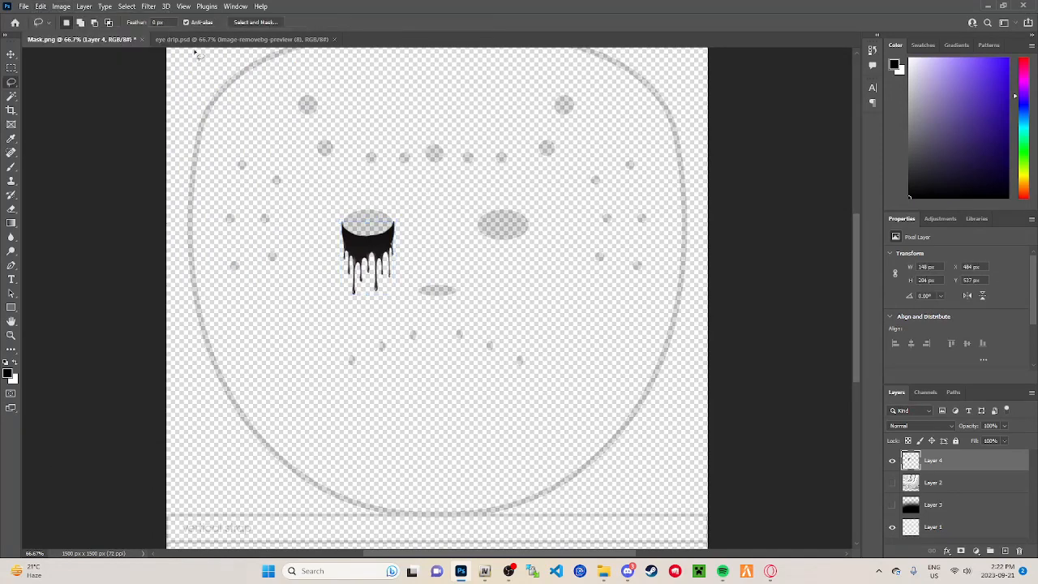
Step: Turn the eye drip pure black with a Hue/Saturation adjustment at Lightness -100
left_click(61, 7)
mouse_move(81, 34)
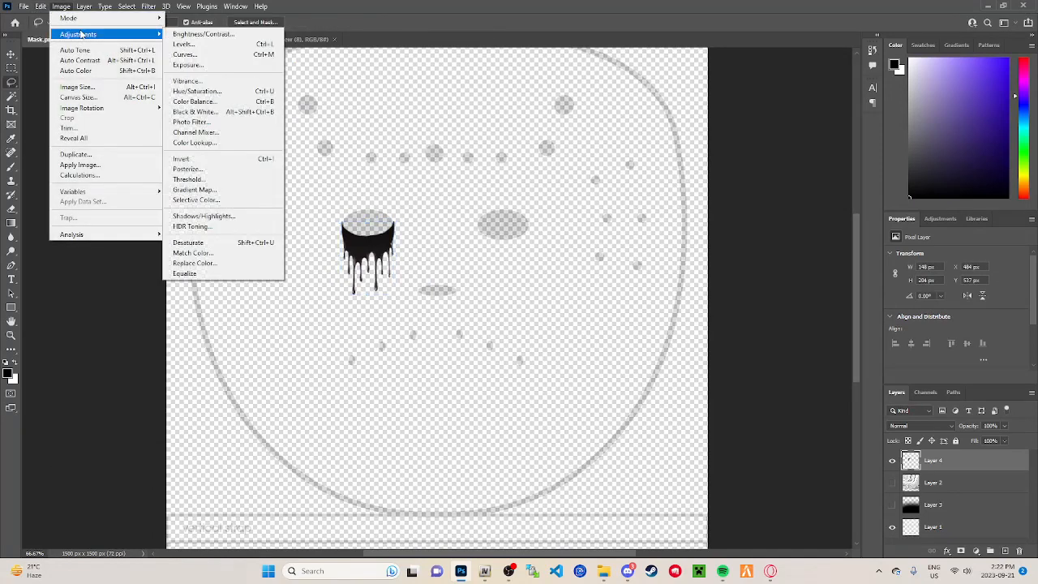
left_click(207, 91)
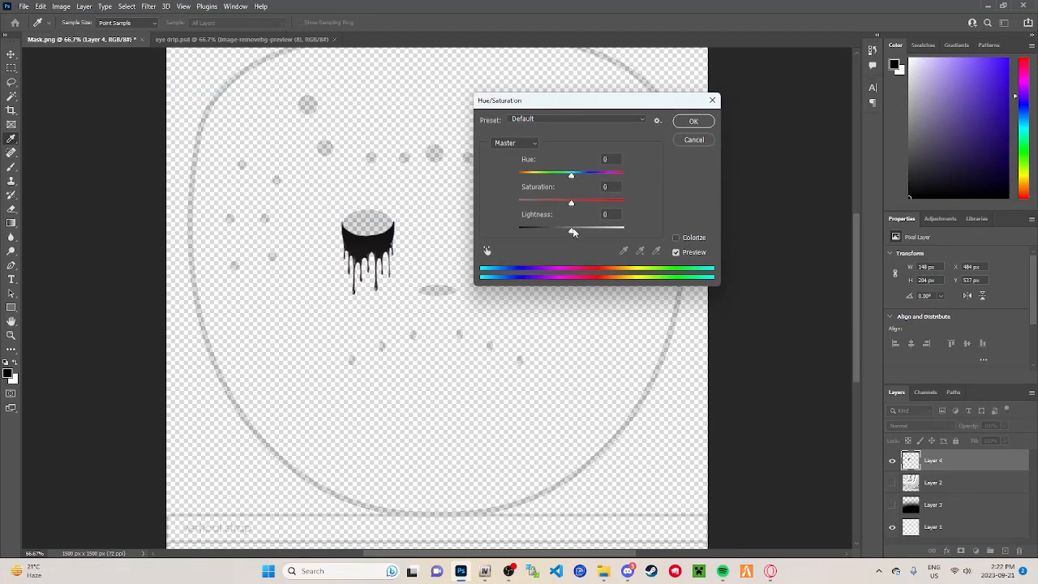
left_click_drag(571, 230, 497, 233)
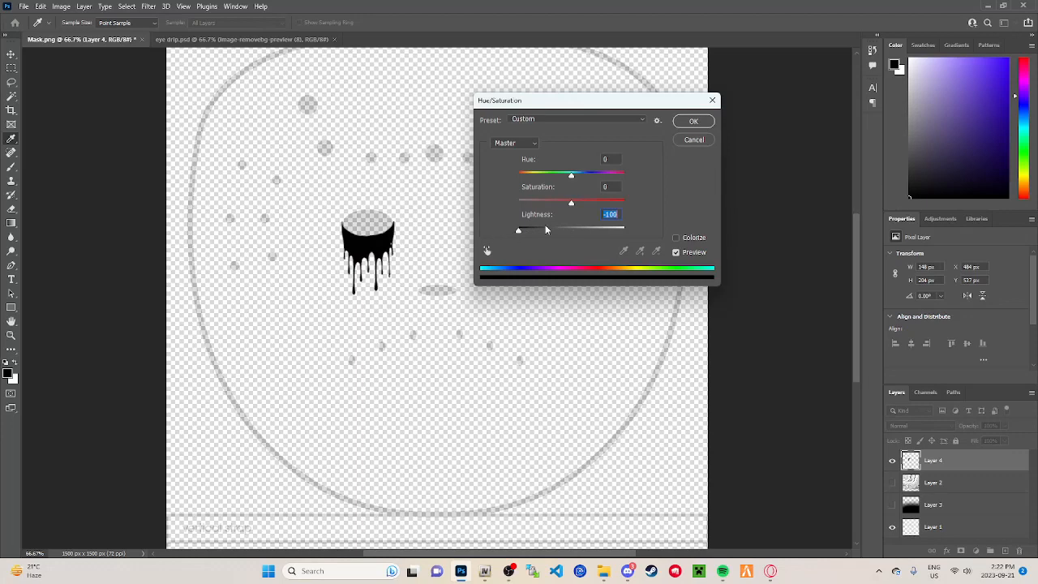
left_click(693, 121)
Step: Preview the black drip against the marble and strap layers, and hide both layers again
left_click(893, 483)
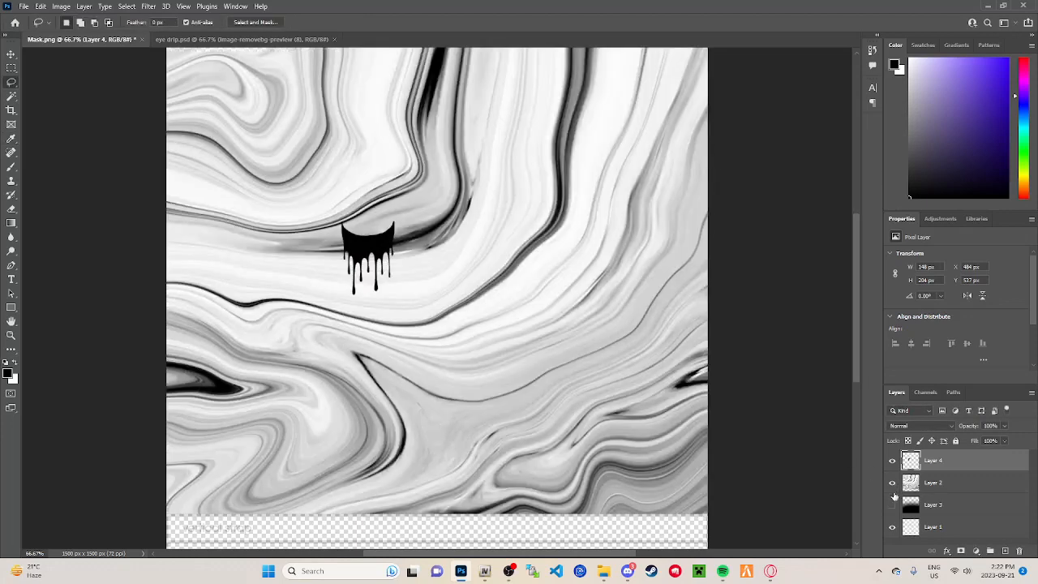
left_click(893, 505)
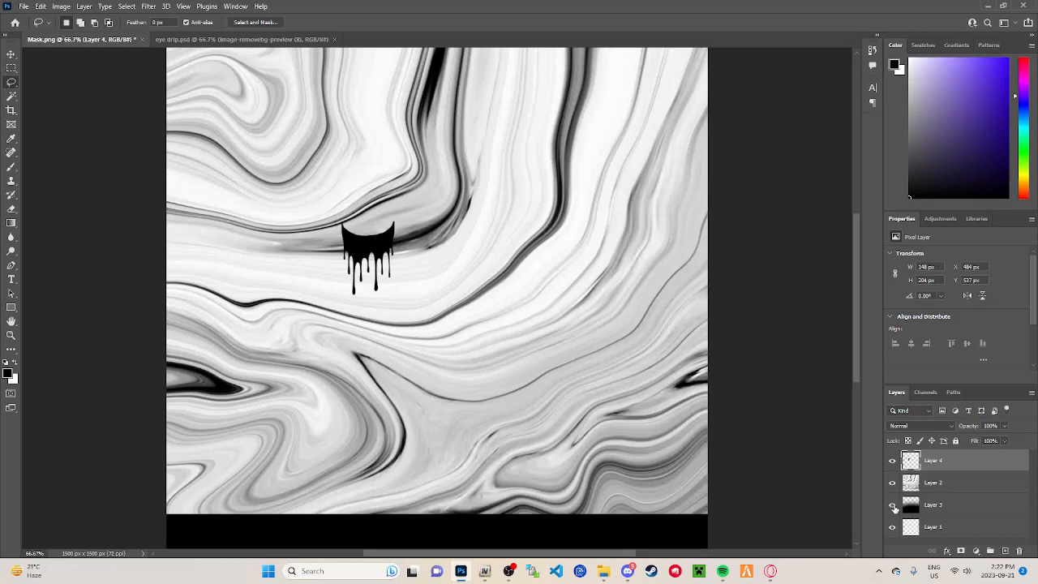
left_click(892, 505)
left_click(893, 483)
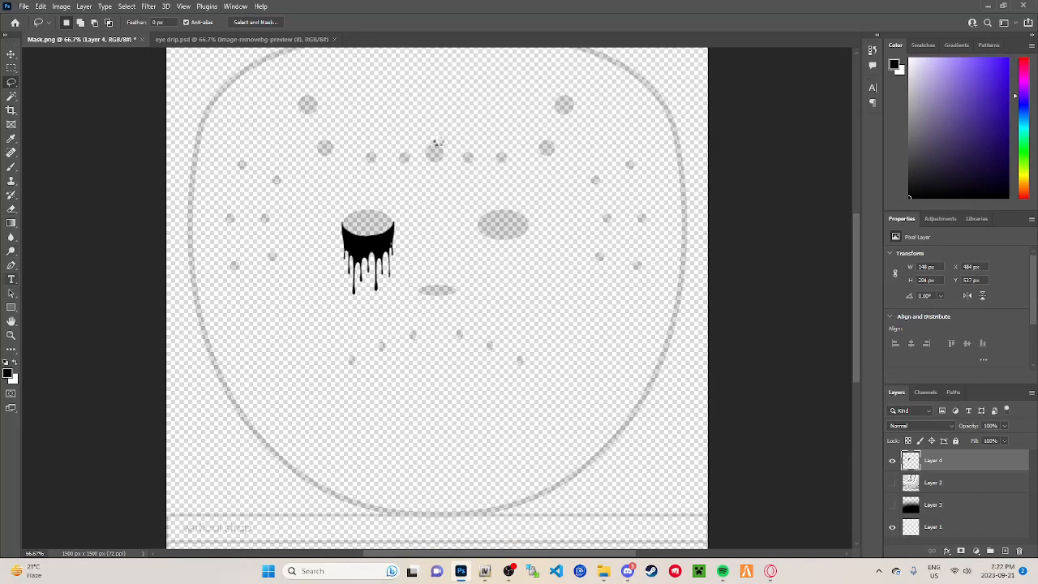
Step: Add the letter "F" in black 90 pt Another Danger - Demo text above the mask's middle forehead hole
key("t")
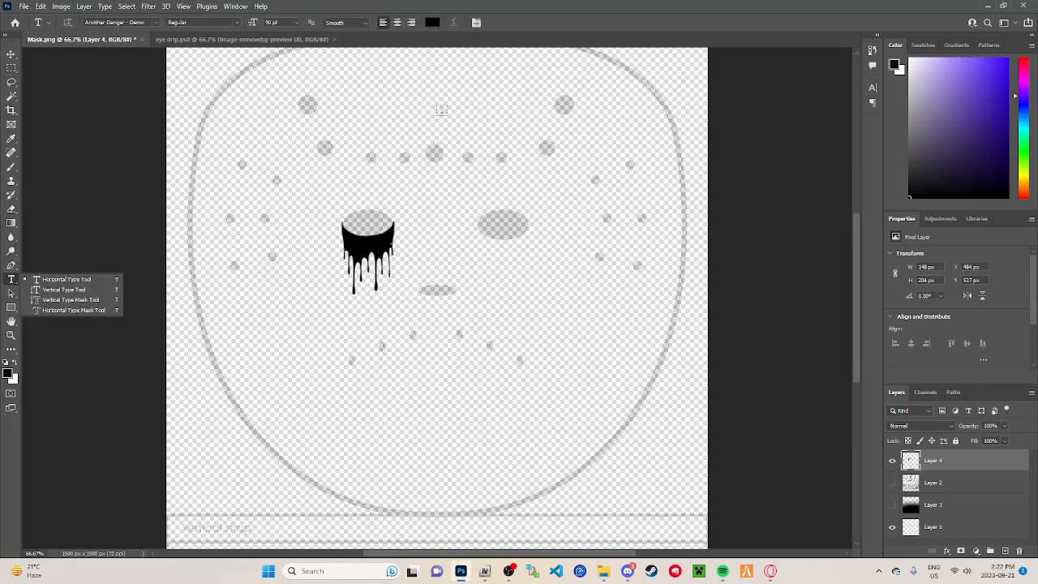
left_click(441, 111)
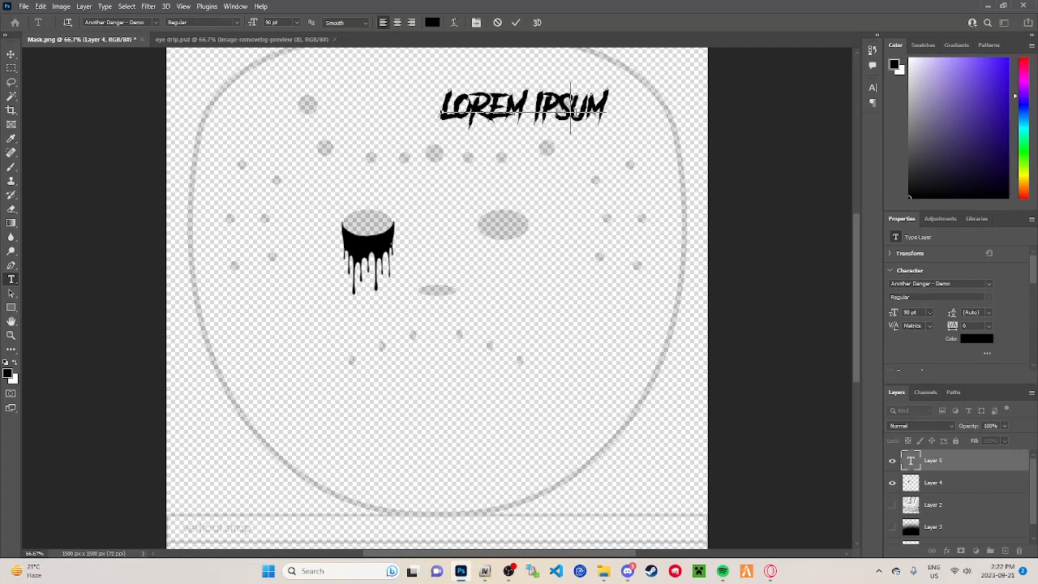
key("BackSpace")
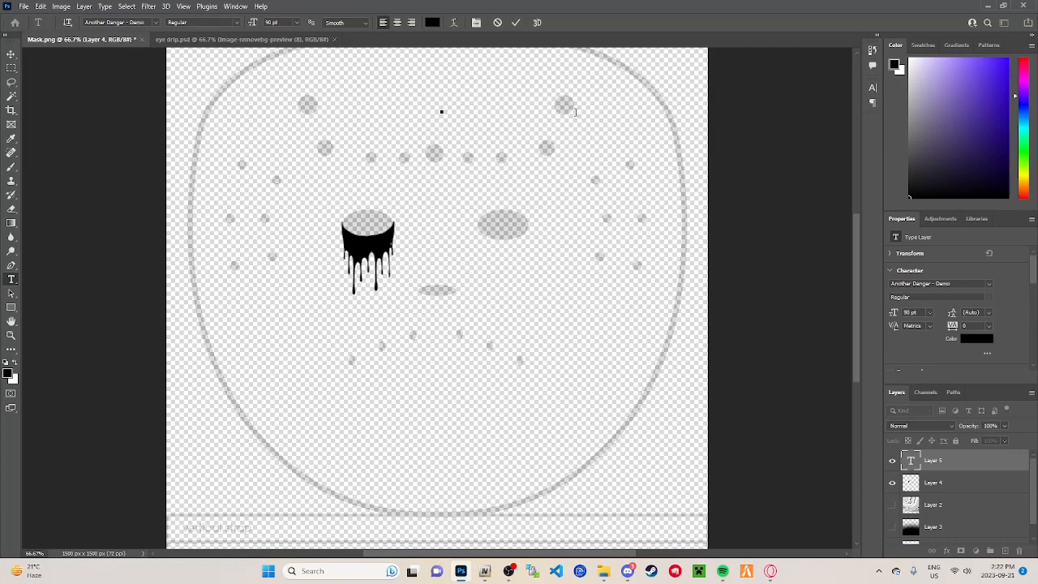
type("F")
key("ctrl+Return")
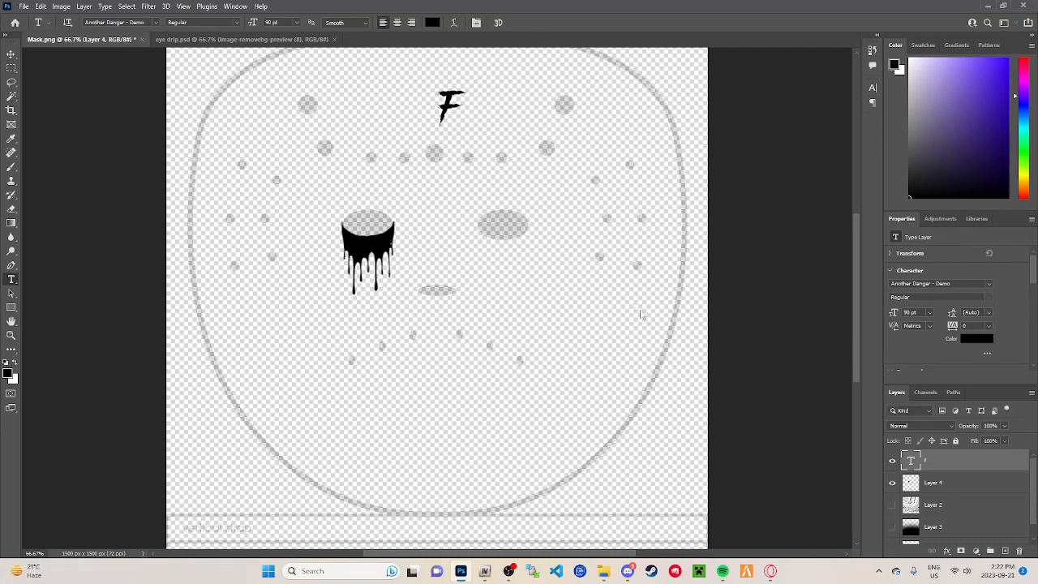
Step: Enlarge the "F" to about 132 pt and centre it horizontally on the mask's forehead
key("ctrl+t")
left_click_drag(459, 99, 446, 136)
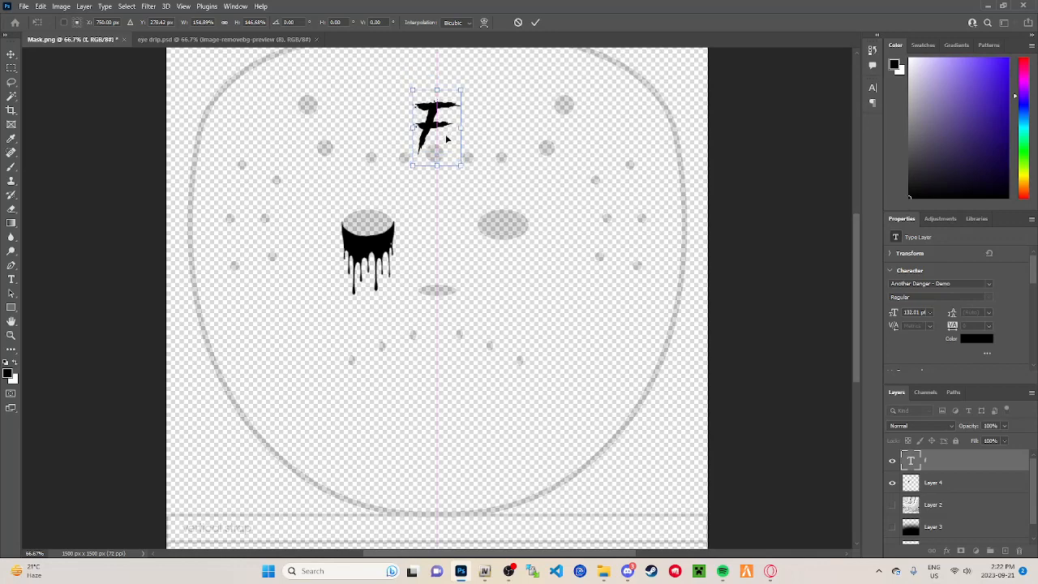
key("Return")
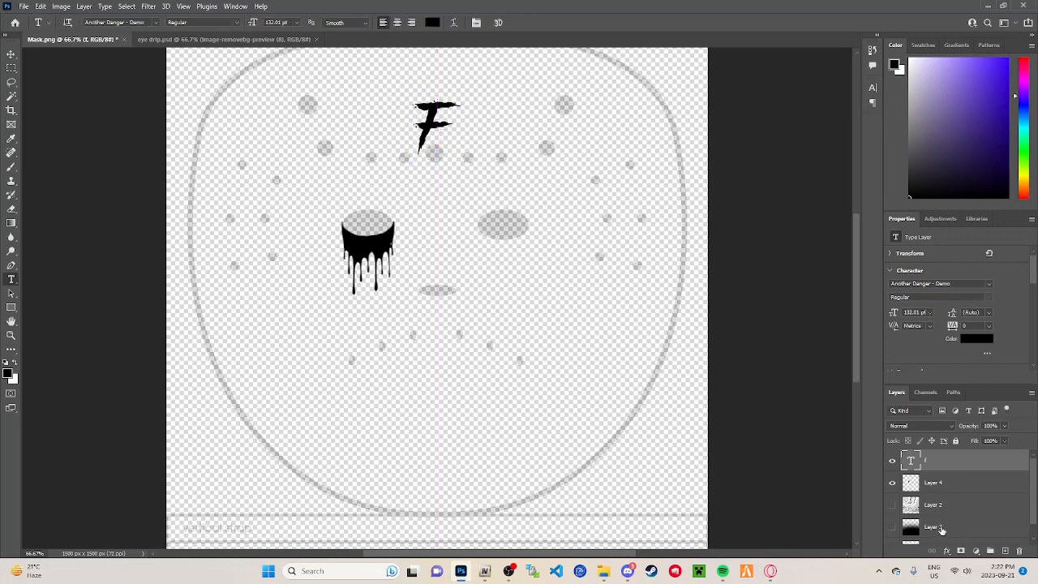
Step: Show the marble and strap layers and export the design to Downloads as the PNG "white and black gang mask"
left_click(892, 505)
left_click(892, 526)
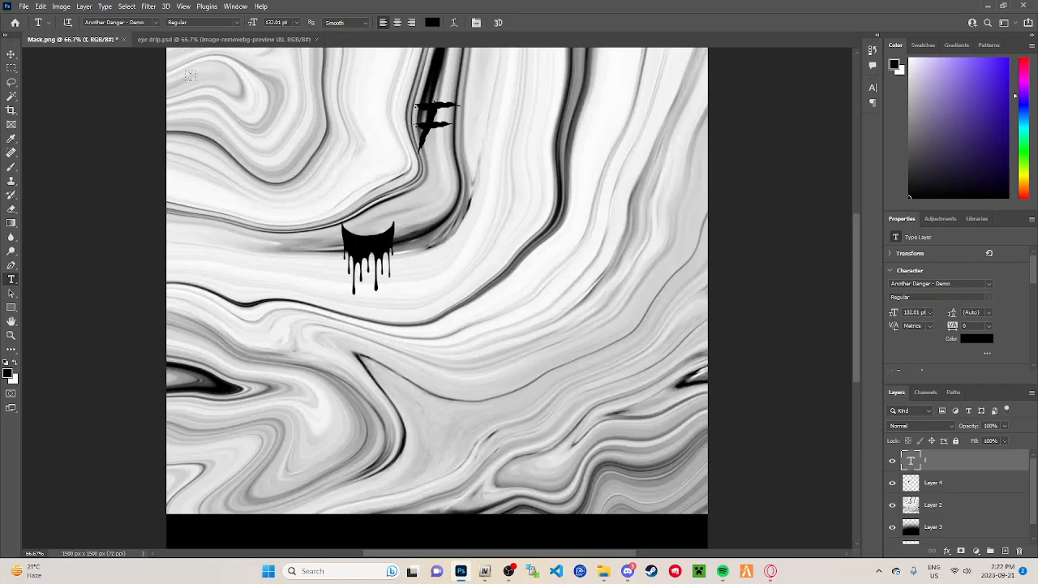
left_click(25, 8)
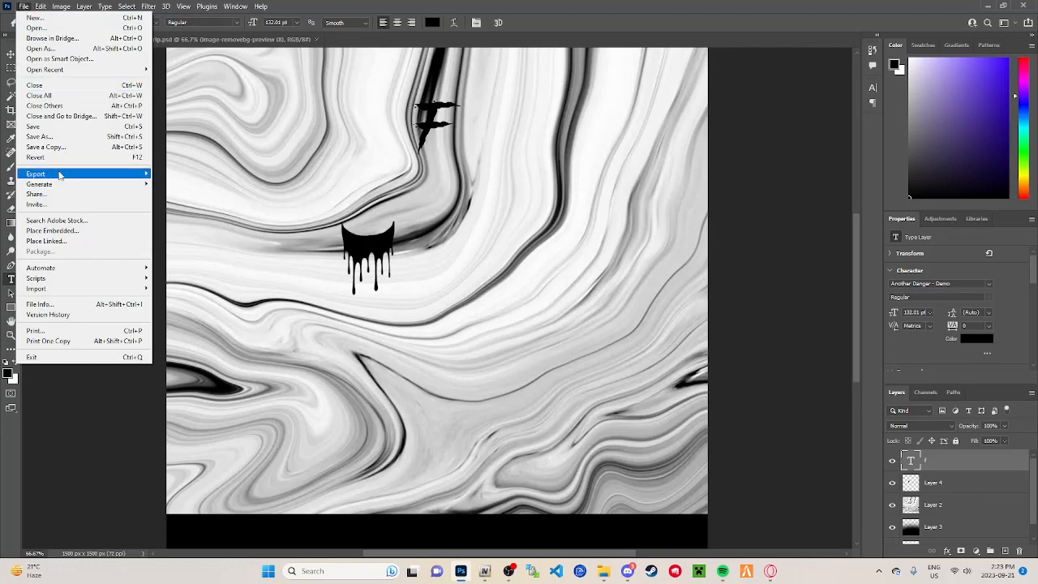
mouse_move(59, 175)
left_click(258, 172)
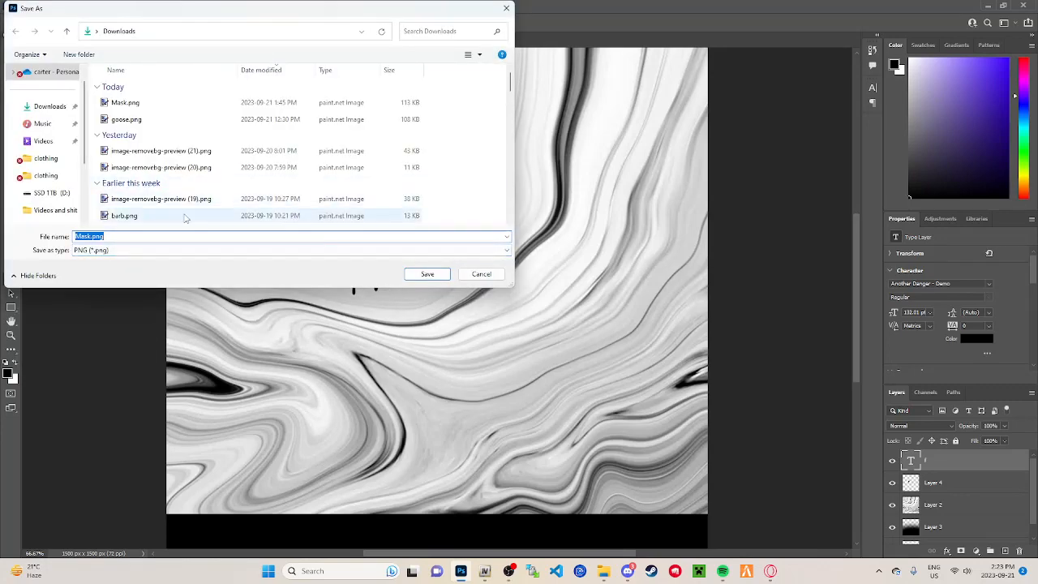
key("BackSpace")
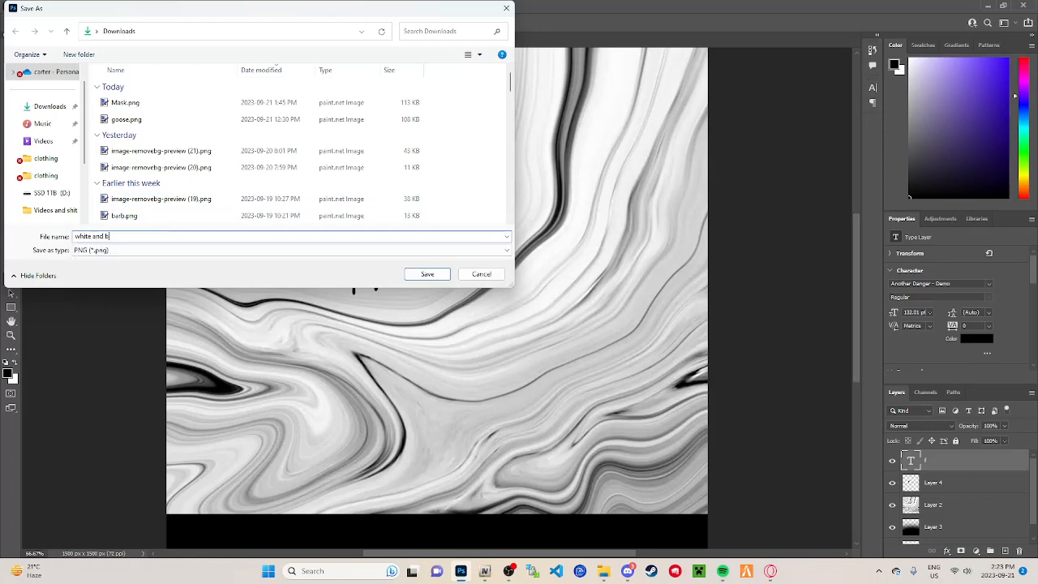
type("white and black gang mask")
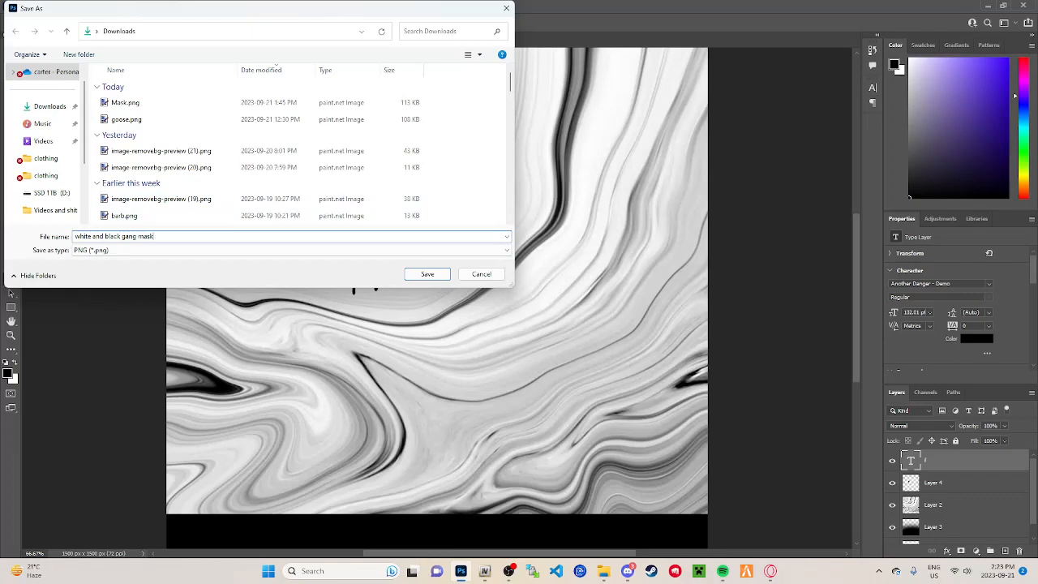
left_click(428, 274)
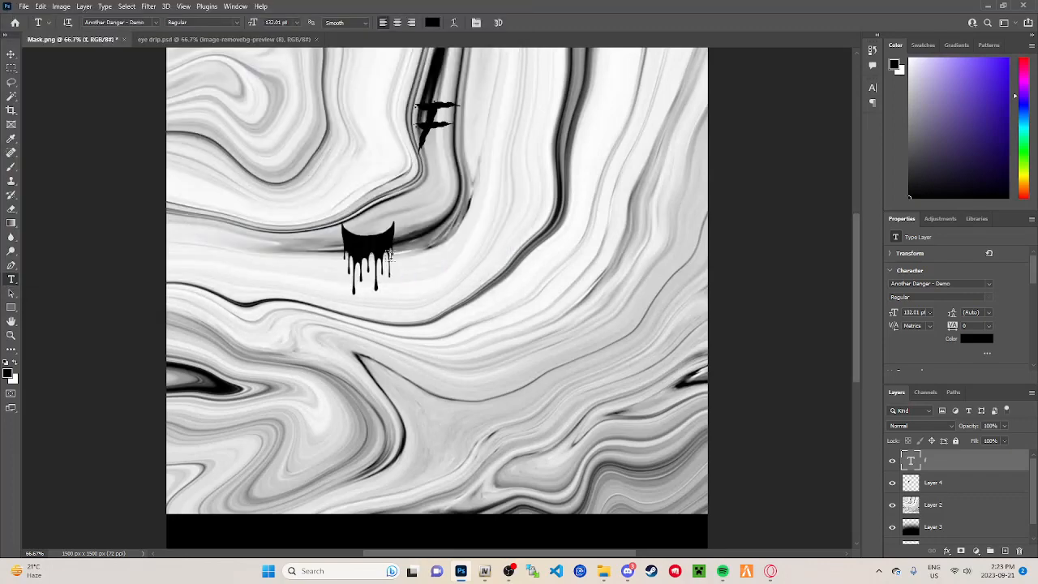
Step: Switch to OpenIV, close the open texture editor and reopen berd_diff_004_a_uni.ytd from the test folder
left_click(987, 6)
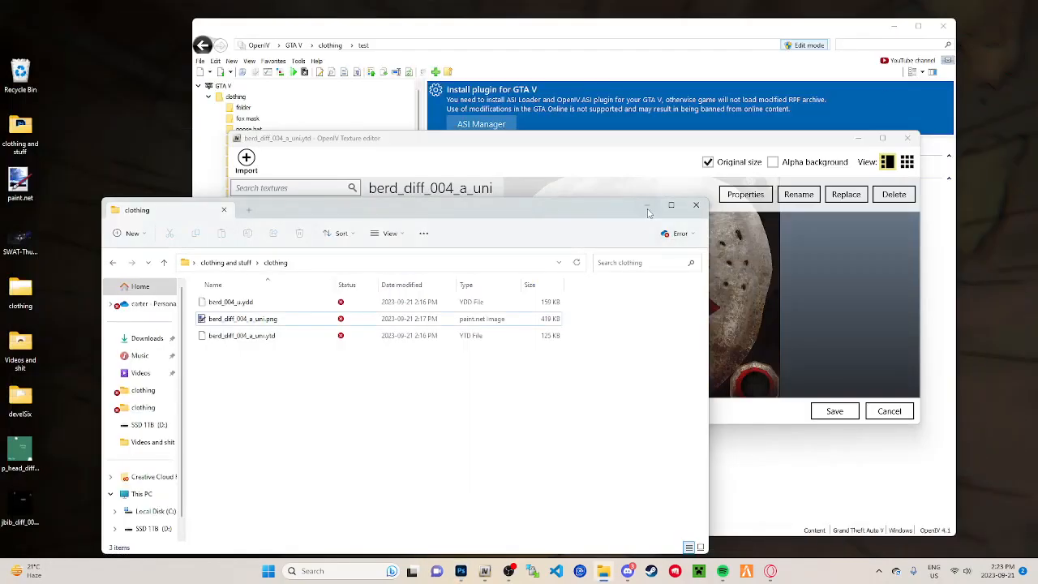
left_click(647, 208)
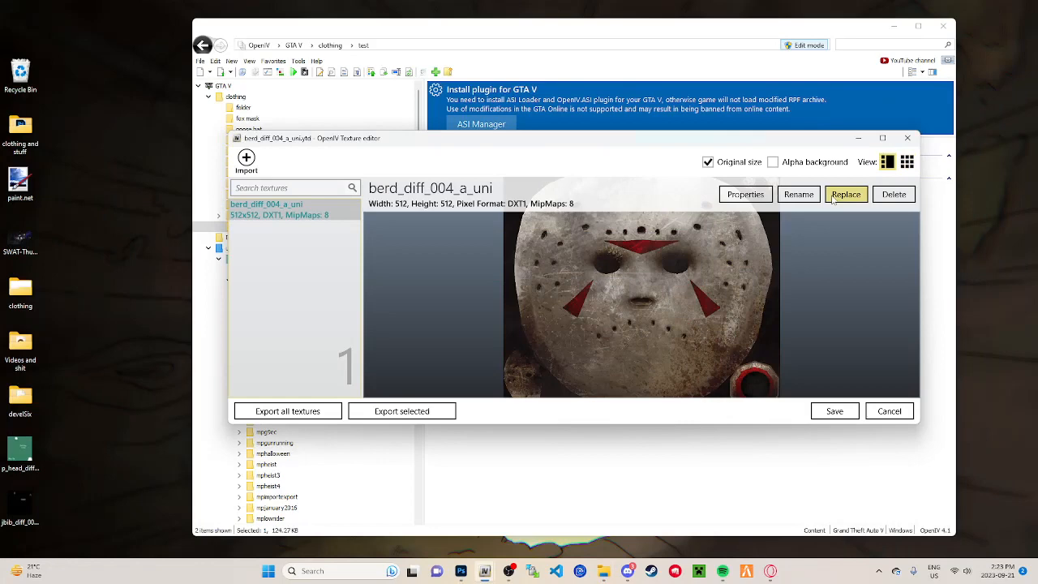
left_click(908, 137)
left_click_drag(502, 276, 327, 232)
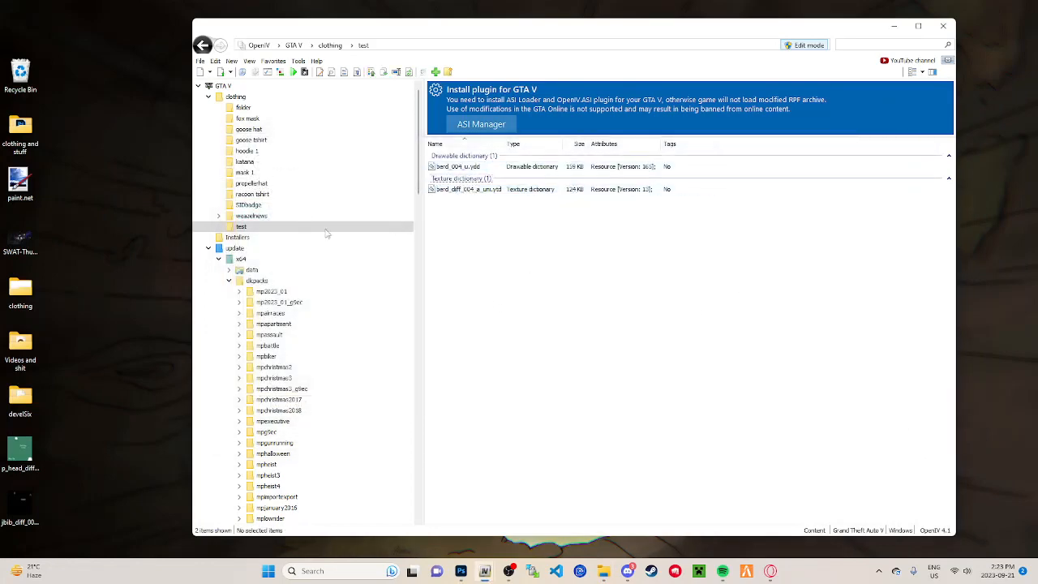
double_click(460, 189)
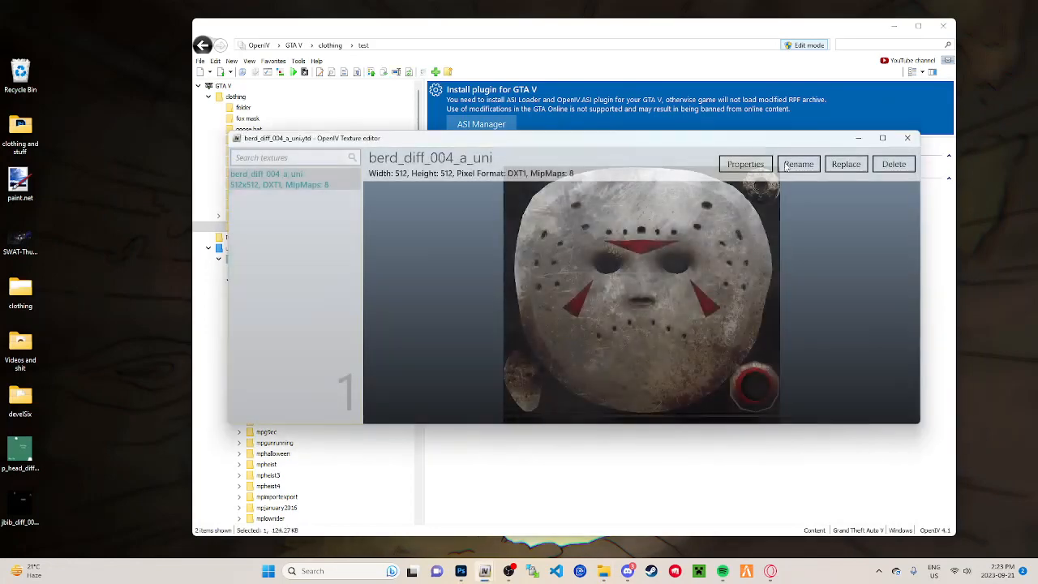
Step: Replace the berd_diff_004_a_uni texture with white and black gang mask.png from Downloads and save the texture dictionary
left_click(843, 196)
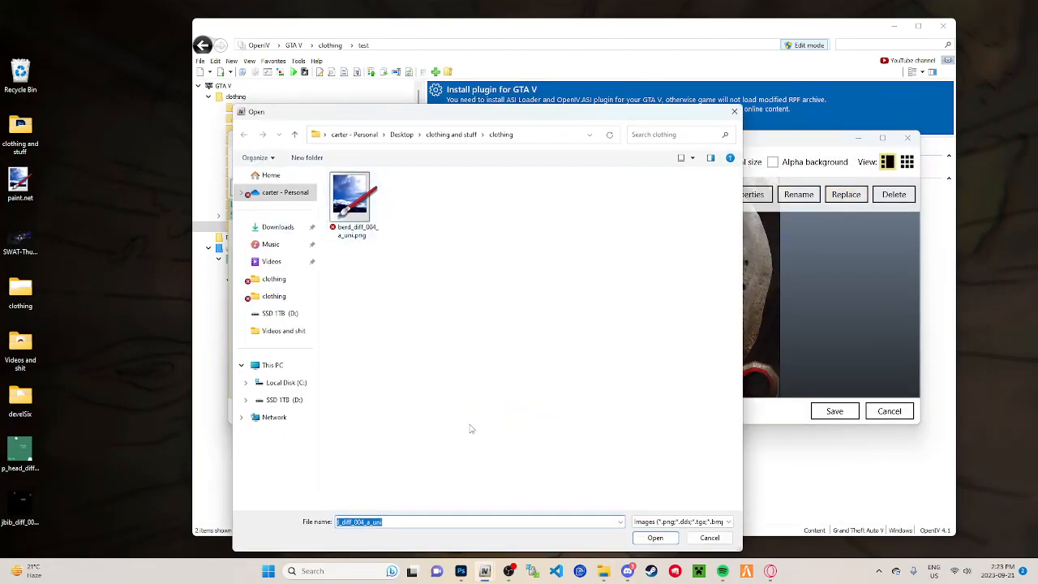
left_click(272, 226)
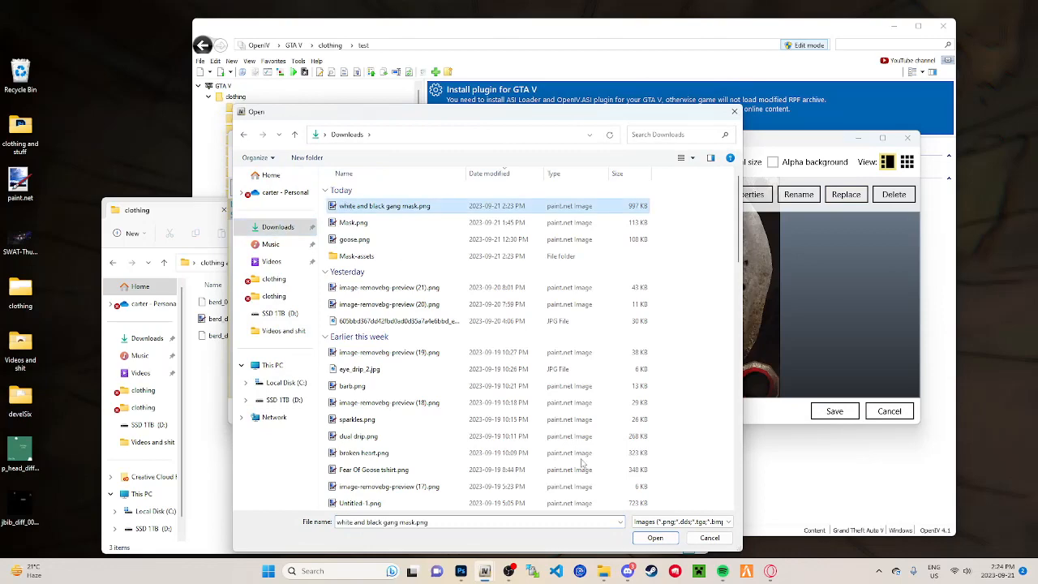
left_click(656, 537)
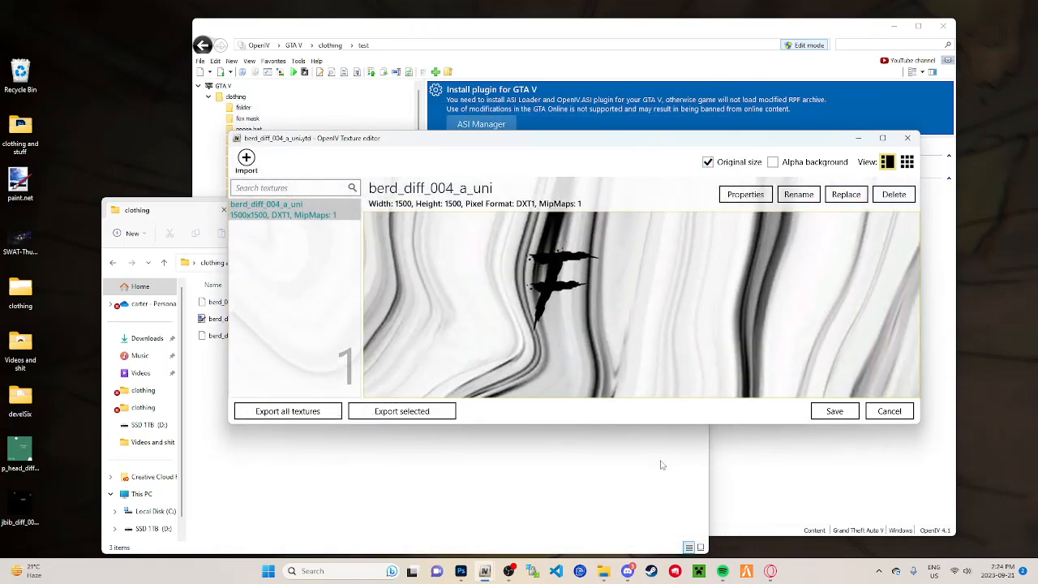
left_click(838, 412)
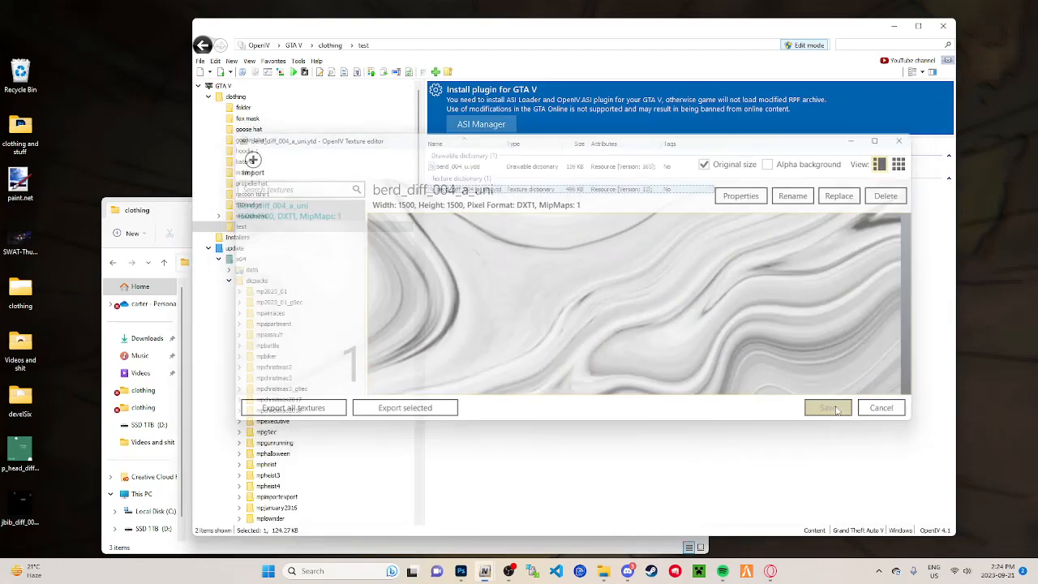
Step: Open the berd_004_u.ydd model and examine the new texture on the mask from several angles
double_click(487, 166)
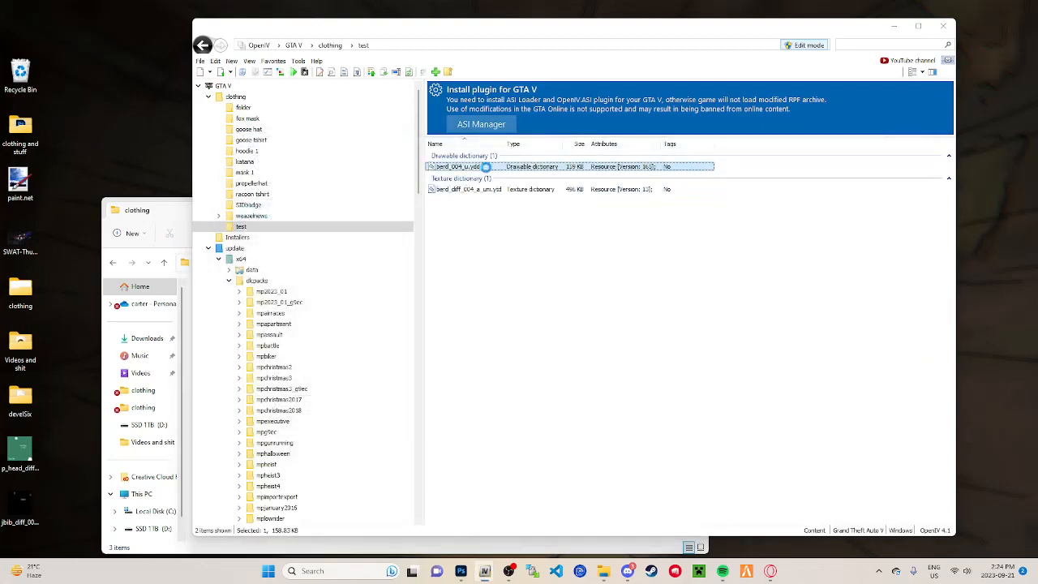
left_click_drag(703, 400, 562, 426)
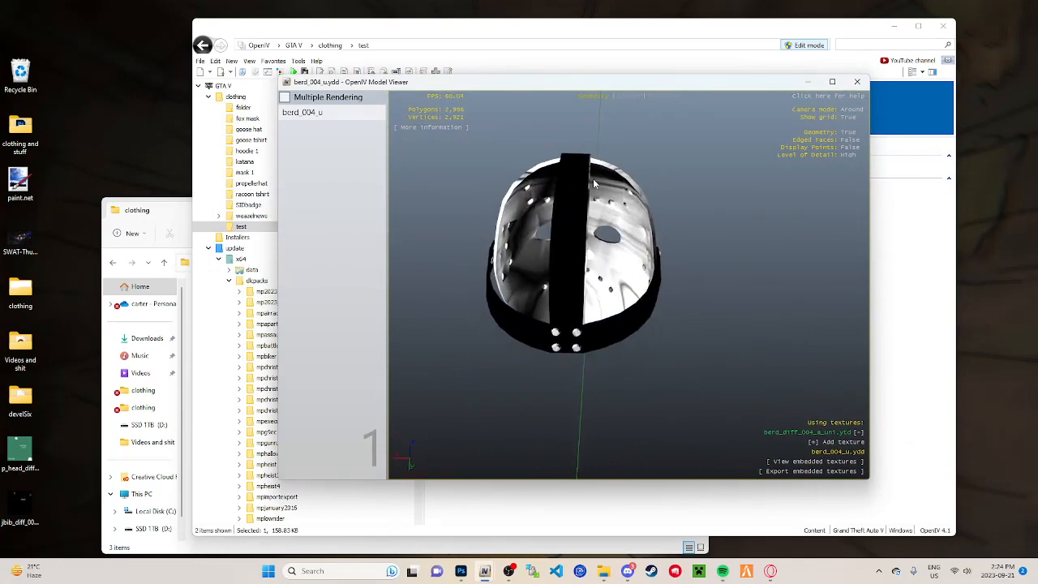
left_click_drag(588, 183, 543, 297)
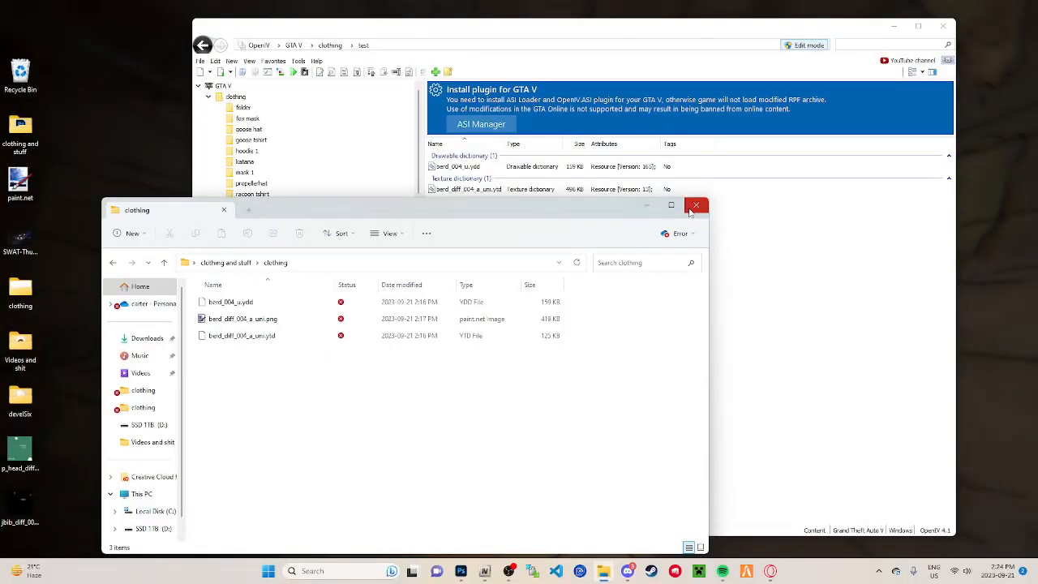
Step: Close the current clothing folder window, and open the Command Prompt shortcut and the Command text file from the desktop's clothing folder
left_click(696, 206)
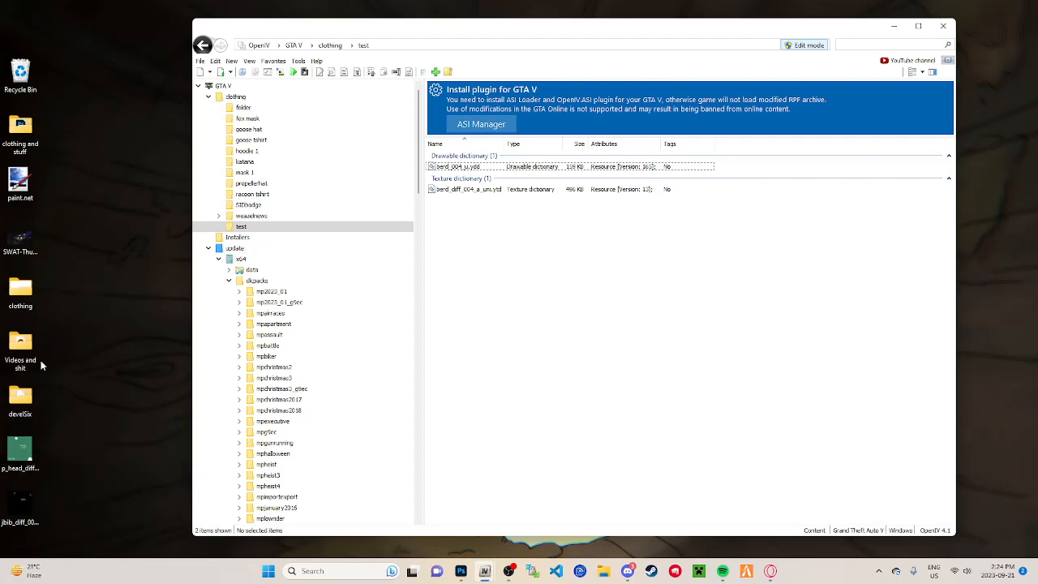
double_click(57, 300)
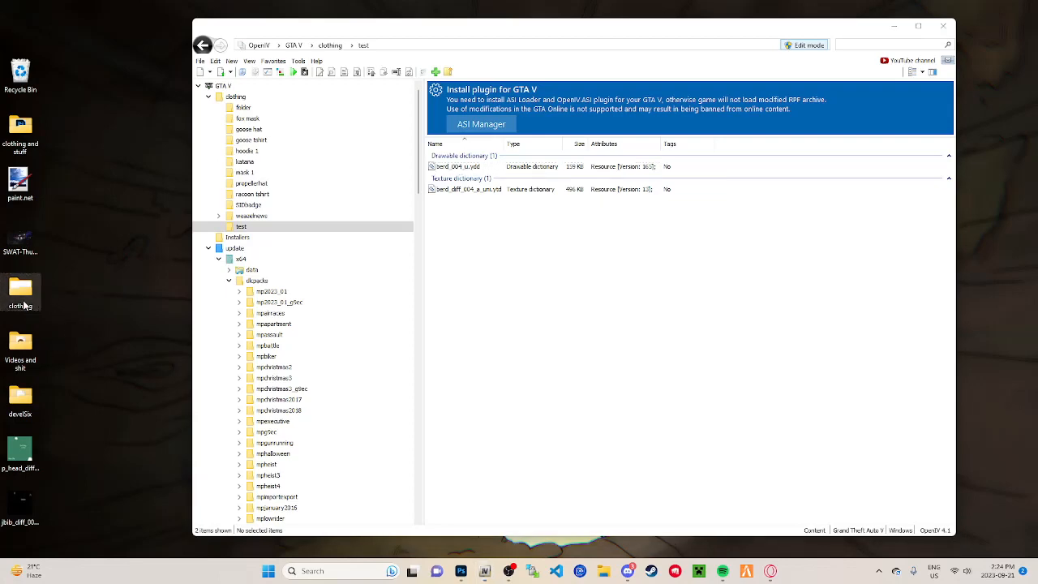
left_click_drag(340, 211, 582, 121)
left_click(479, 262)
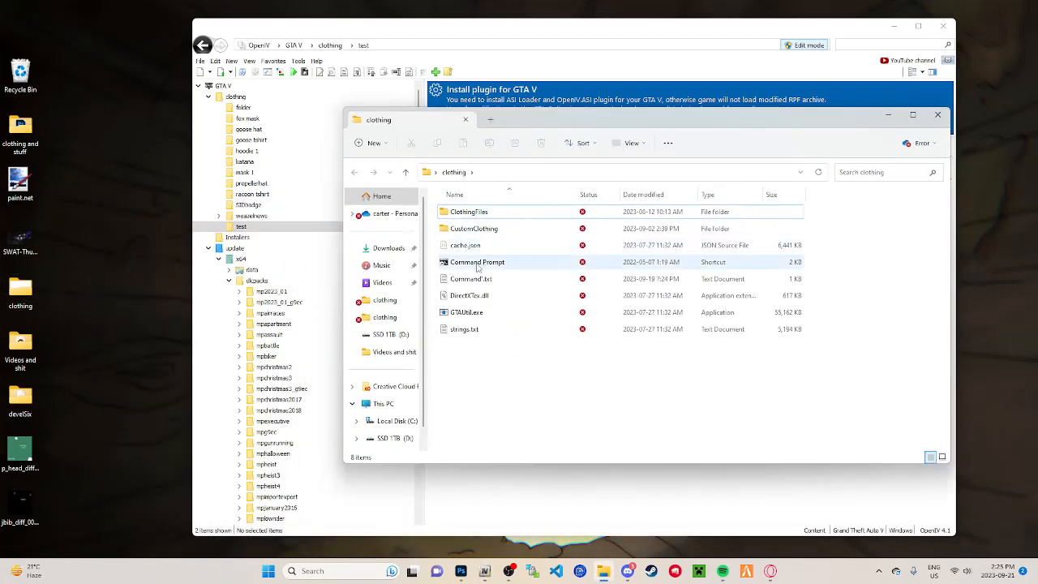
key("Return")
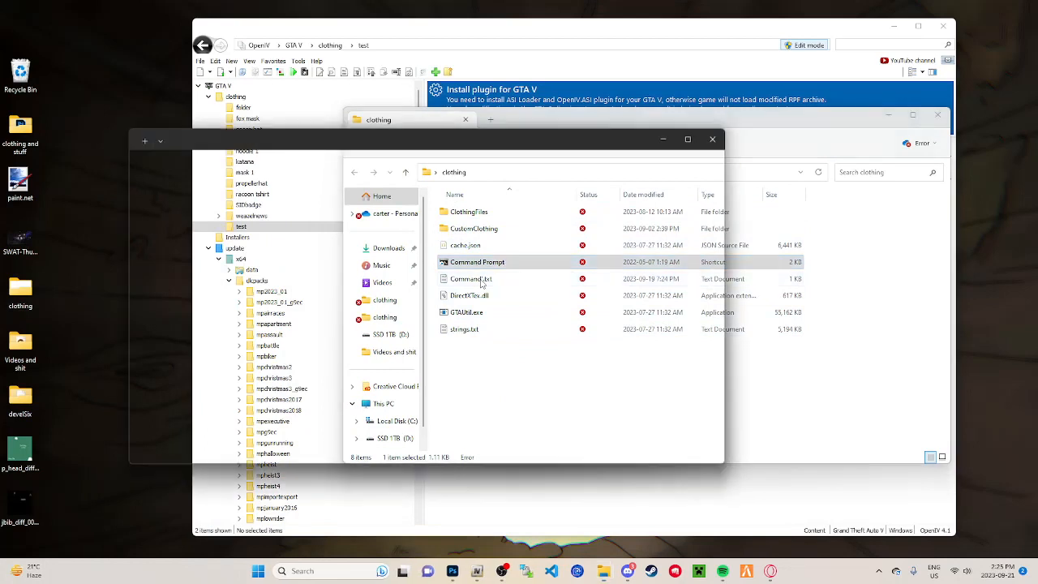
left_click(504, 278)
left_click(505, 278)
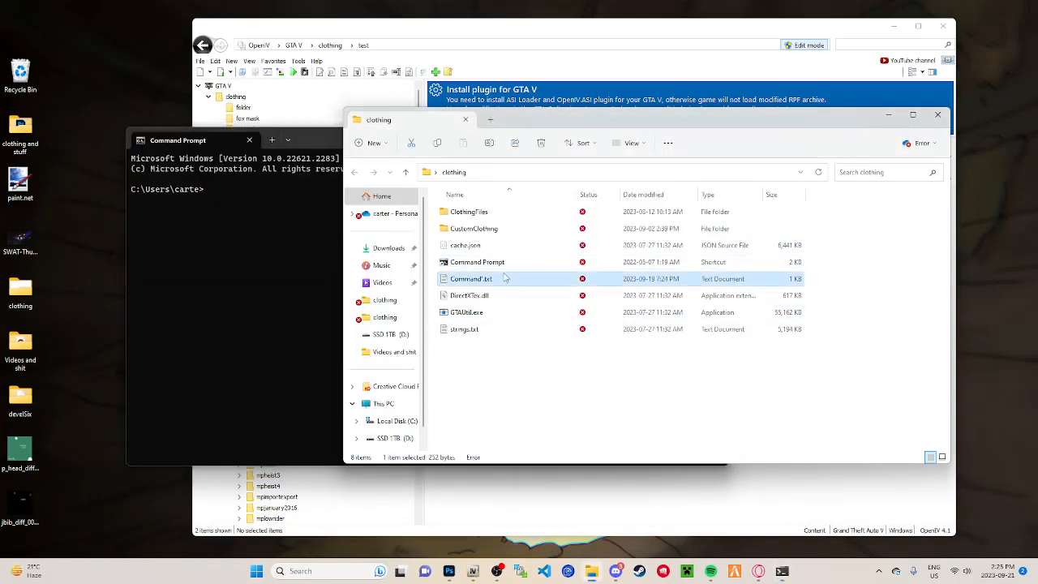
key("Return")
left_click(325, 143)
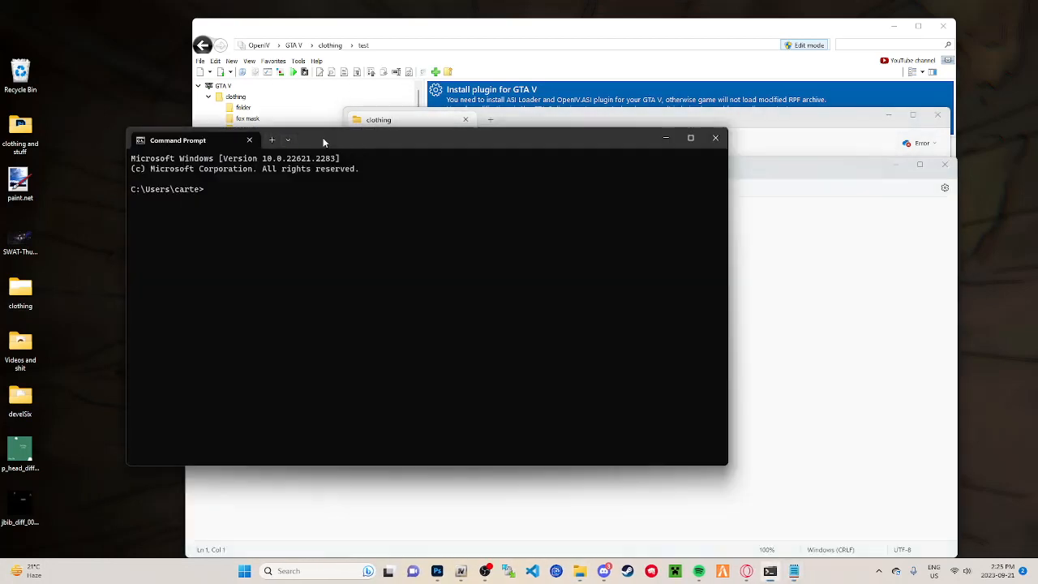
Step: Change Command Prompt's directory to the desktop's clothing folder using the cd line copied from Command.txt
left_click(754, 340)
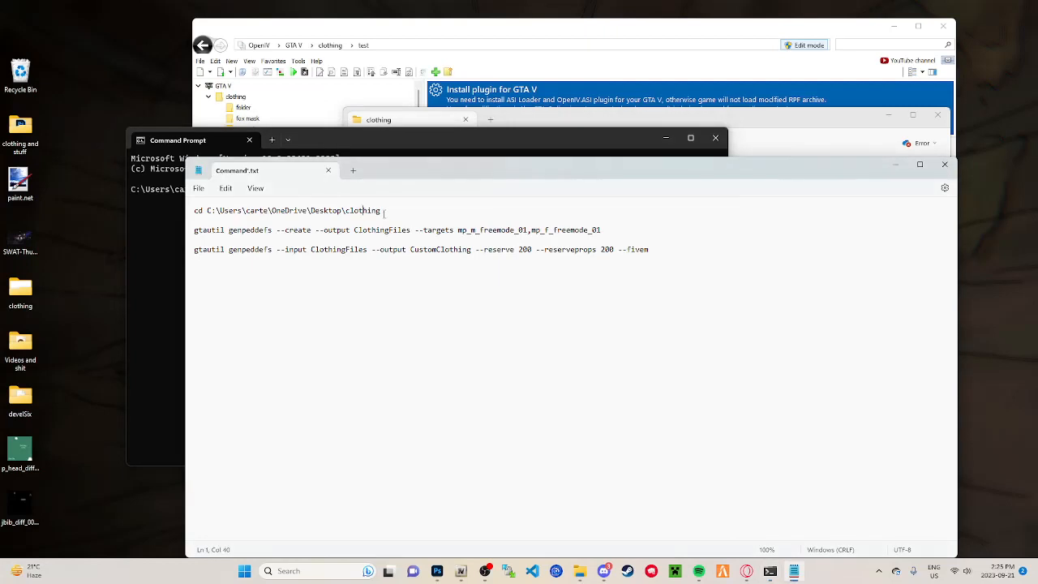
left_click_drag(384, 211, 185, 215)
key("ctrl+c")
left_click(162, 229)
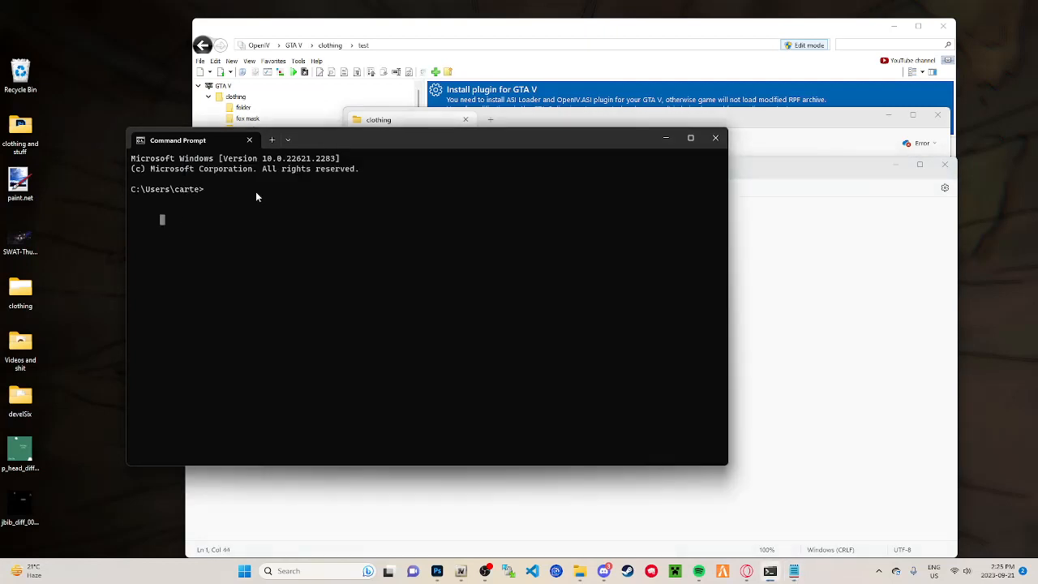
key("ctrl+v")
key("Return")
Step: Copy the second line of Command.txt and run gtautil genpeddefs --create --output ClothingFiles --targets mp_m_freemode_01,mp_f_freemode_01 in Command Prompt
key("alt+Tab")
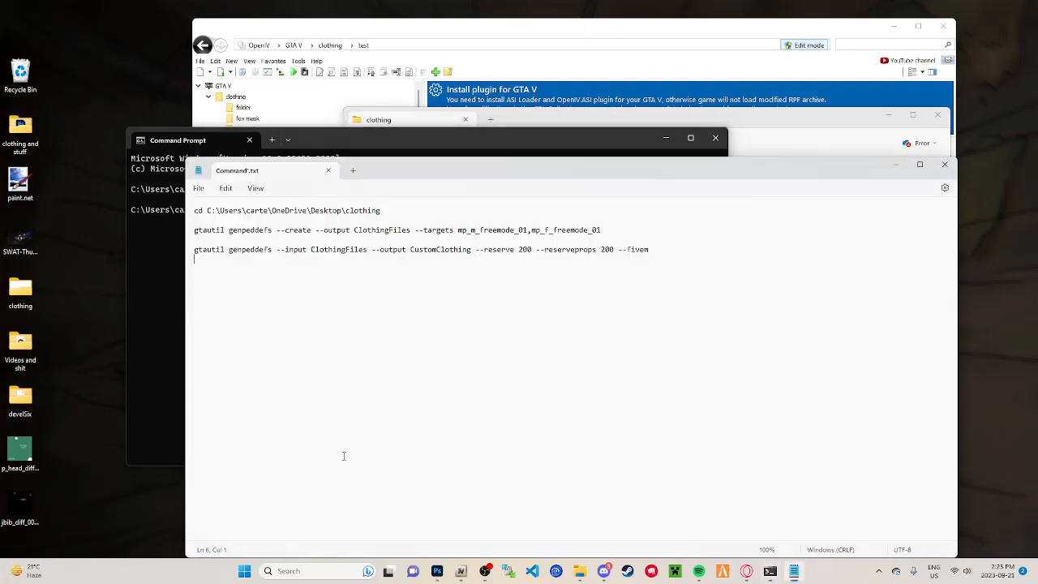
left_click(514, 229)
left_click_drag(533, 234, 194, 220)
key("ctrl+c")
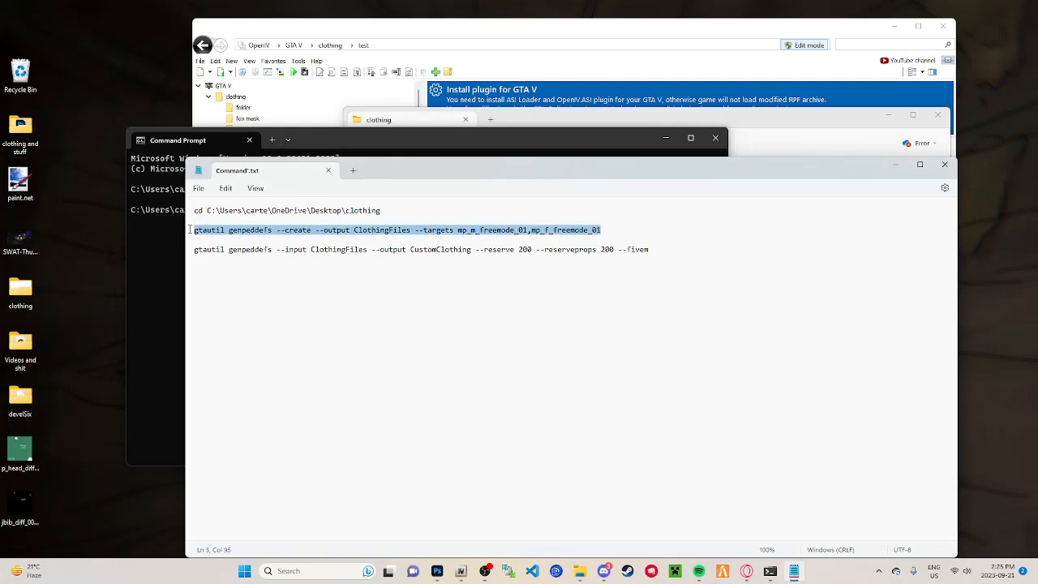
left_click(146, 239)
key("ctrl+v")
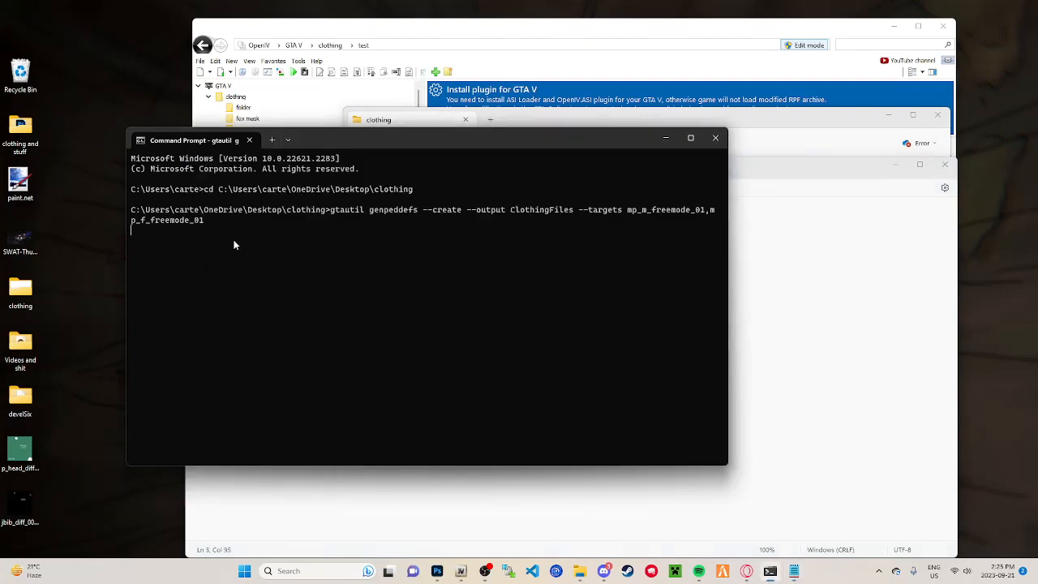
left_click(754, 249)
left_click_drag(295, 210, 390, 212)
left_click(451, 229)
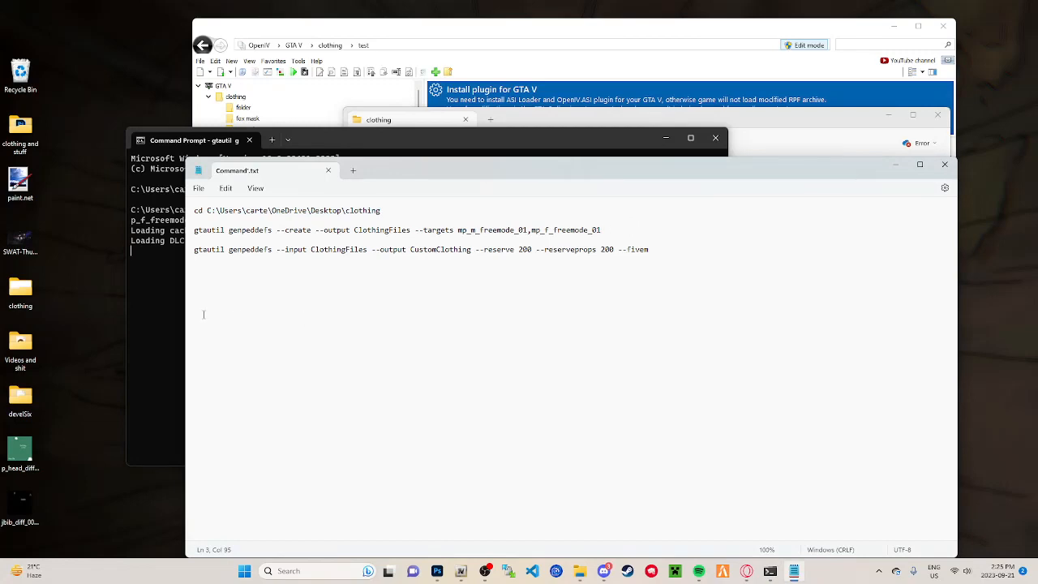
left_click(169, 310)
Step: Move Command Prompt out of the way and open the berd folder under ClothingFiles, mp_m_freemode_01, components in File Explorer
left_click_drag(435, 138, 344, 82)
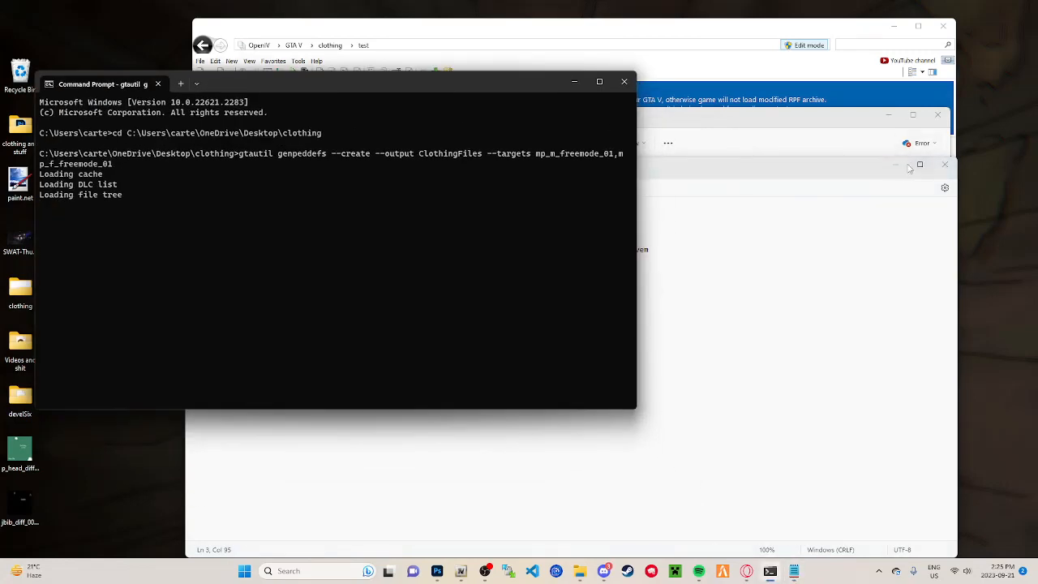
left_click(870, 123)
left_click_drag(847, 119, 845, 163)
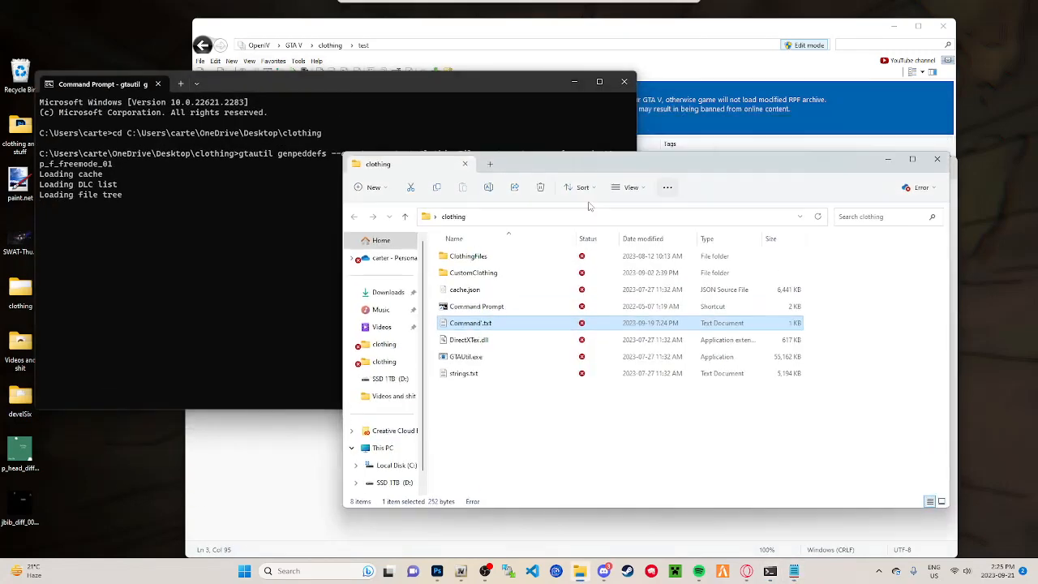
double_click(465, 256)
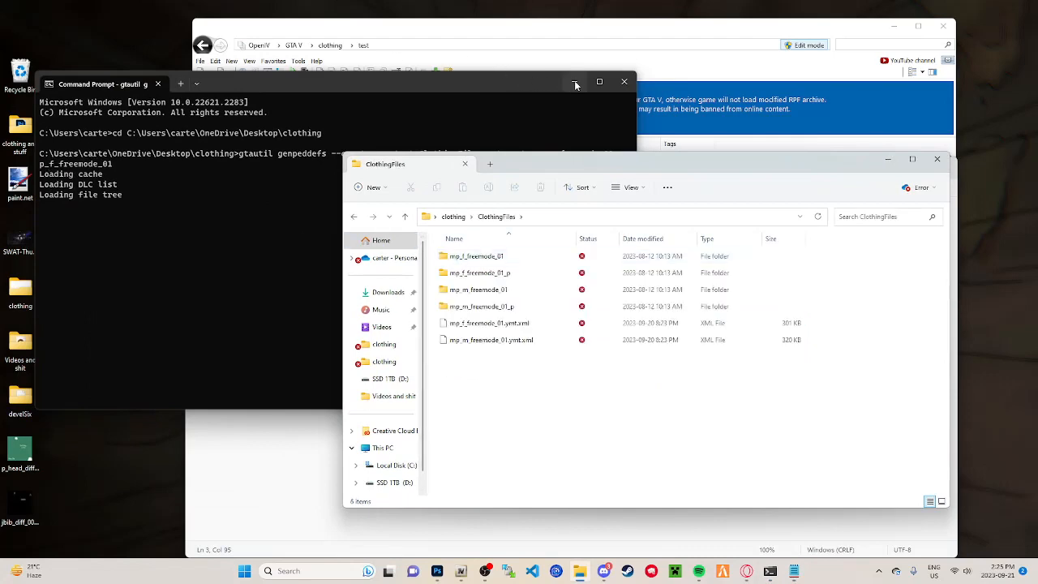
left_click(574, 81)
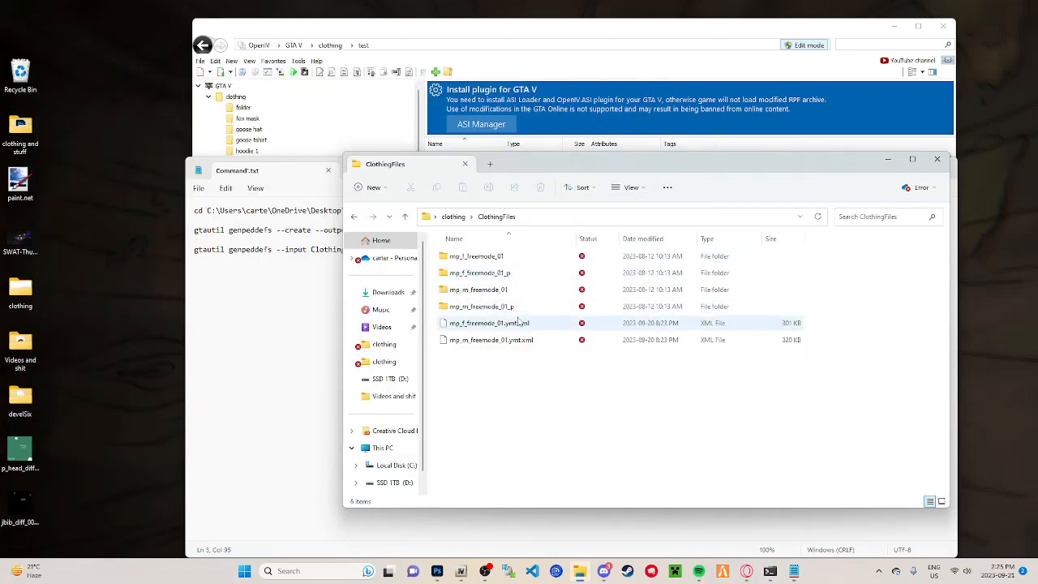
double_click(531, 292)
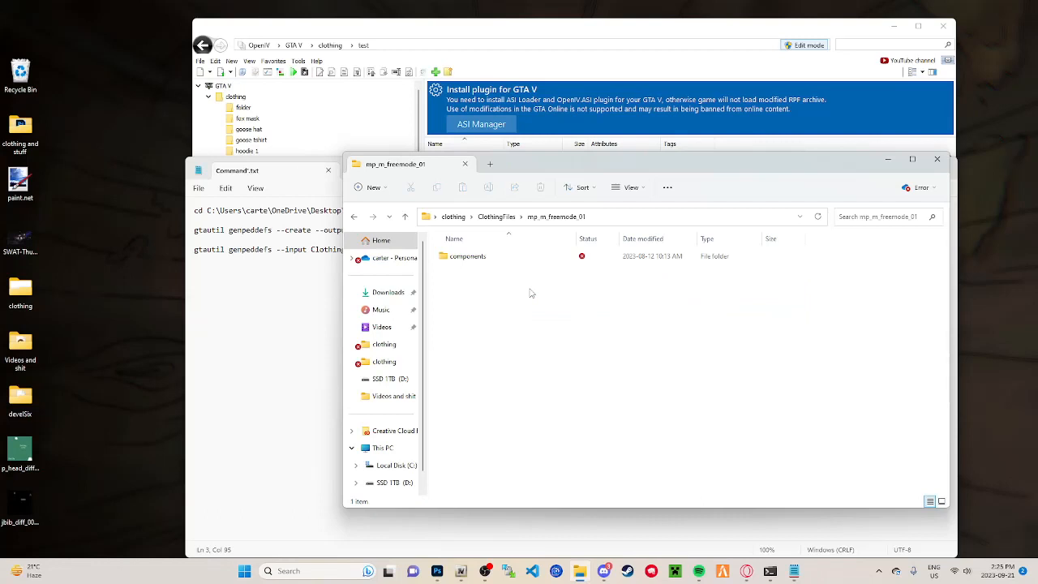
double_click(464, 257)
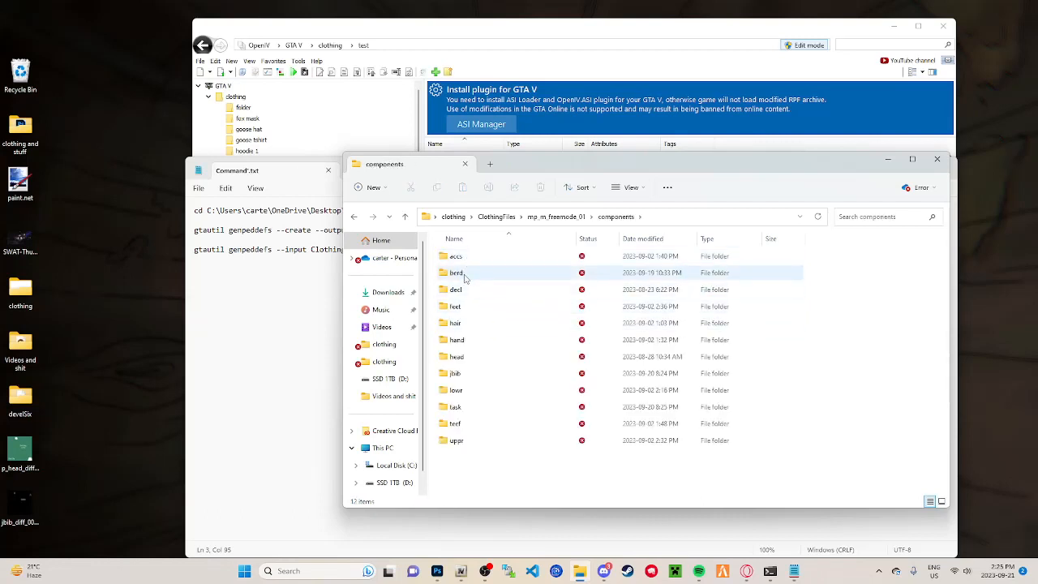
double_click(465, 278)
Step: Open the clothing folder inside the desktop's clothing and stuff folder, and delete its old berd_004_u.ydd, berd_diff_004_a_uni.png and berd_diff_004_a_uni.ytd files
left_click(582, 26)
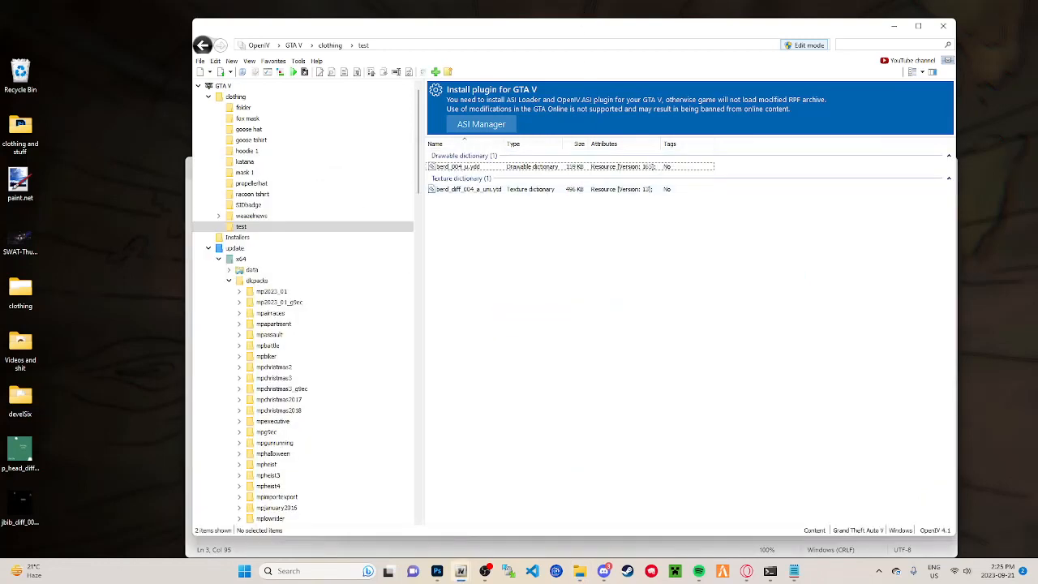
left_click(18, 122)
double_click(18, 122)
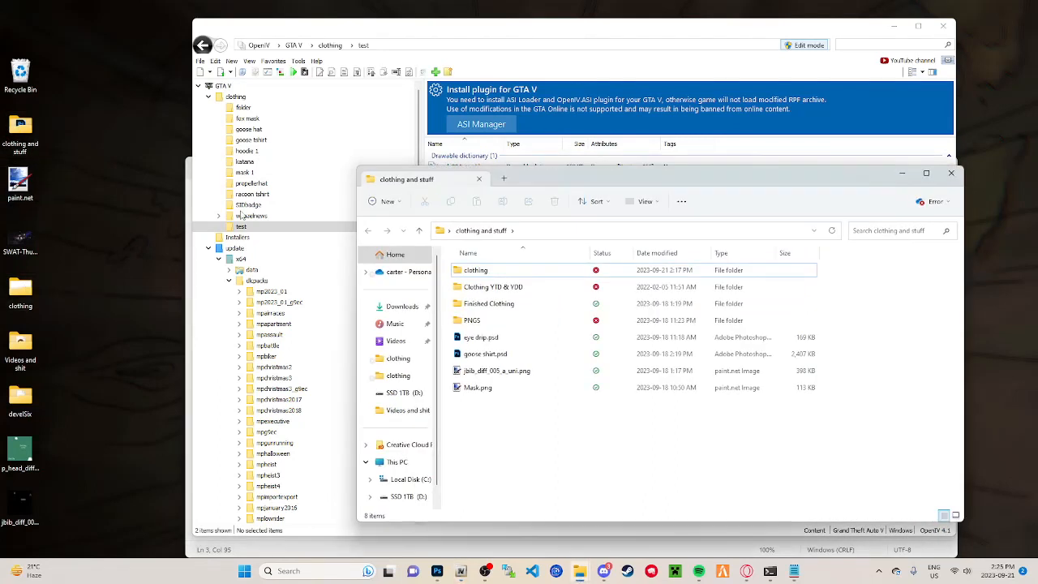
double_click(488, 270)
left_click(418, 230)
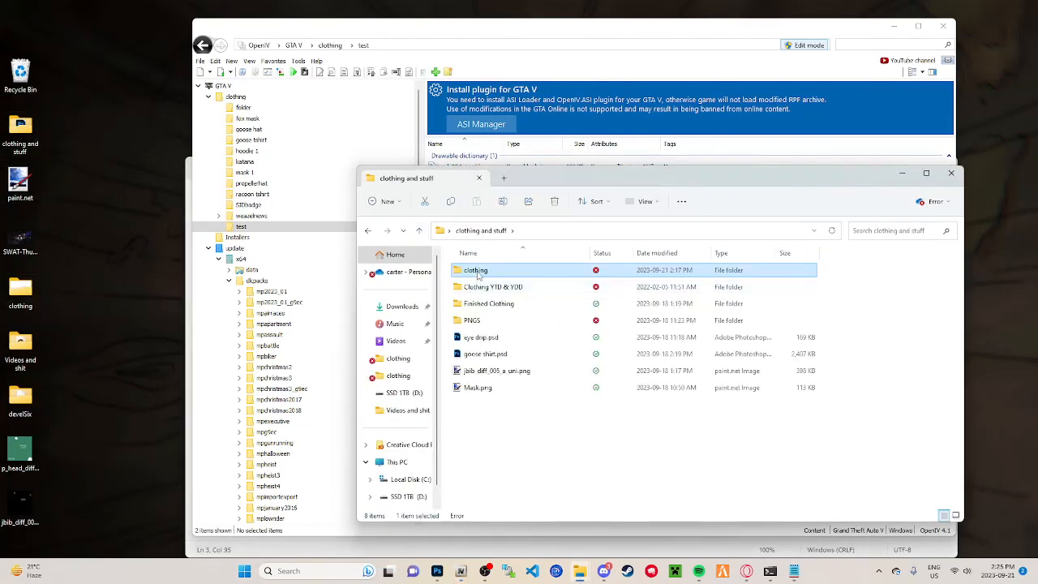
double_click(485, 274)
left_click_drag(516, 339, 482, 274)
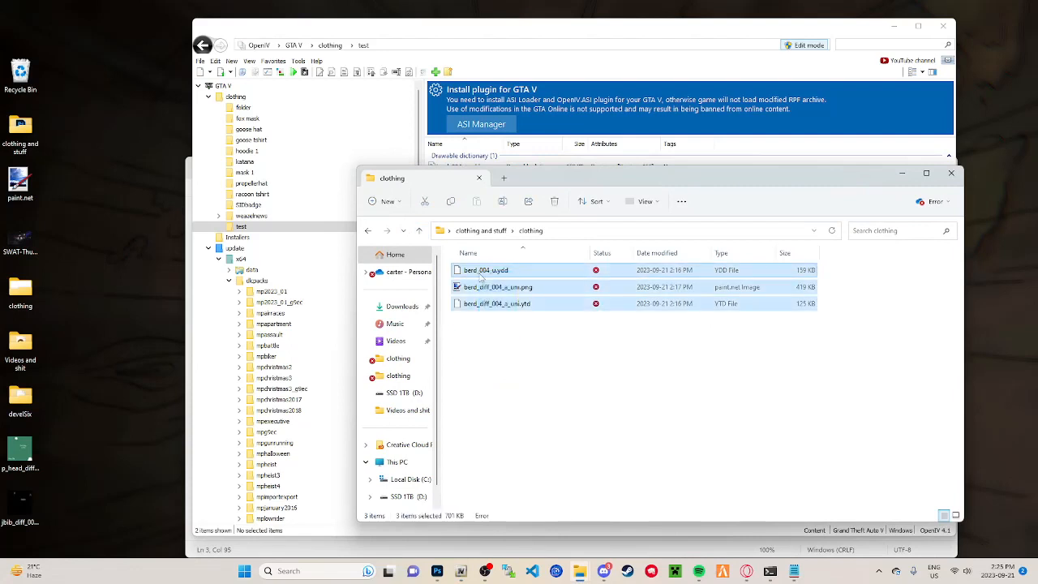
key("Delete")
Step: Extract berd_004_u.ydd and berd_diff_004_a_uni.ytd from OpenIV's test folder into the emptied clothing folder
left_click(624, 35)
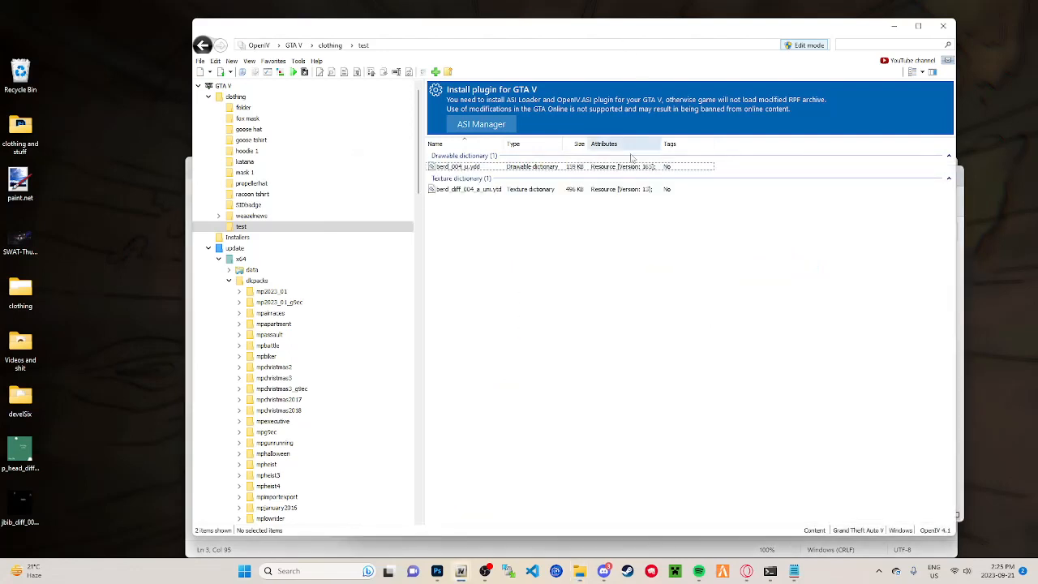
left_click_drag(547, 220, 507, 164)
mouse_move(580, 571)
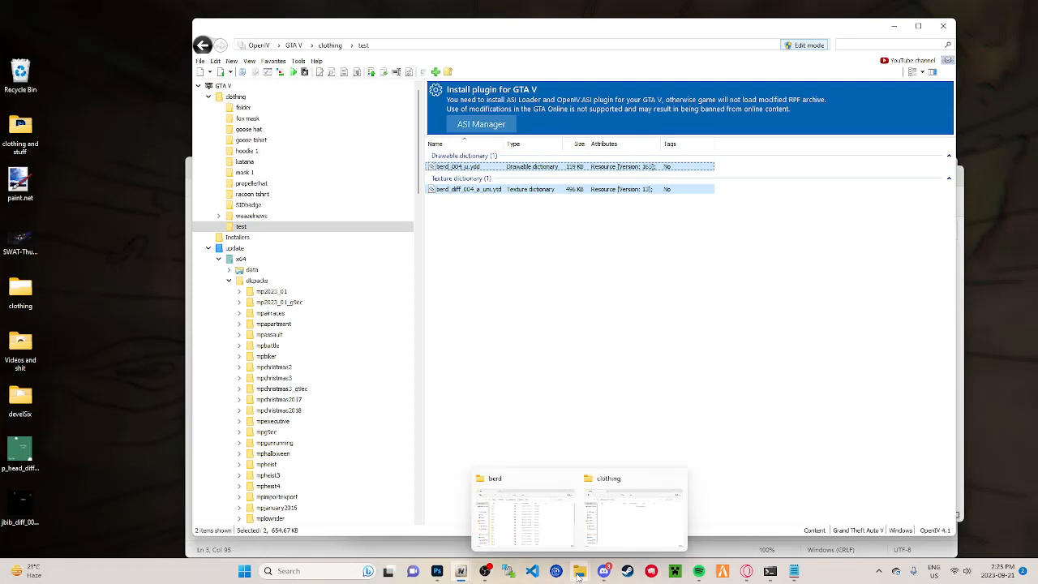
left_click(604, 529)
left_click_drag(543, 189, 310, 304)
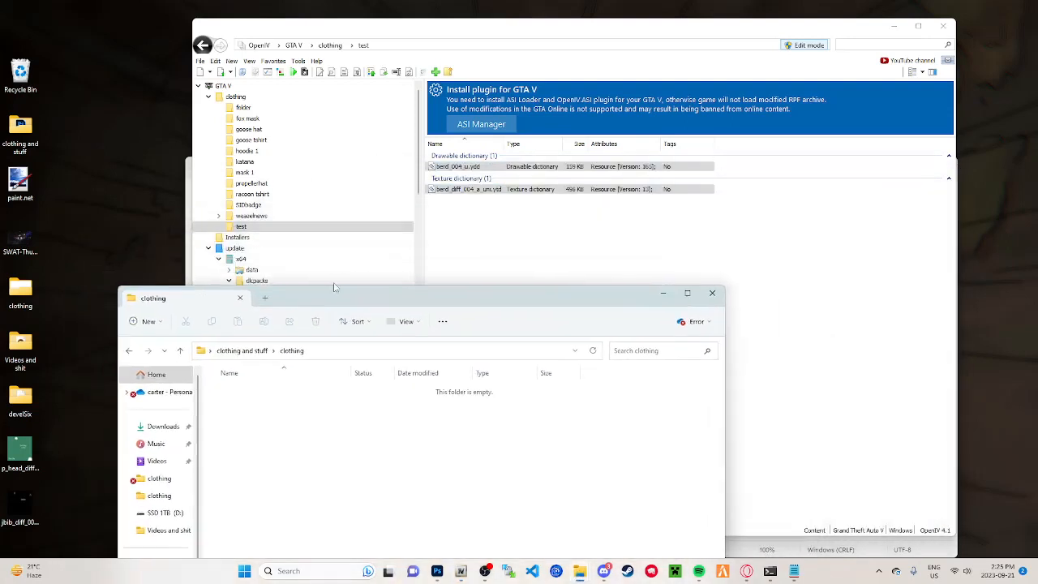
left_click(452, 167)
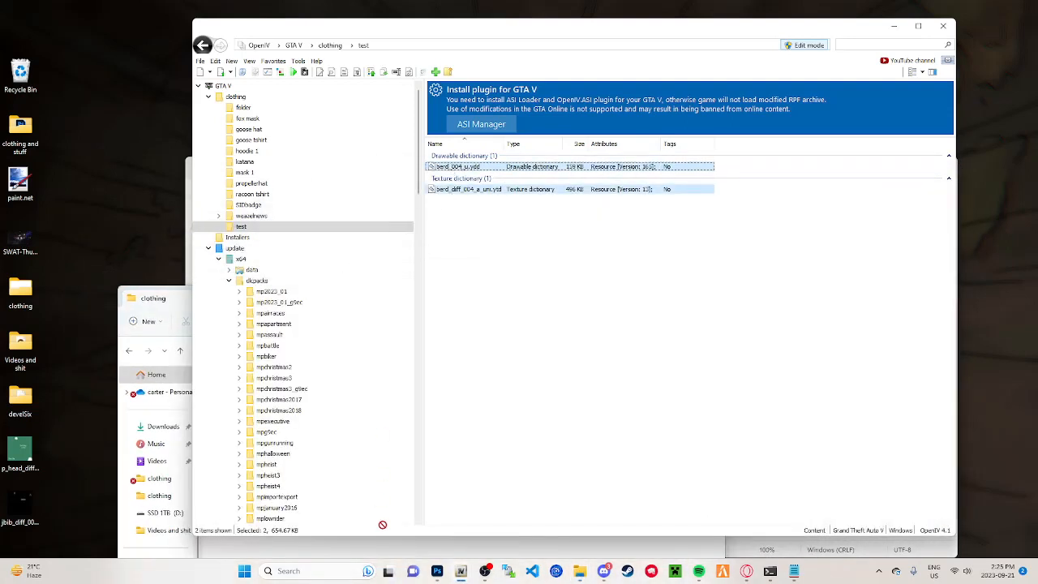
mouse_move(383, 524)
left_mouse_down()
mouse_move(392, 560)
mouse_move(387, 511)
left_mouse_up()
left_click_drag(367, 284, 449, 129)
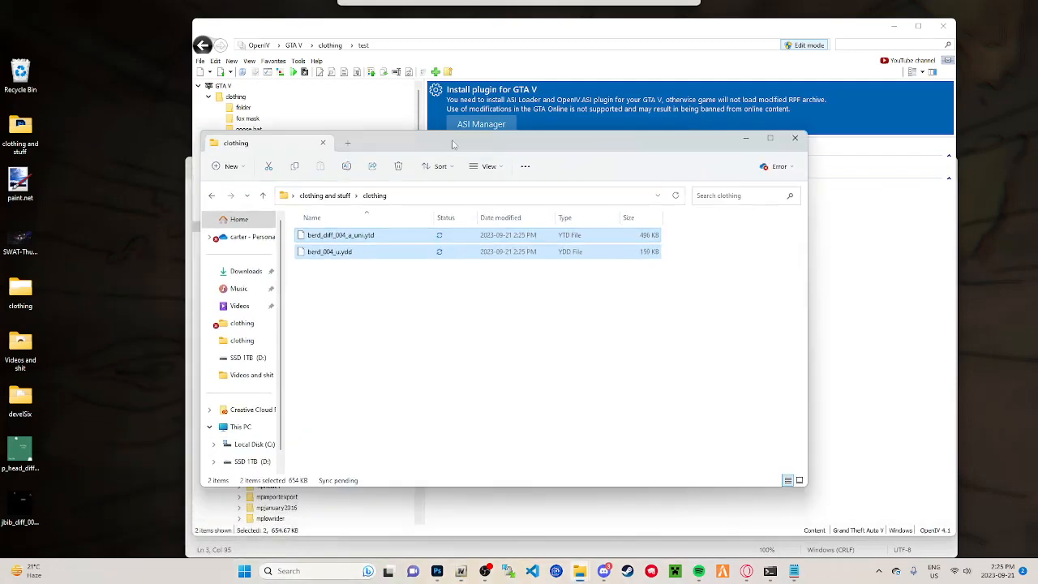
left_click(375, 278)
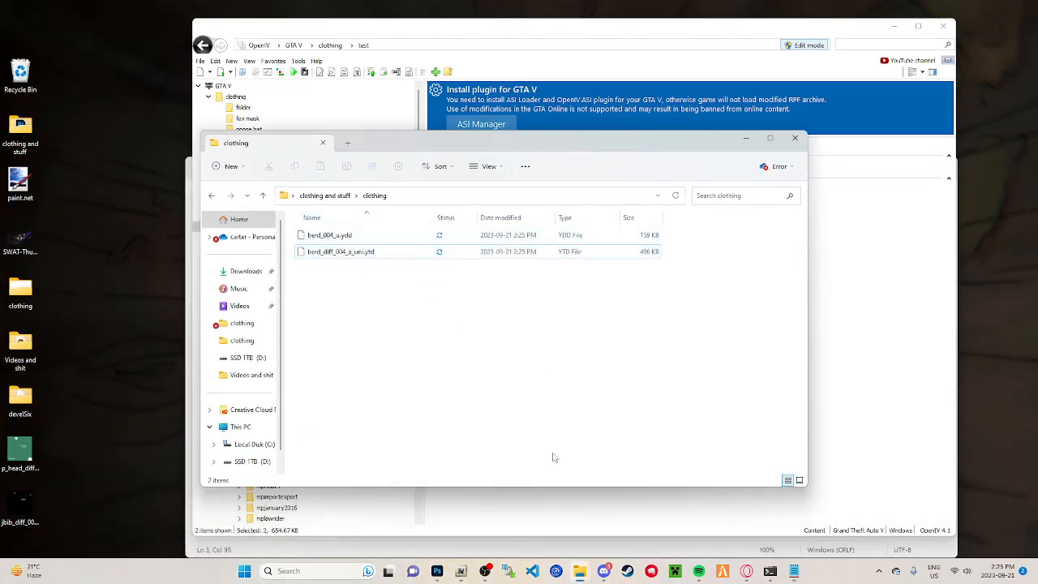
Step: Check the gtautil progress in Command Prompt, and arrange the clothing and berd folder windows so both file lists are accessible
left_click(771, 571)
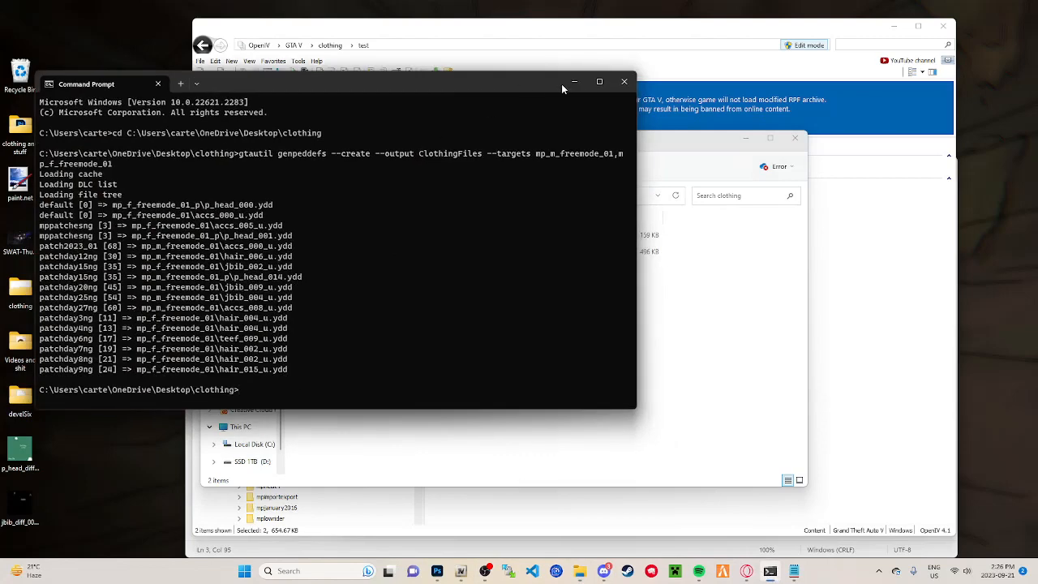
left_click(574, 82)
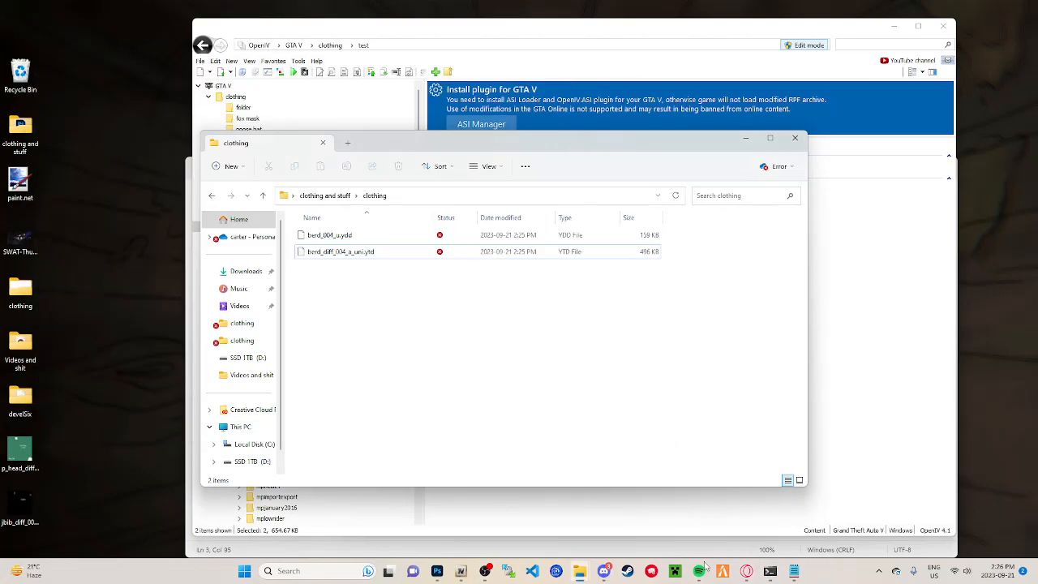
mouse_move(586, 577)
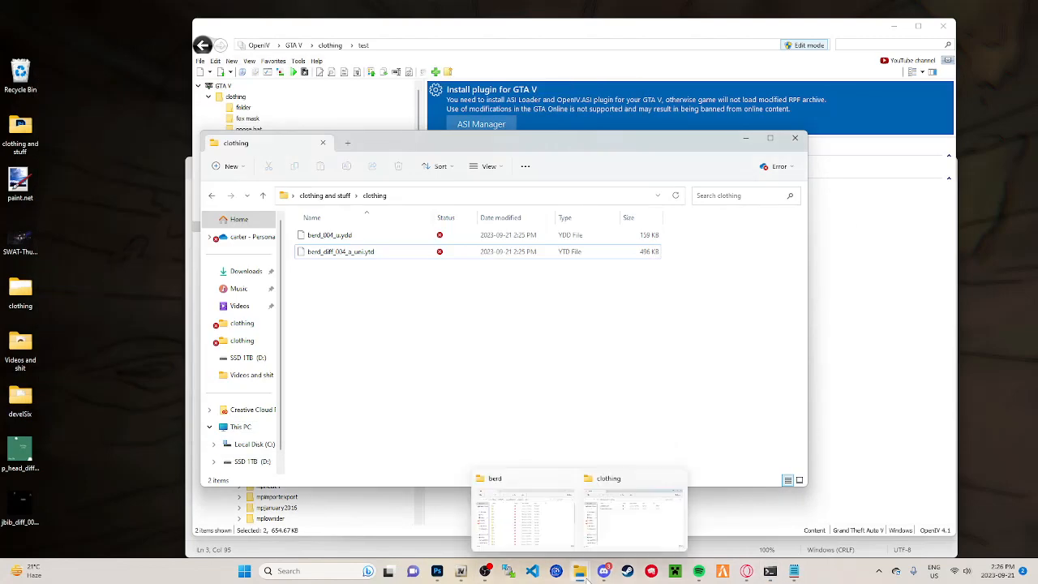
left_click(529, 529)
left_click_drag(525, 145, 471, 91)
left_click(730, 438)
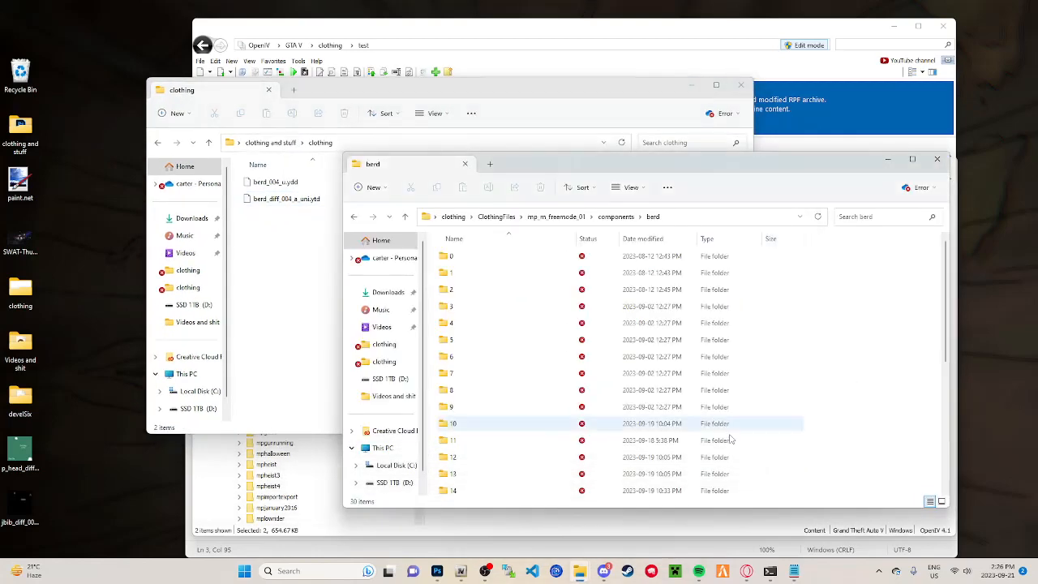
Step: Look through the numbered folders and .ydd files in the berd folder, including the options for creating a new item
scroll(730, 439, "down", 3)
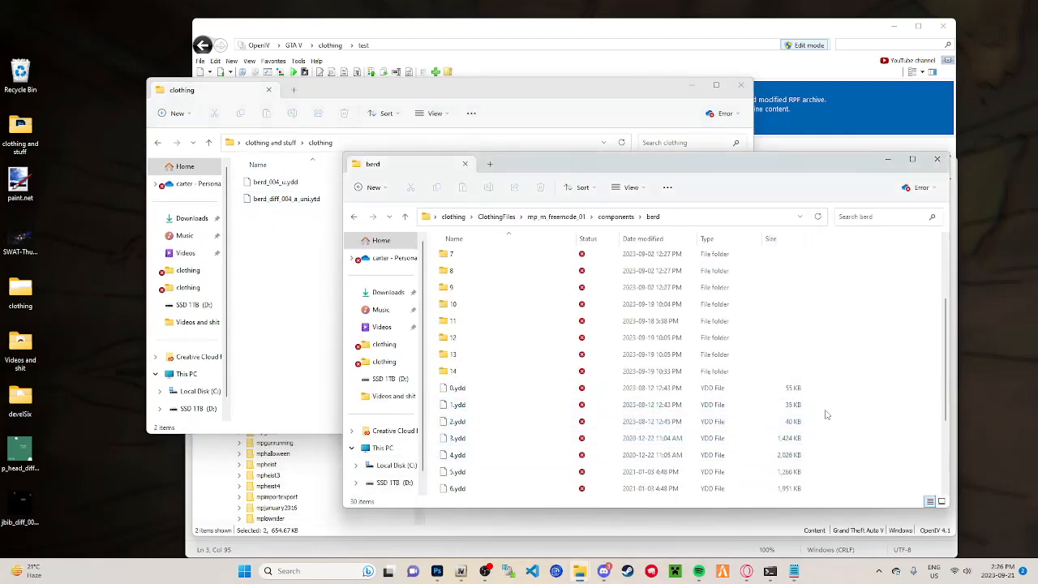
right_click(826, 414)
mouse_move(863, 365)
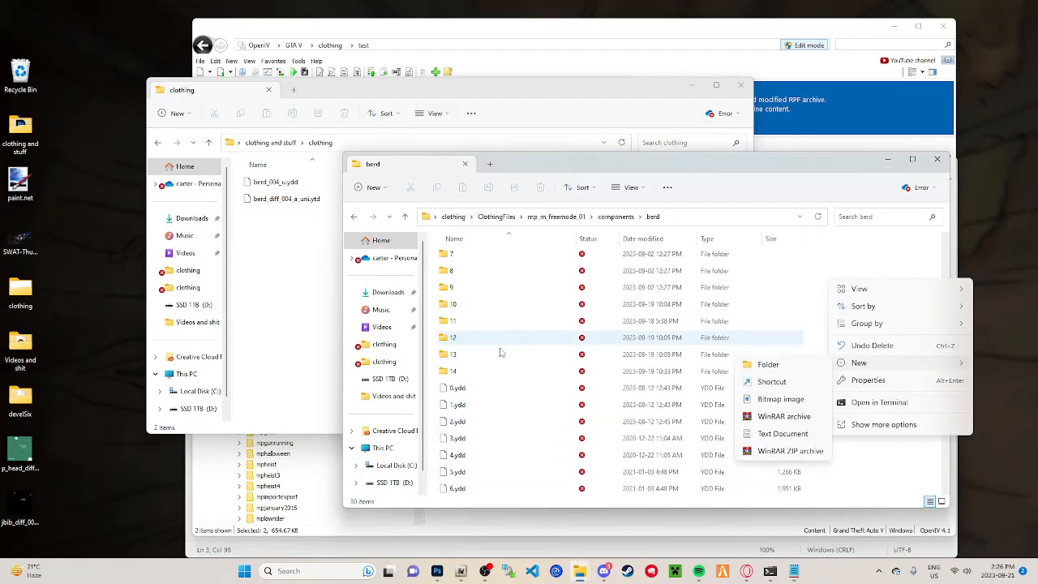
left_click(798, 250)
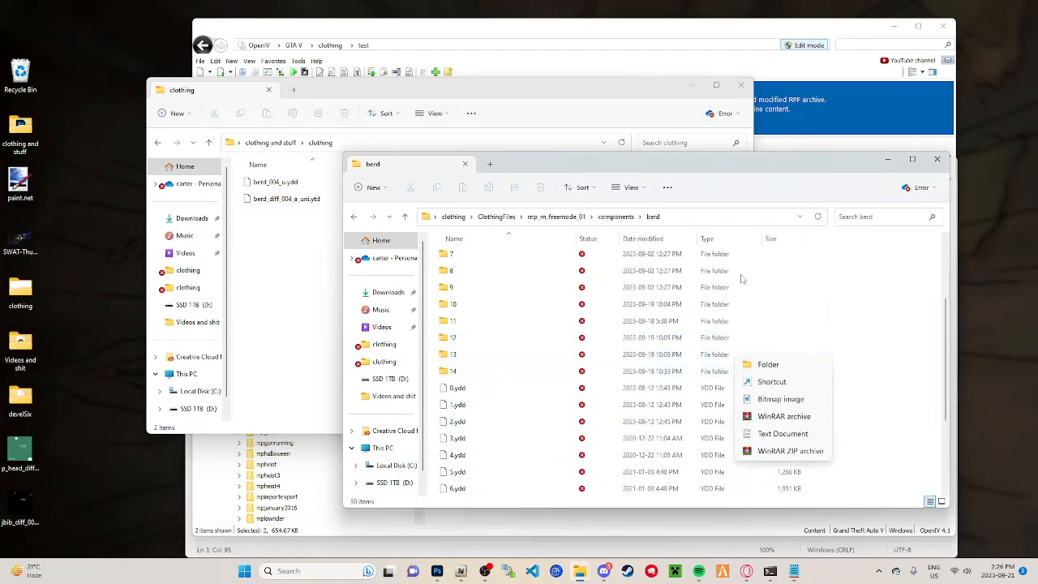
scroll(498, 309, "up", 1)
scroll(498, 313, "up", 2)
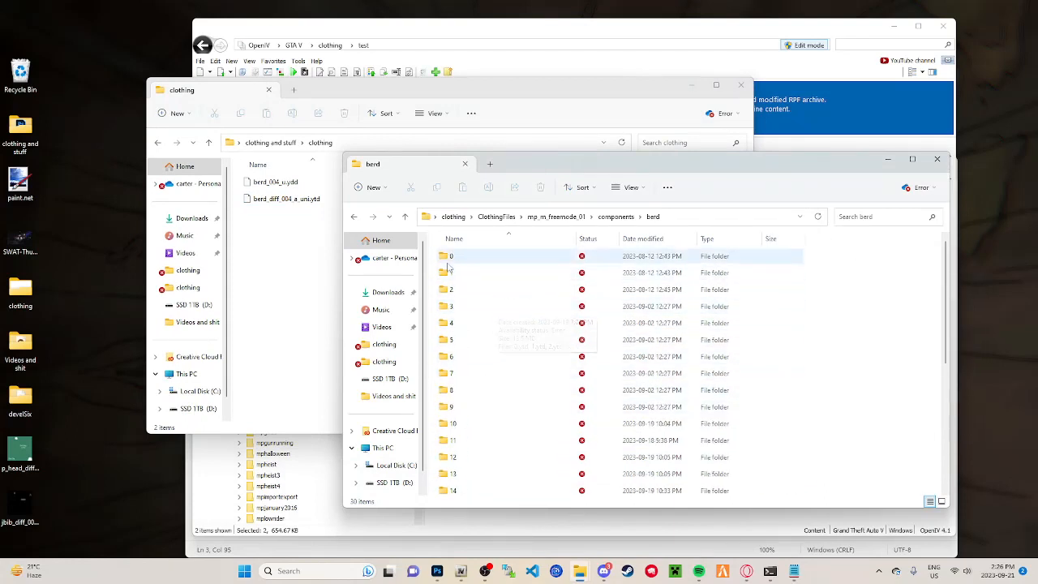
scroll(487, 324, "down", 5)
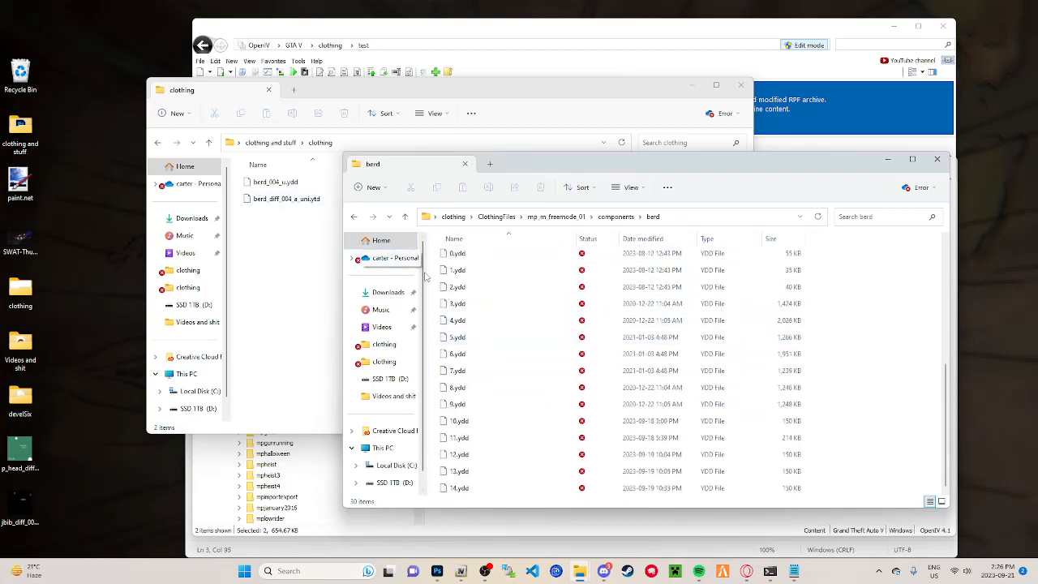
scroll(463, 278, "up", 3)
Step: Examine the contents of folder 14, and compare the numbering of the berd folders and .ydd files with the extracted mask files
left_click(463, 373)
double_click(463, 377)
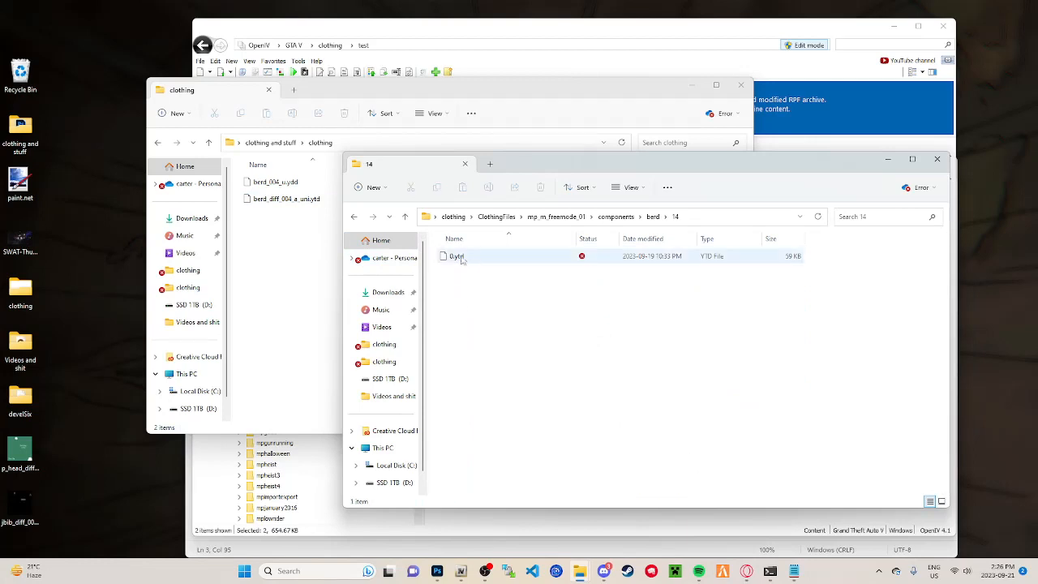
left_click(404, 216)
left_click(305, 186)
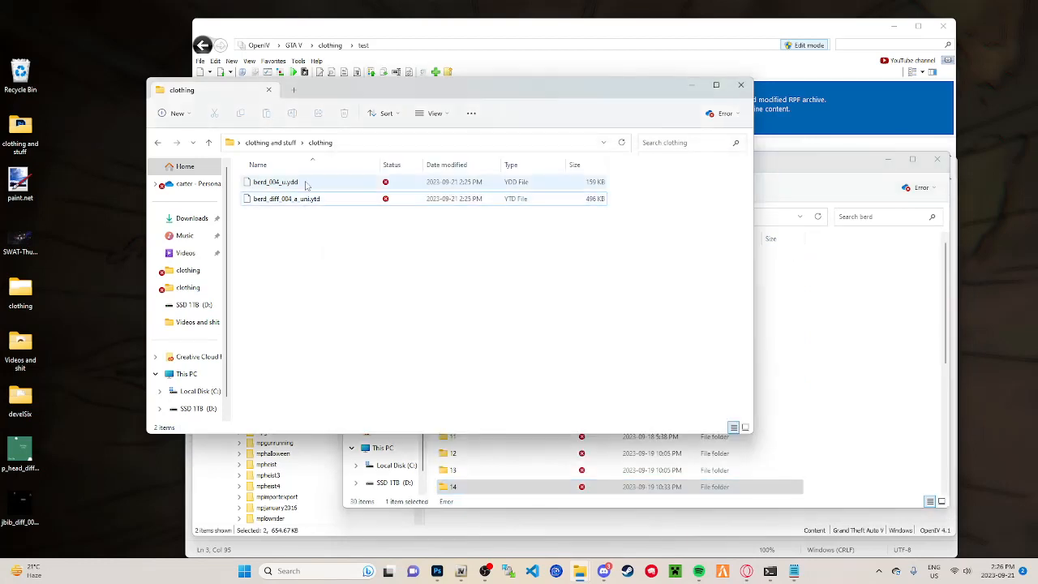
left_click(829, 341)
scroll(616, 442, "down", 5)
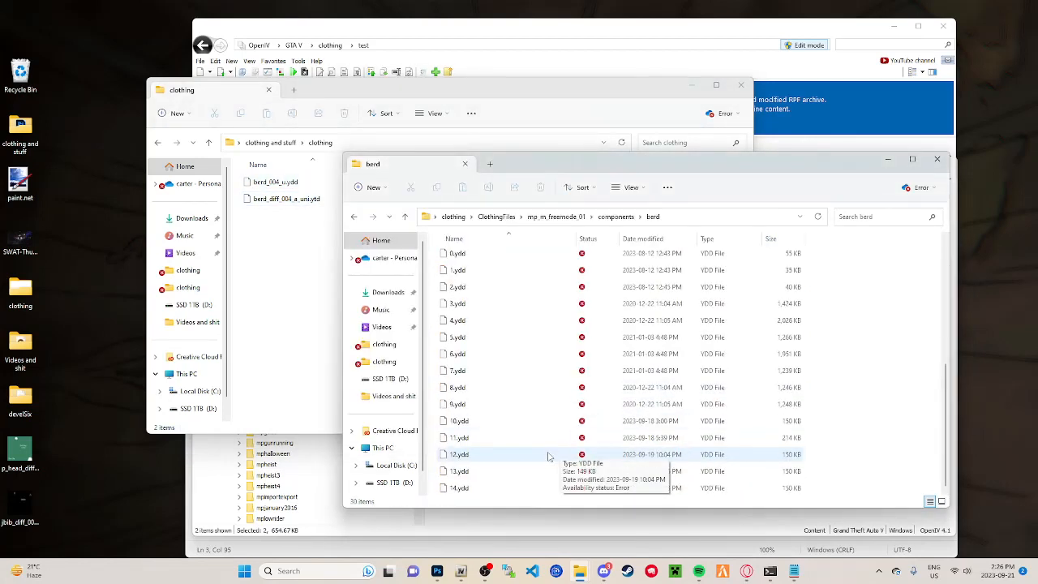
scroll(471, 364, "up", 3)
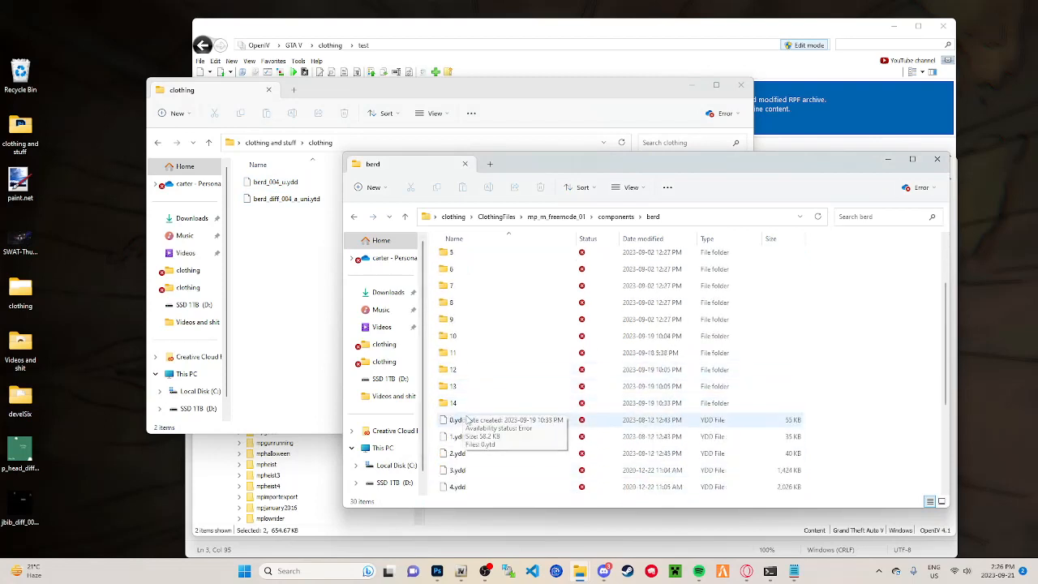
scroll(483, 464, "down", 3)
scroll(478, 458, "up", 3)
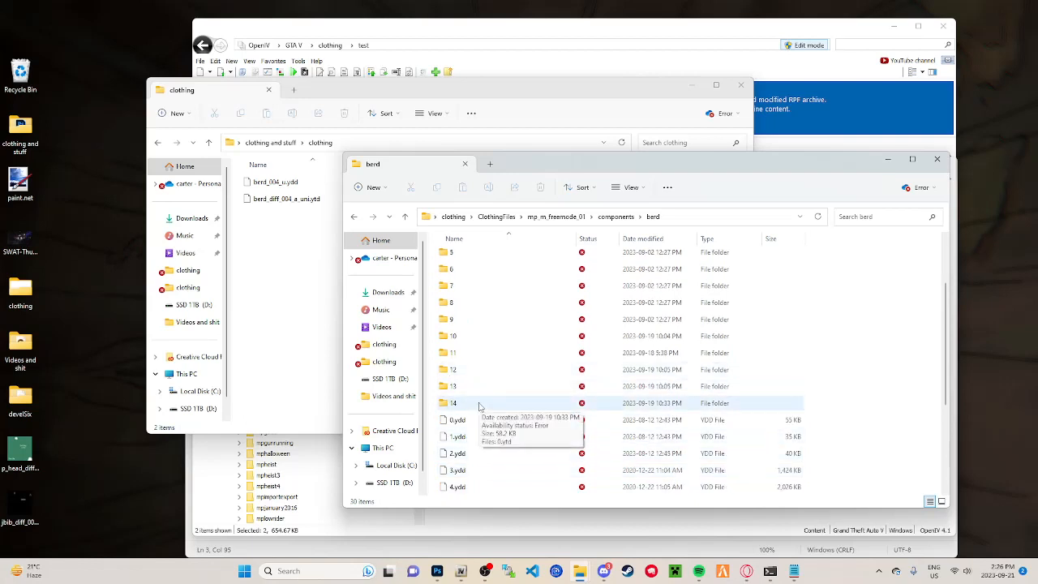
Step: Check the texture file inside berd folder 14, return to the berd folder, and close its window
double_click(478, 406)
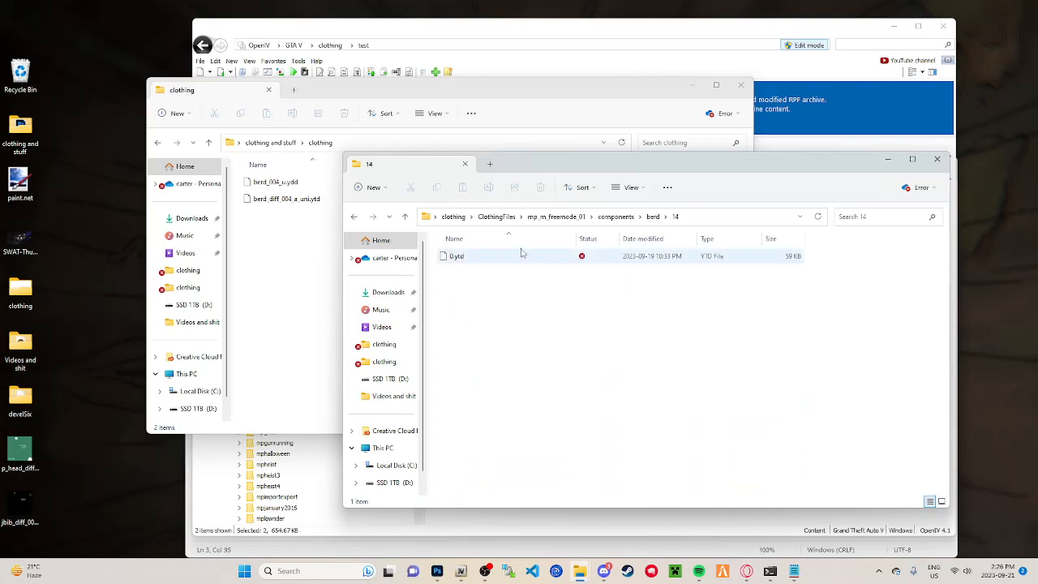
key("alt+Up")
left_click(803, 384)
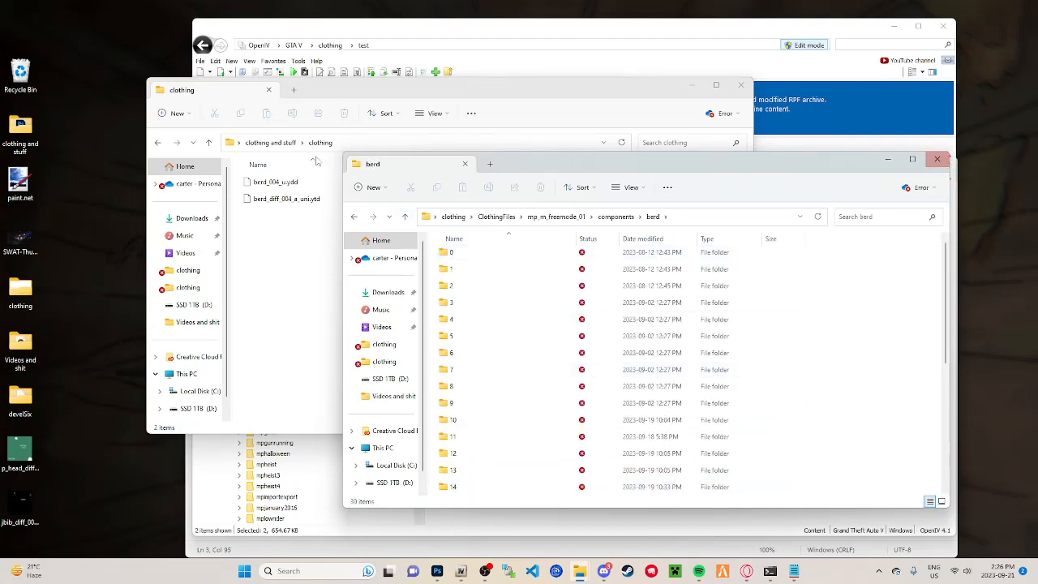
left_click(937, 160)
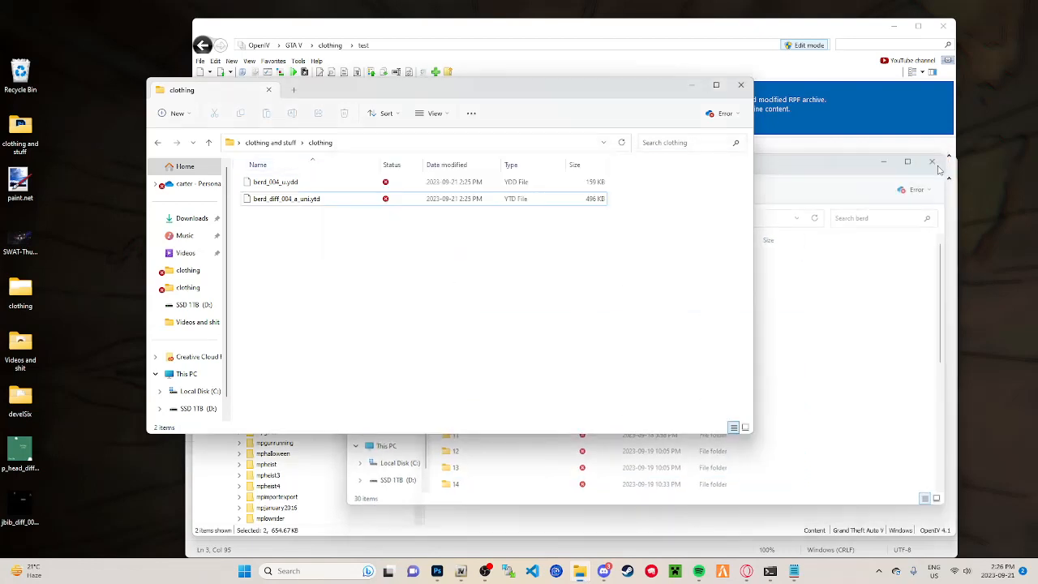
Step: Copy "gtautil genpeddefs --input ClothingFiles --output CustomClothing --reserve 200 --reserveprops 200 --fivem" from the command notes, run it in Command Prompt, and close the notes
left_click(769, 571)
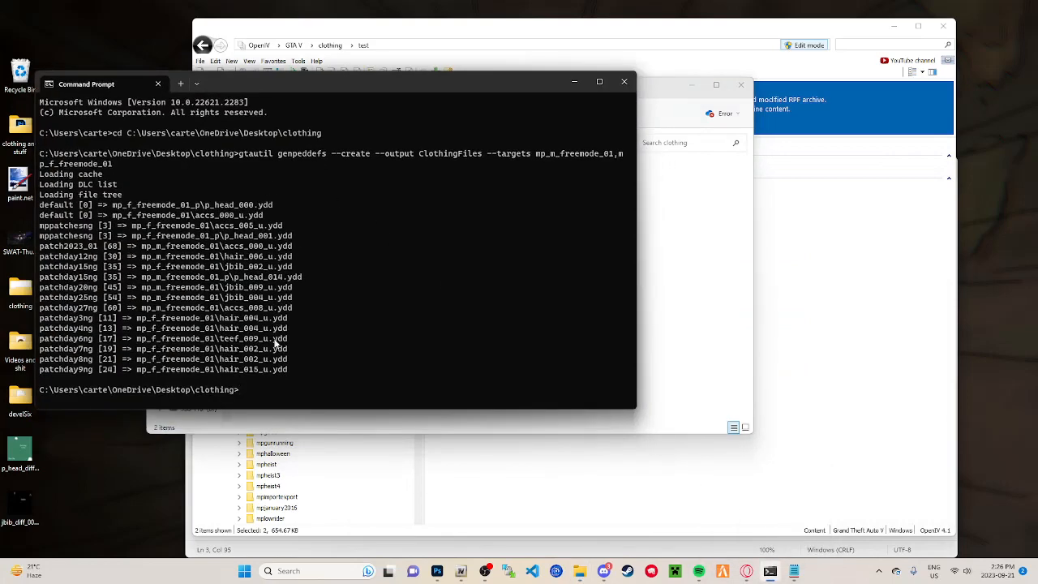
left_click(793, 571)
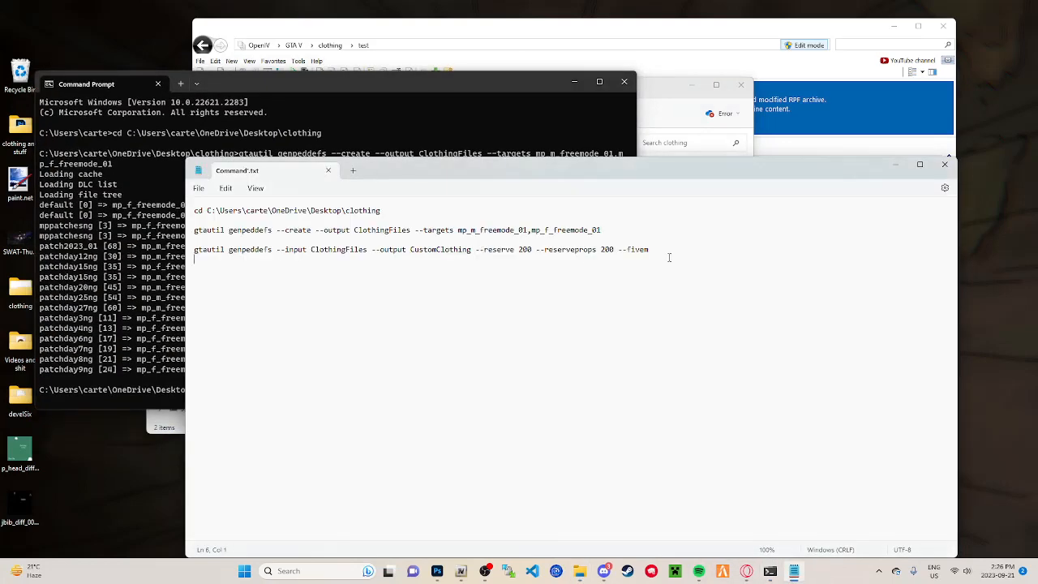
left_click_drag(658, 248, 166, 251)
key("ctrl+c")
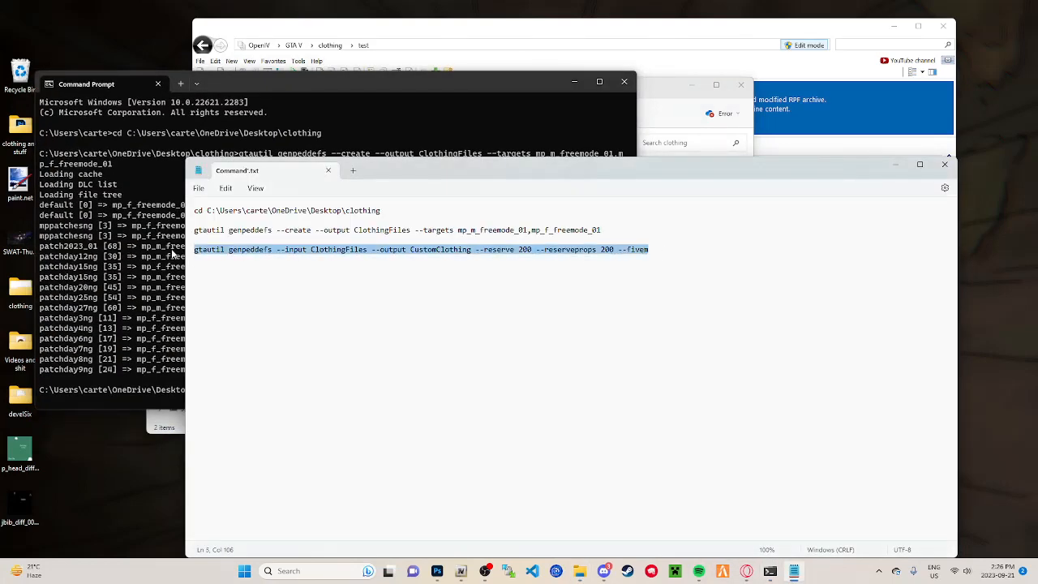
left_click(117, 326)
right_click(265, 390)
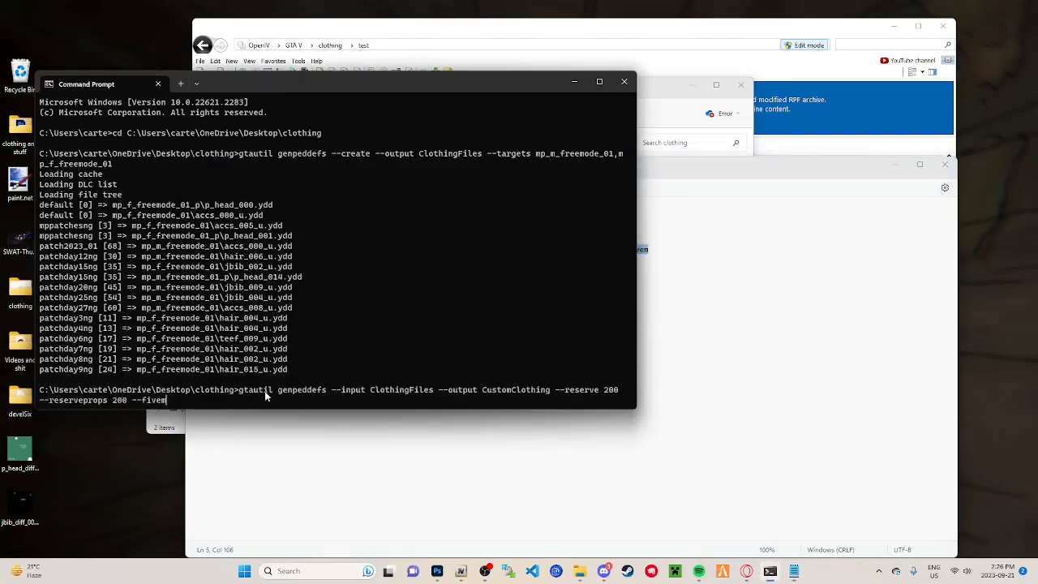
key("Return")
left_click(703, 326)
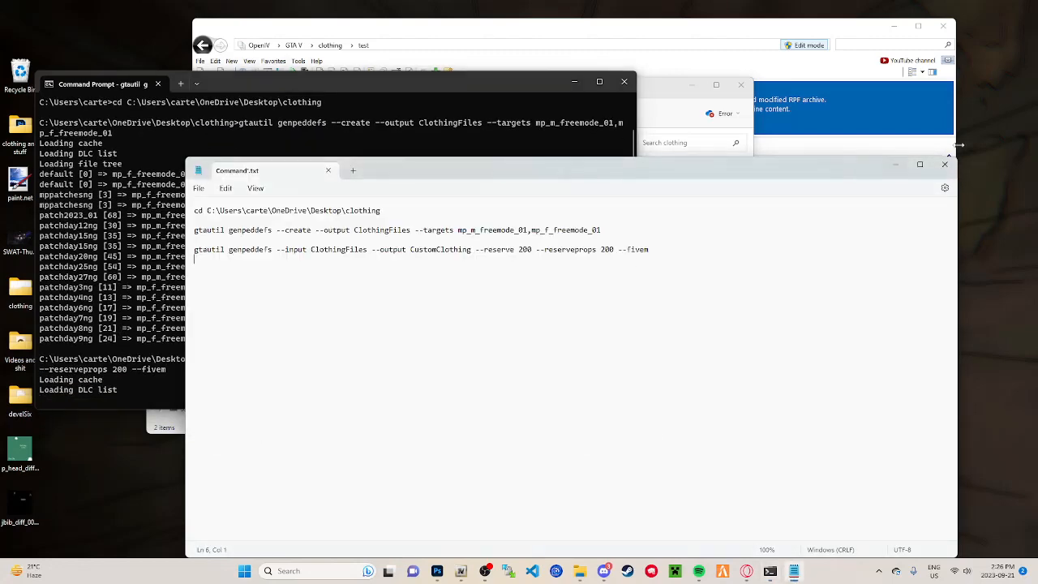
left_click(945, 164)
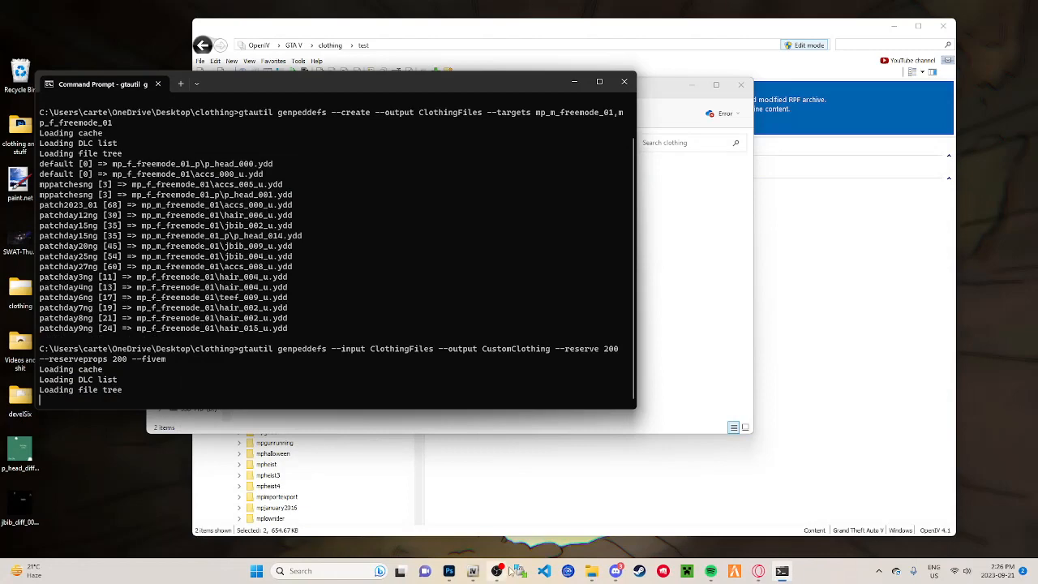
Step: Go from the extracted mask files to the parent clothing and stuff folder, and close that window
left_click(699, 279)
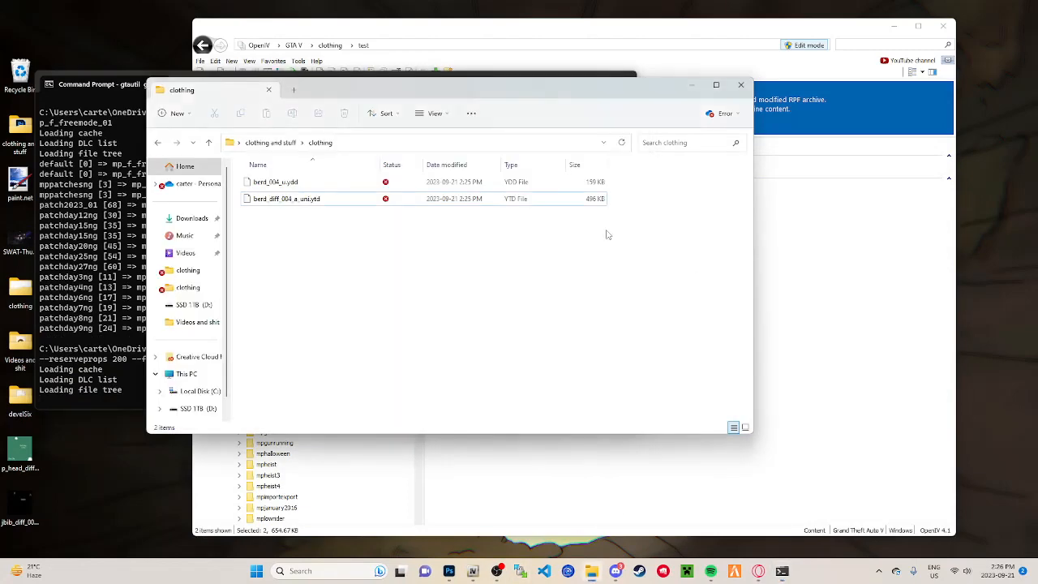
left_click(209, 142)
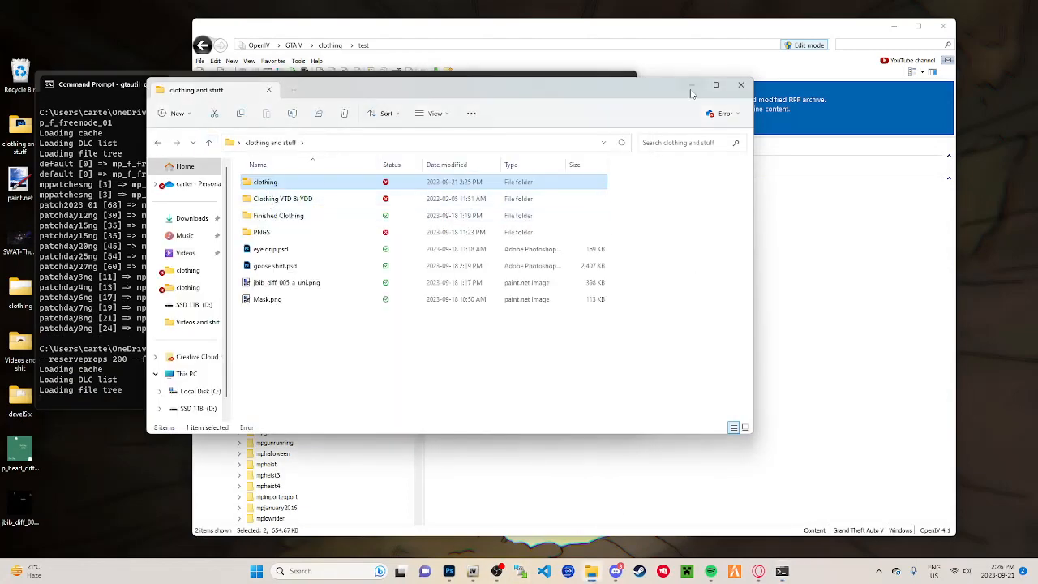
left_click(740, 84)
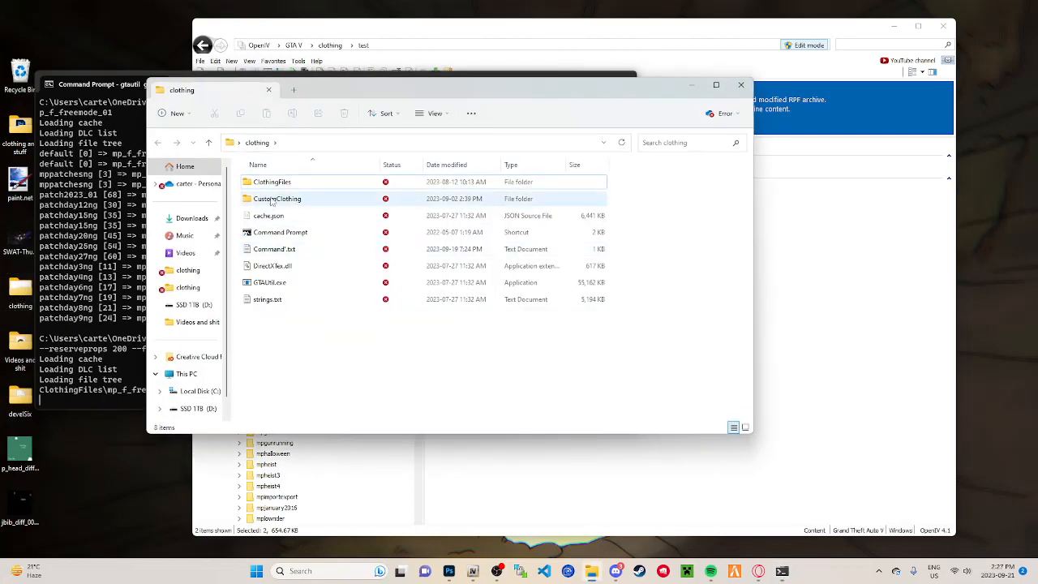
Step: Open the desktop clothing folder used by gtautil, look inside its CustomClothing output folder, and return to the clothing folder
left_click(296, 200)
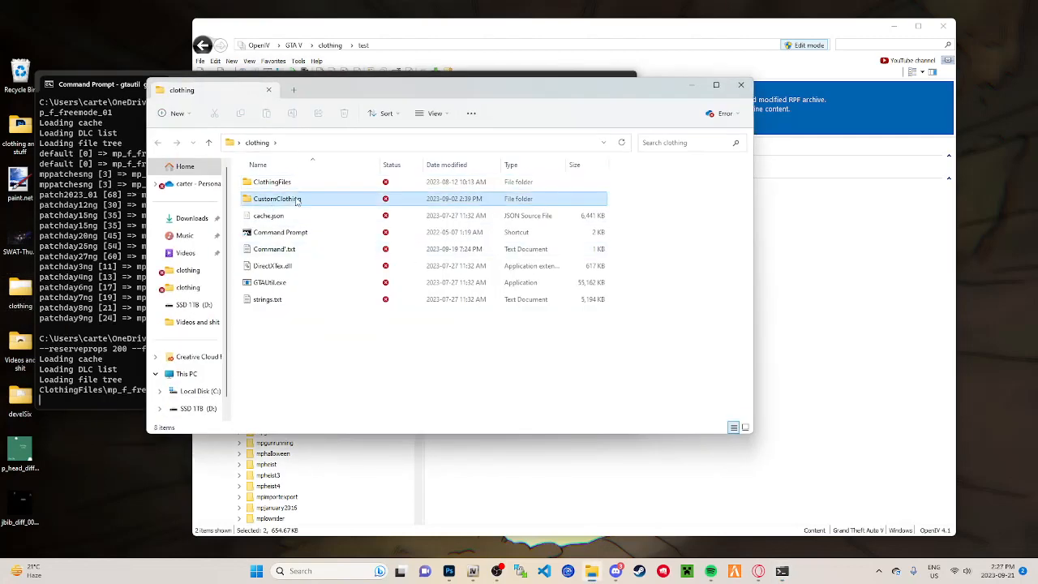
double_click(297, 201)
left_click(208, 142)
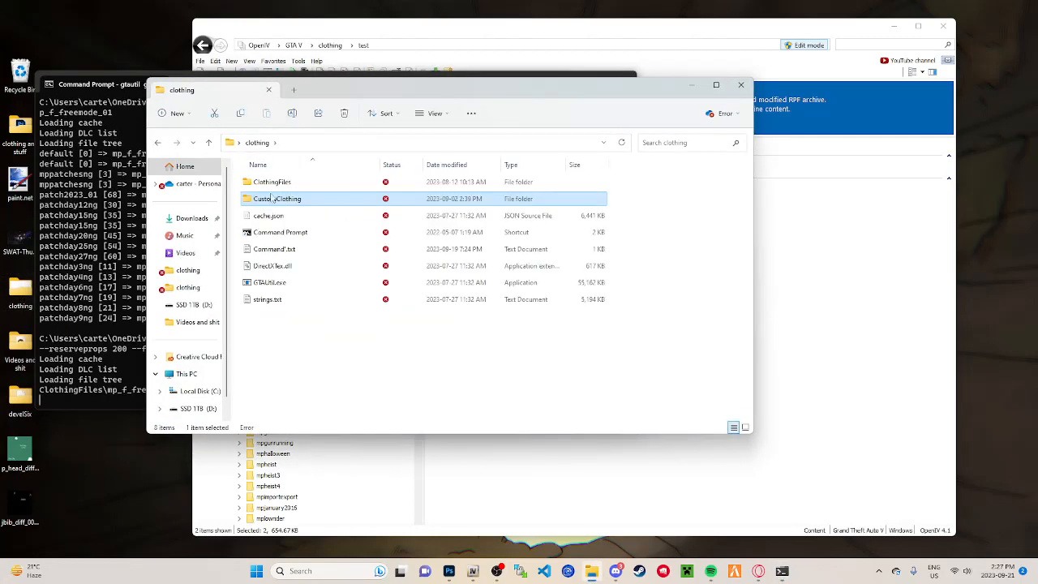